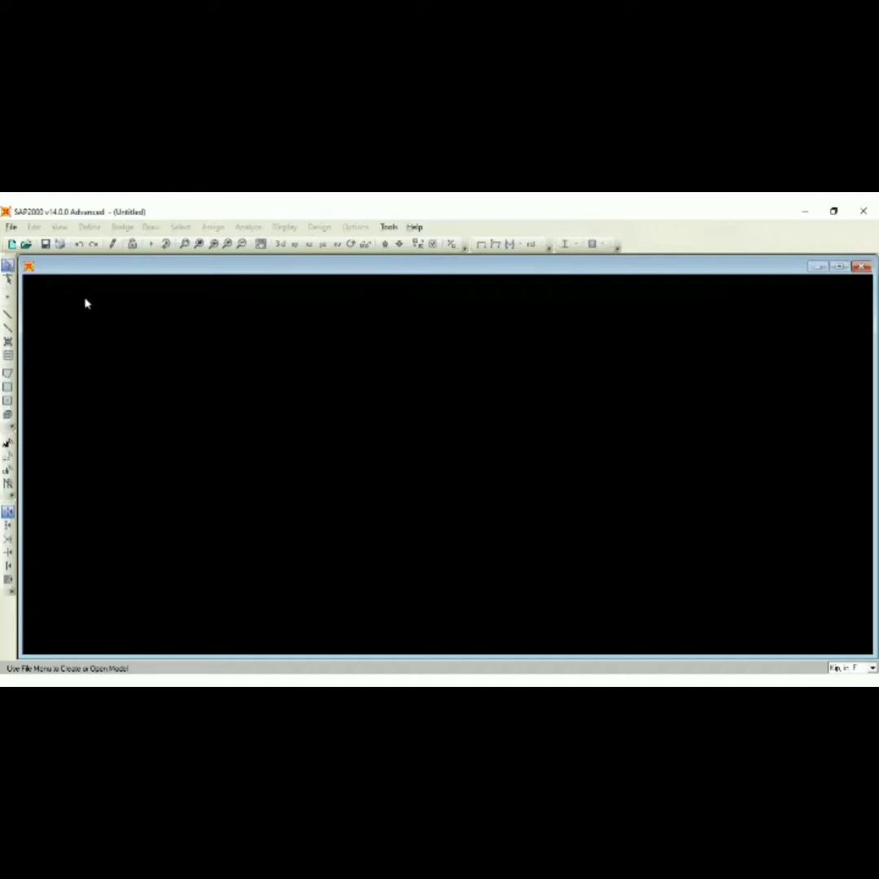
- Start a new model in Kgf, m, C units from the 2D Frames template
{"action": "left_click", "coordinate": [11, 227]}
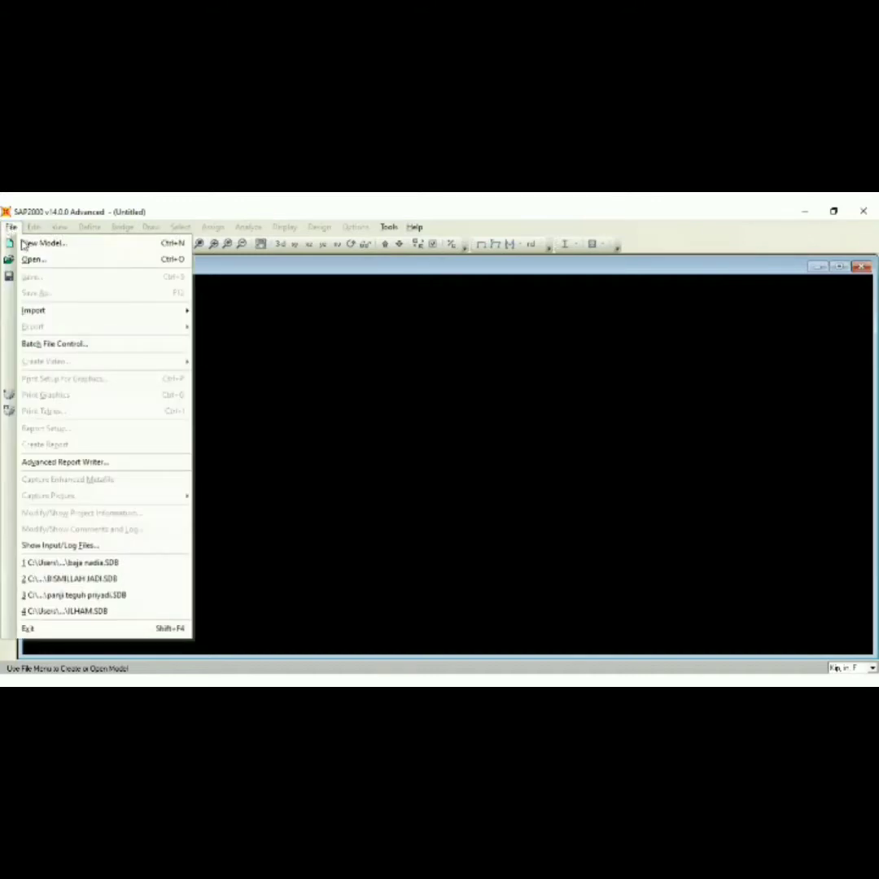
{"action": "left_click", "coordinate": [26, 243]}
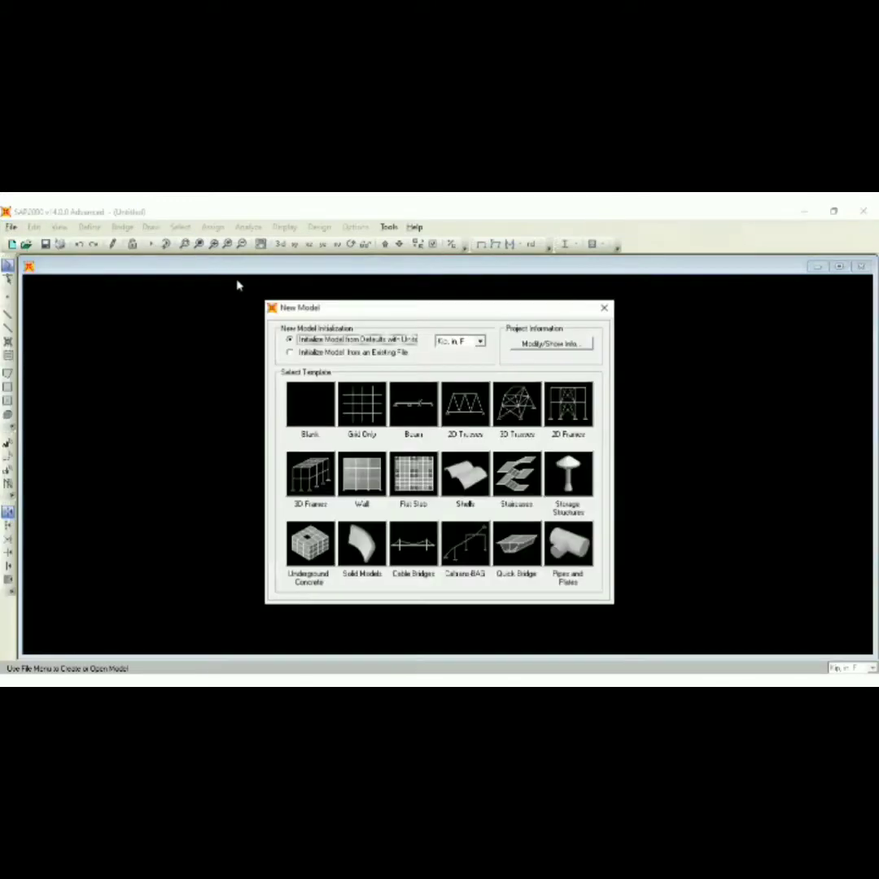
{"action": "left_click", "coordinate": [465, 343]}
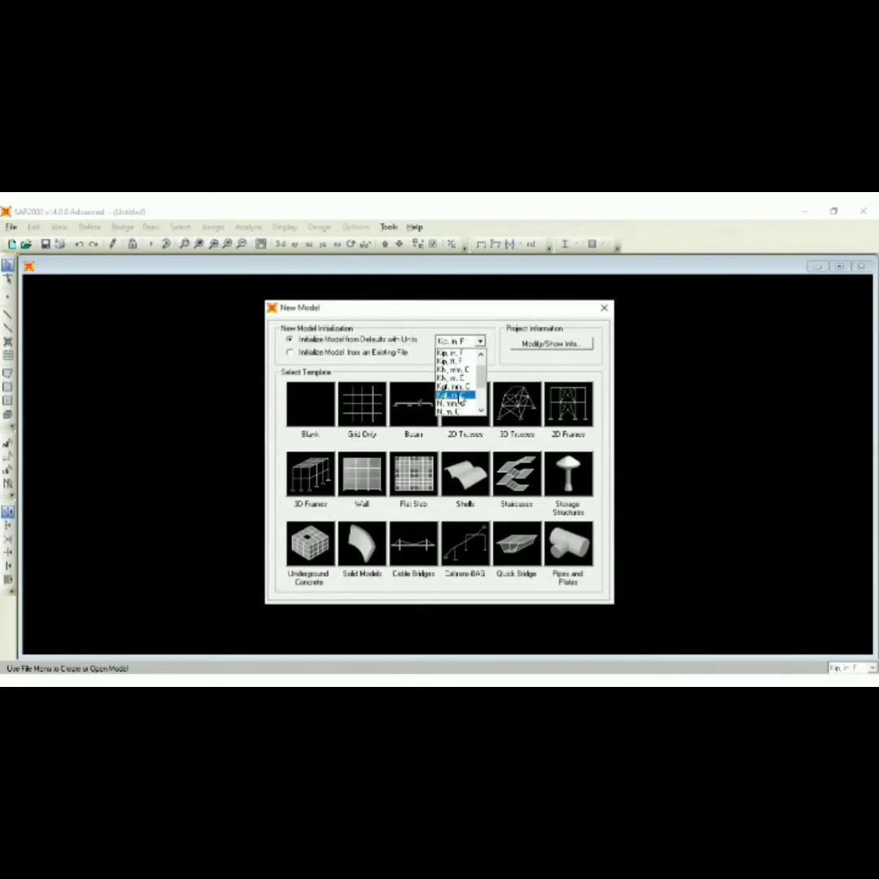
{"action": "left_click", "coordinate": [460, 397]}
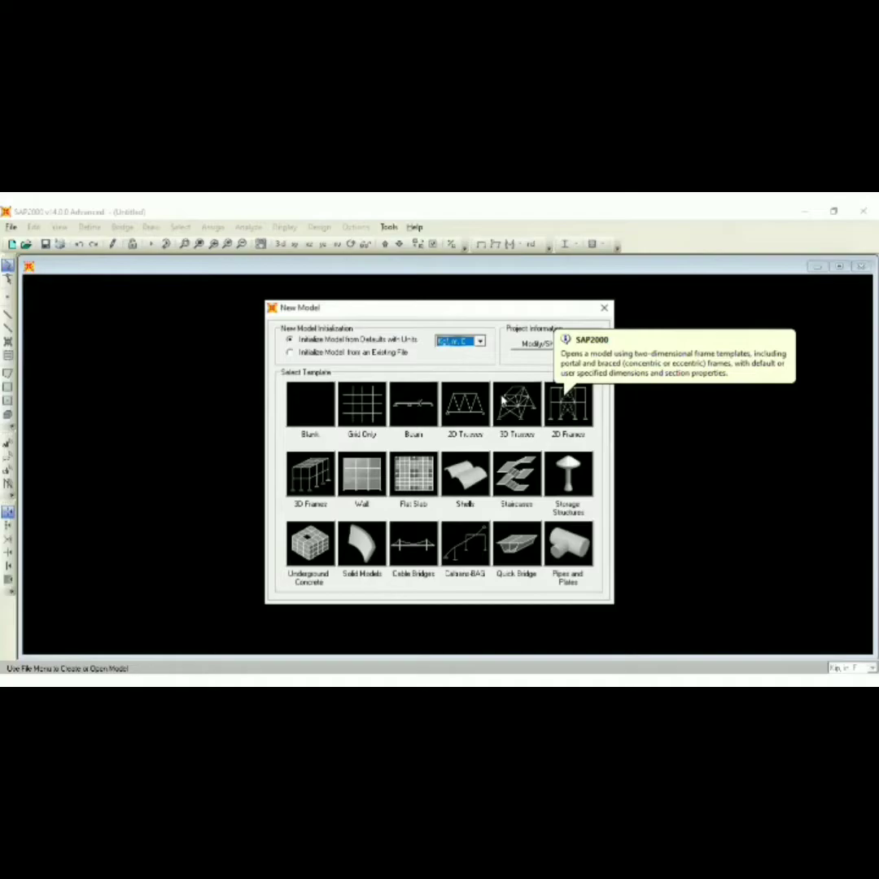
{"action": "left_click", "coordinate": [568, 404]}
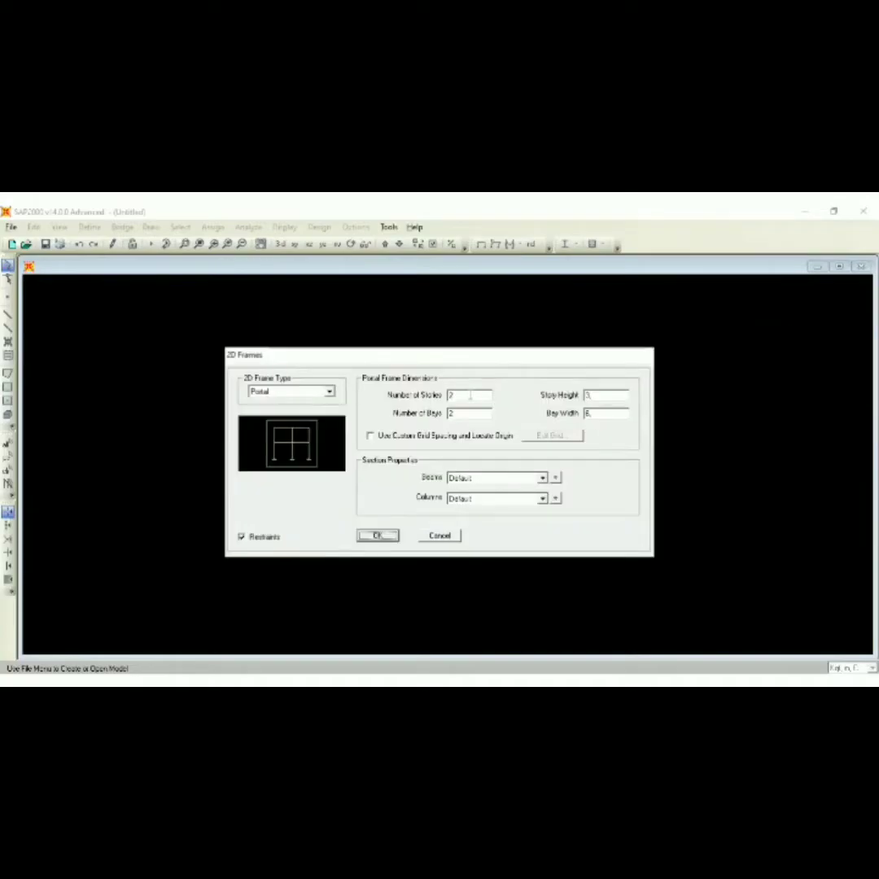
- Create the two-story, two-bay portal frame with a story height of 8 m and a bay width of 12 m
{"action": "left_click", "coordinate": [596, 394]}
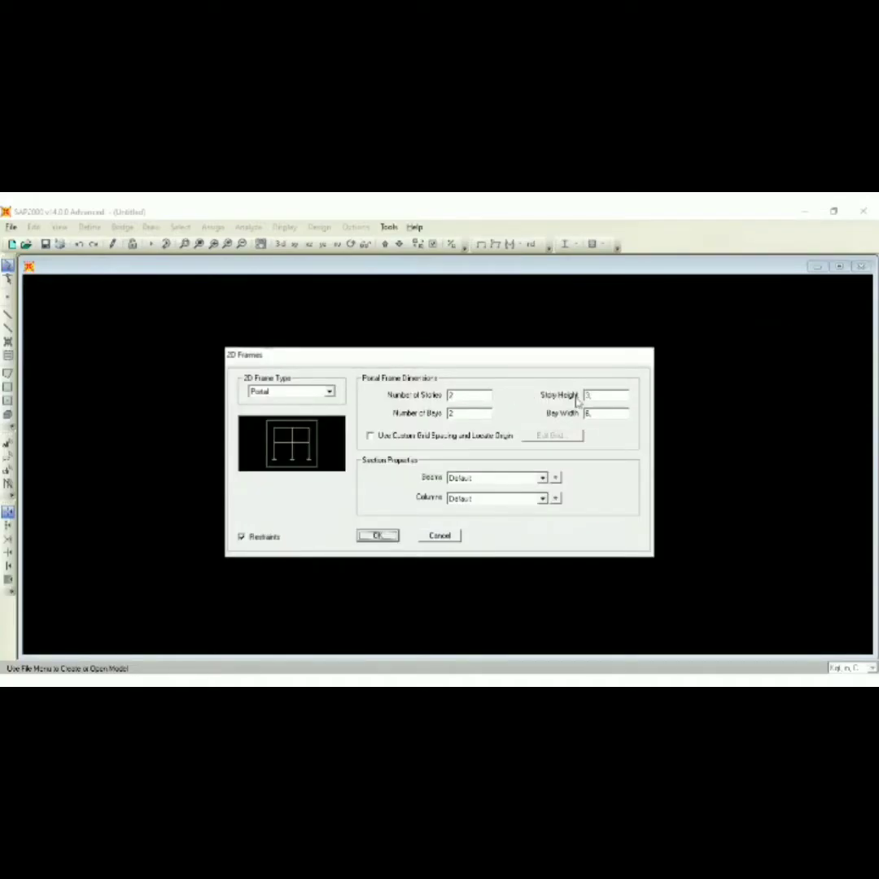
{"action": "double_click", "coordinate": [596, 394]}
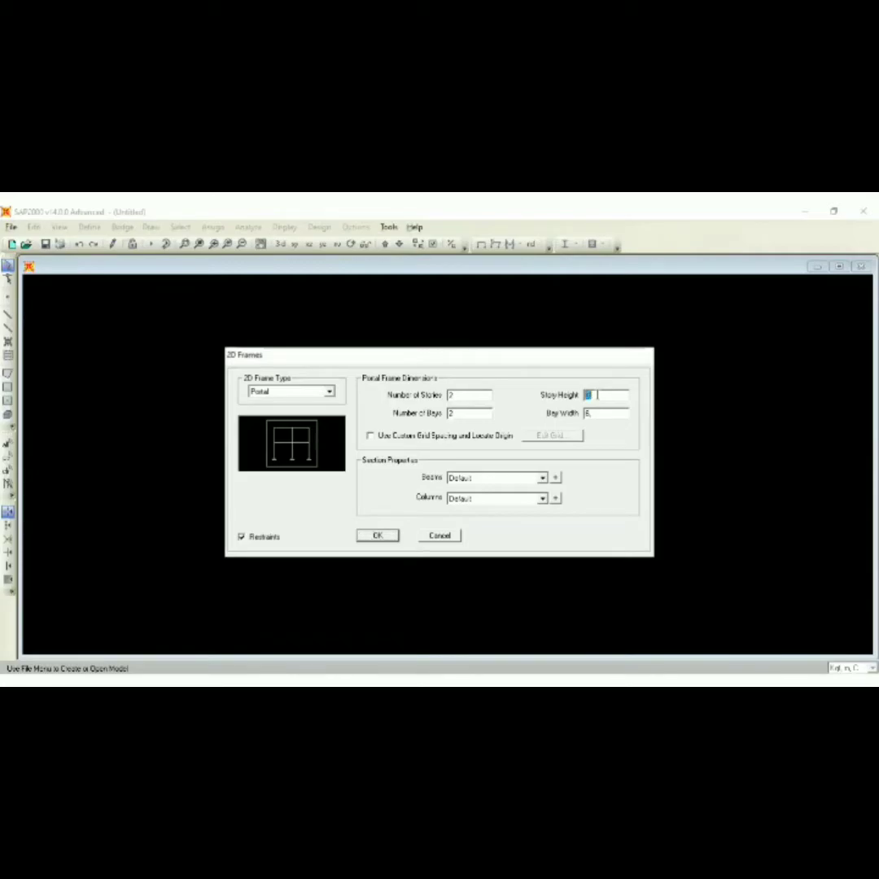
{"action": "type", "text": "3"}
{"action": "type", "text": "12"}
{"action": "left_click", "coordinate": [377, 536]}
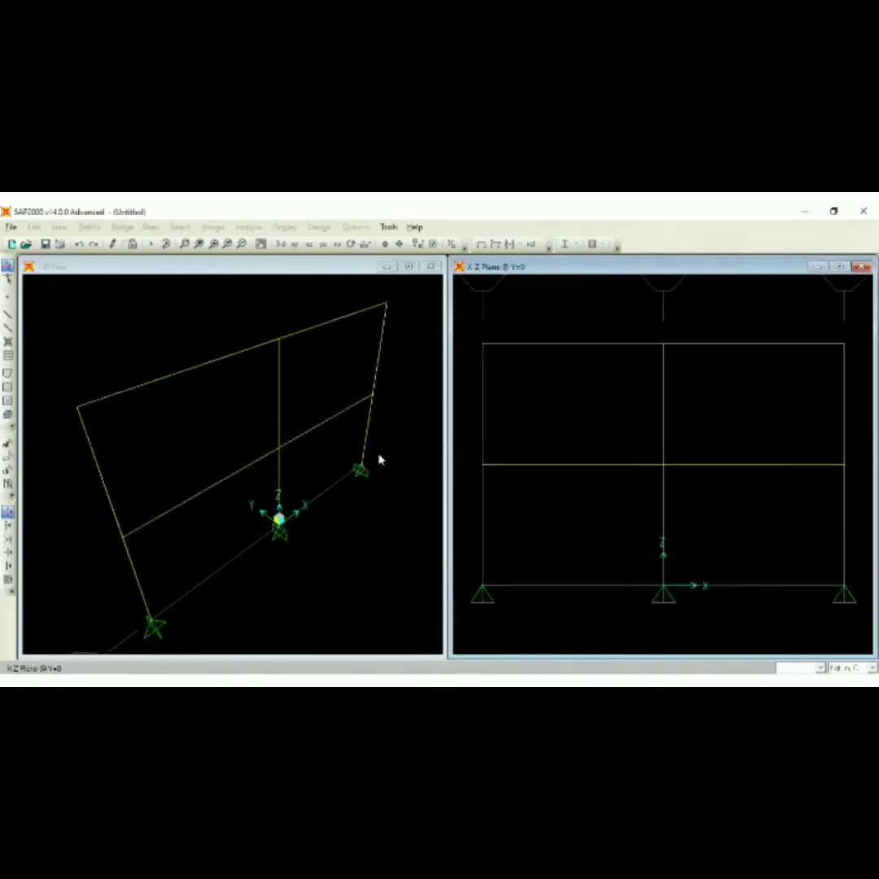
- Maximize the 3-D view window and switch it to the X-Z plane
{"action": "left_click", "coordinate": [408, 268]}
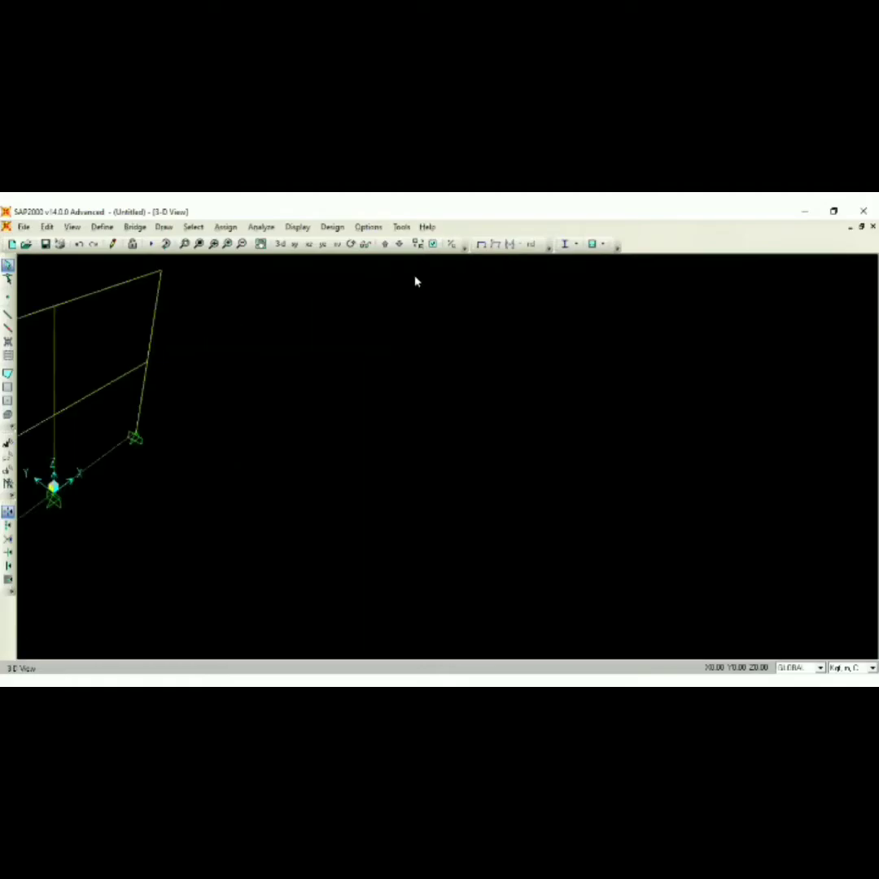
{"action": "left_click", "coordinate": [309, 244]}
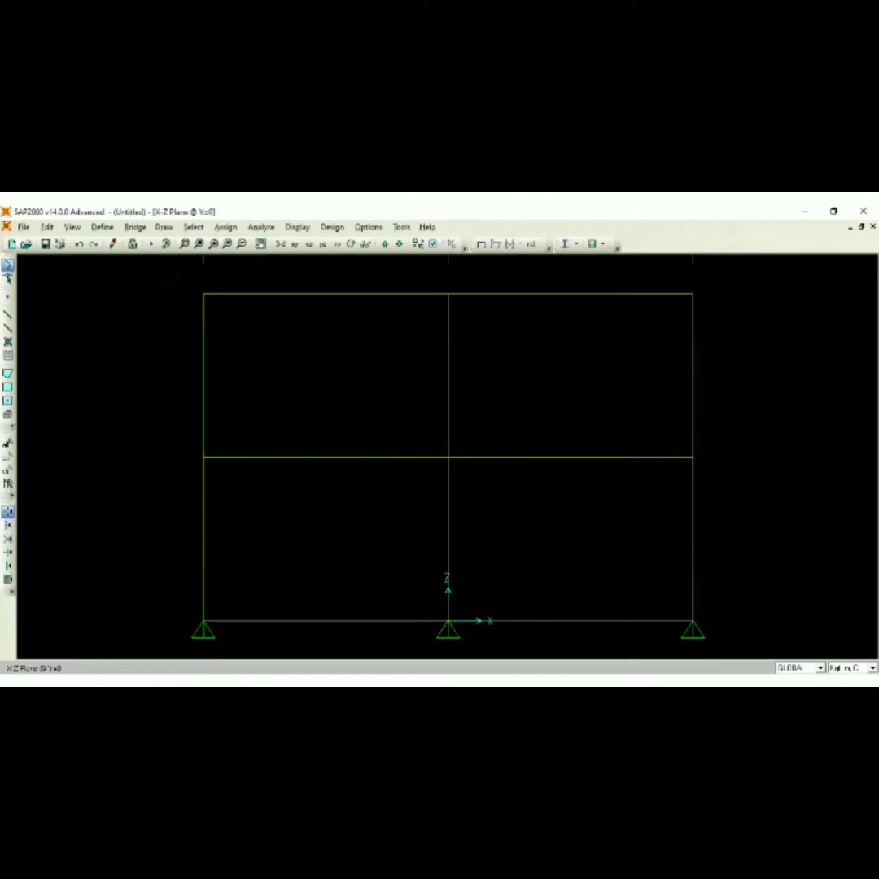
{"action": "middle_click_drag", "start_coordinate": [571, 415], "coordinate": [511, 428]}
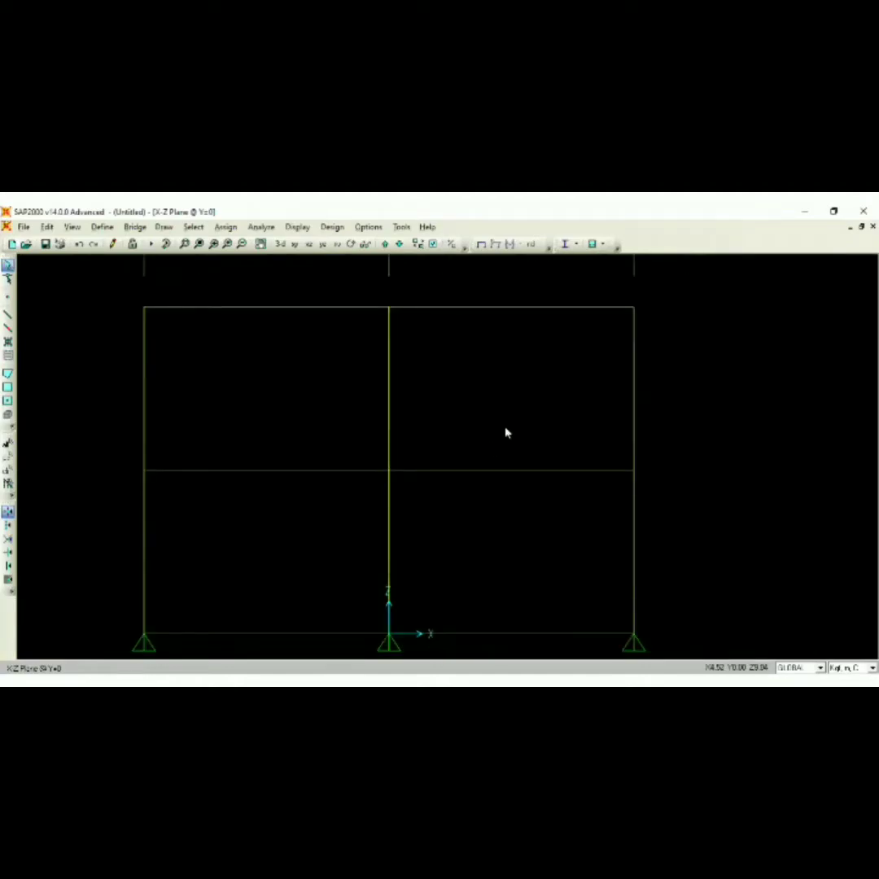
{"action": "scroll", "coordinate": [488, 407], "scroll_direction": "up", "scroll_amount": 1}
- Edit the GLOBAL grid system, setting the ordinate of Z grid line Z3 to 11.59 m
{"action": "right_click", "coordinate": [488, 404]}
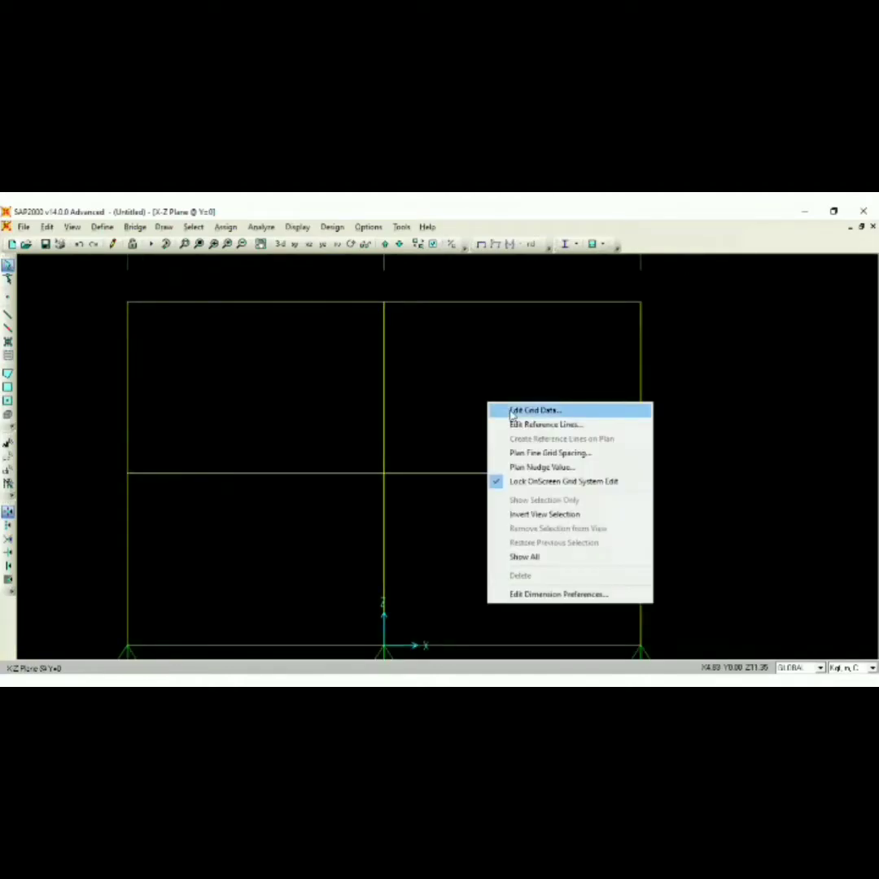
{"action": "left_click", "coordinate": [511, 410]}
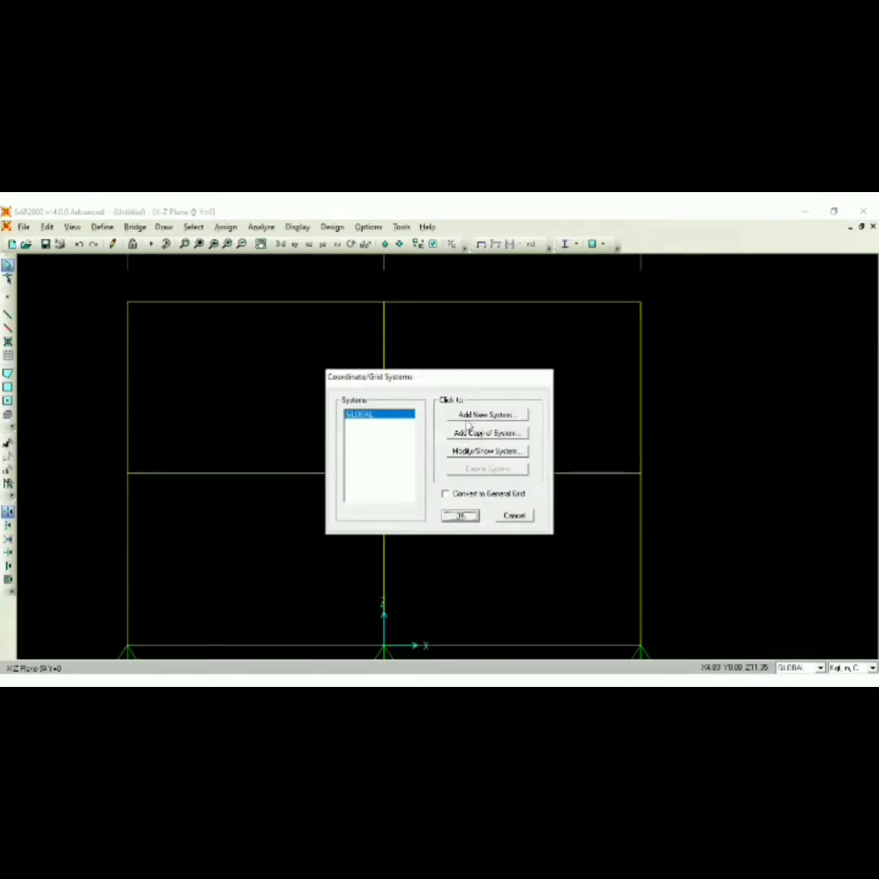
{"action": "left_click", "coordinate": [481, 451]}
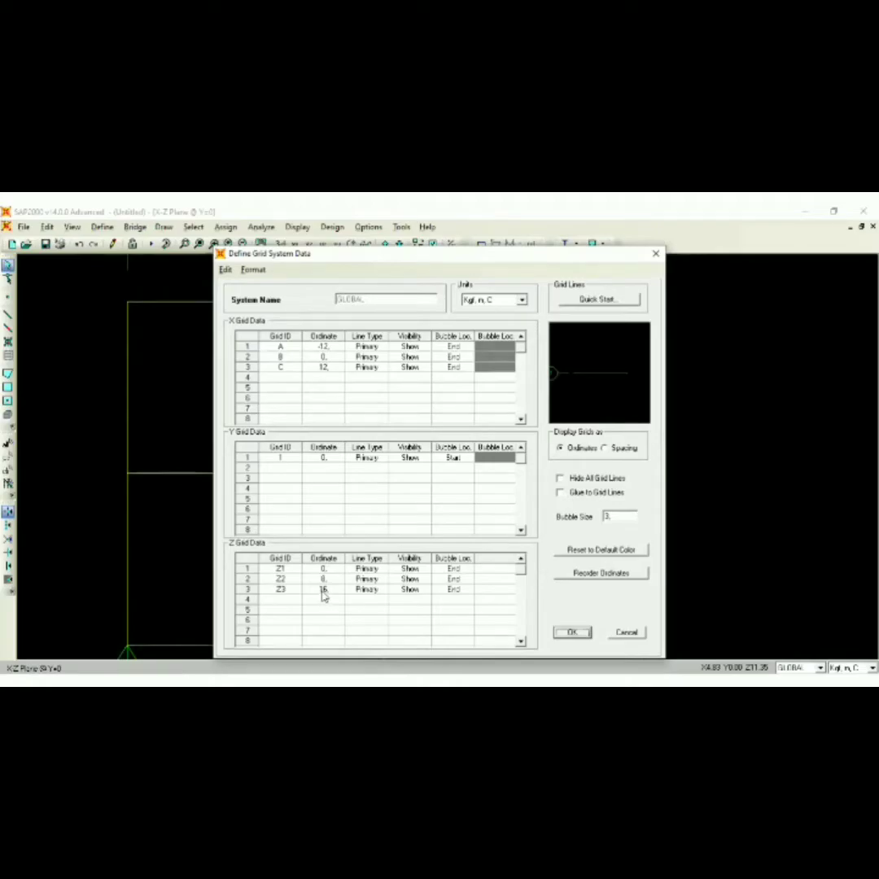
{"action": "left_click", "coordinate": [325, 590]}
{"action": "type", "text": "9"}
{"action": "type", "text": "."}
{"action": "type", "text": "3.5"}
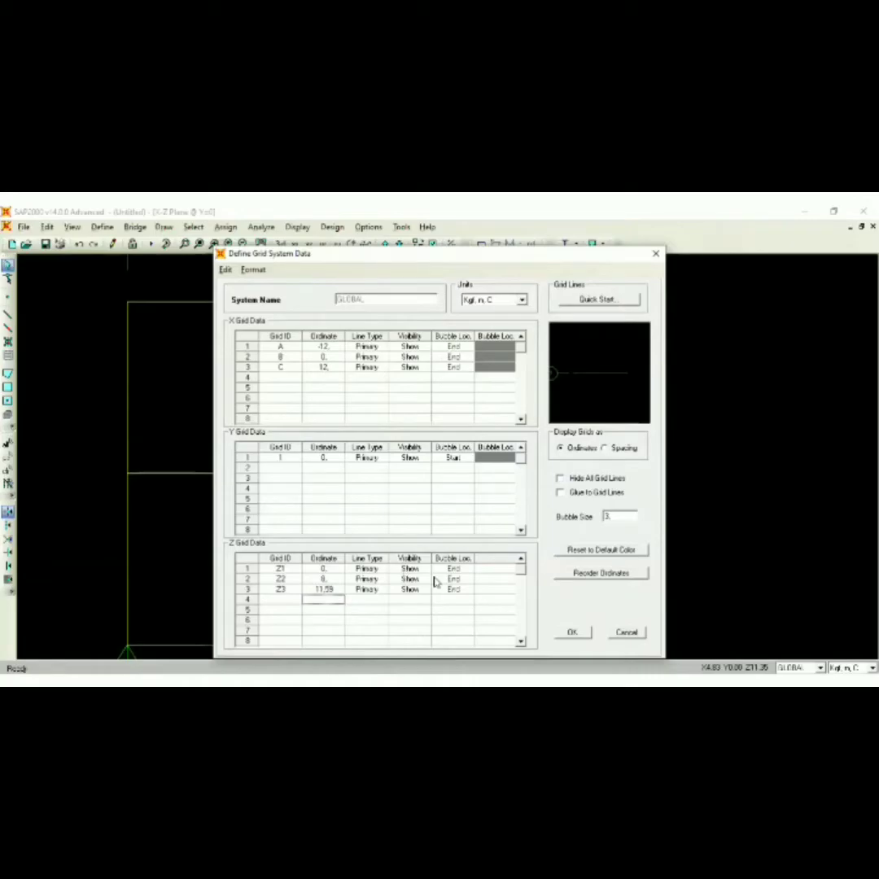
{"action": "left_click", "coordinate": [582, 636]}
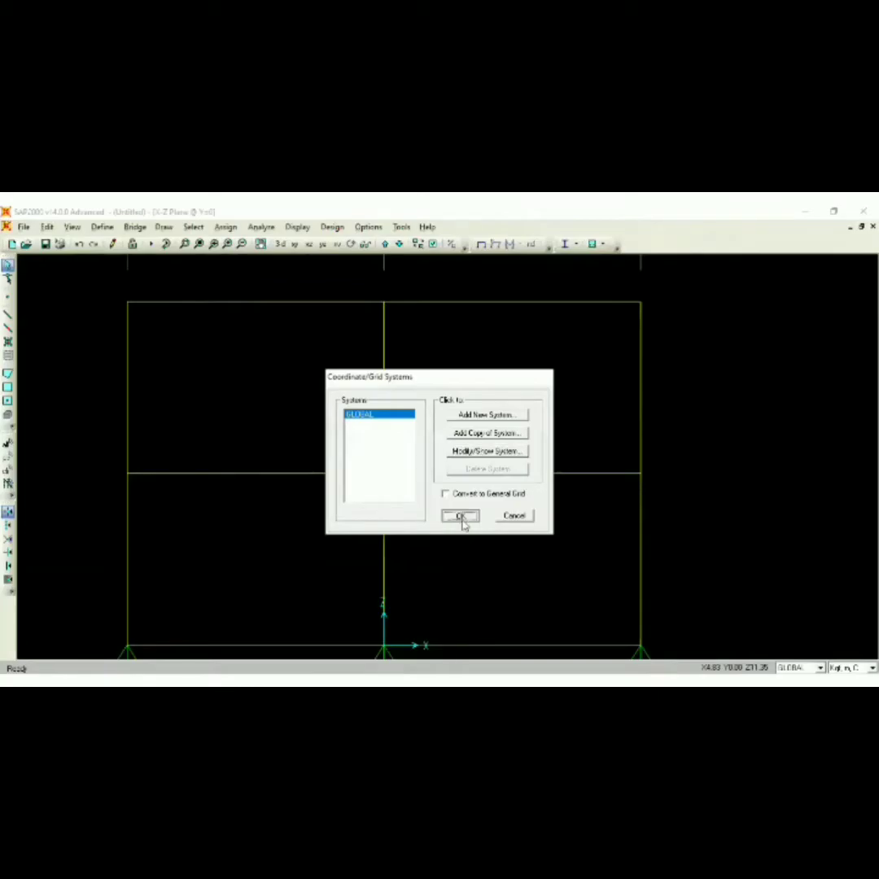
{"action": "left_click", "coordinate": [459, 518]}
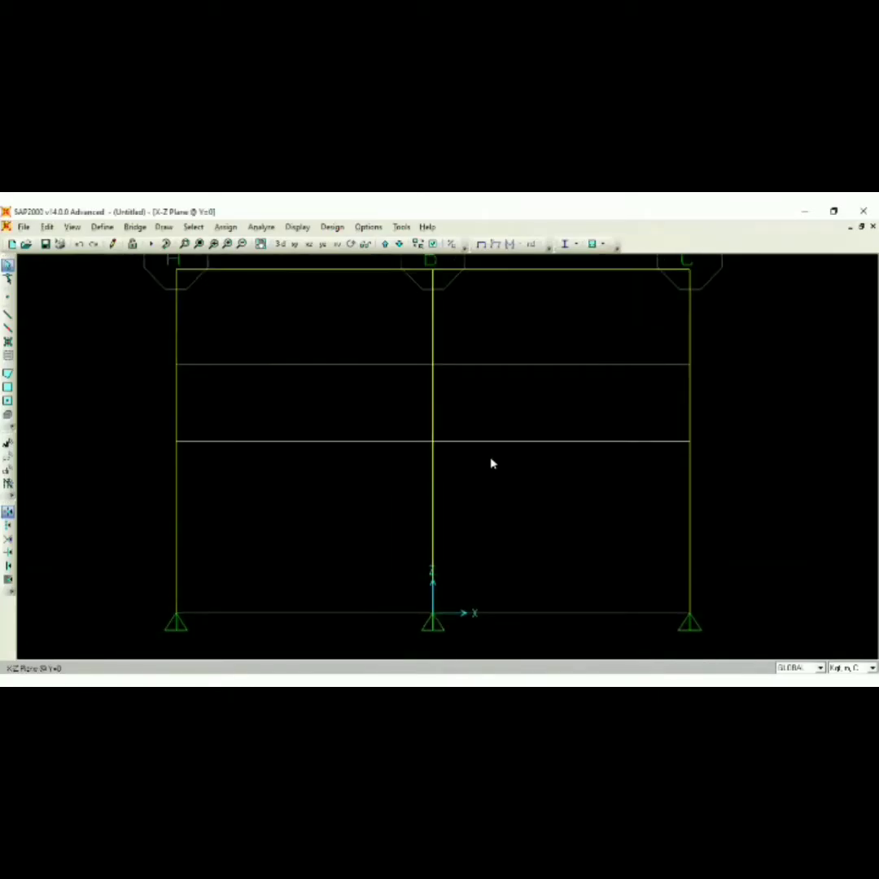
- Delete the central columns, the beams of both stories and the upper-story outer columns
{"action": "left_click_drag", "start_coordinate": [390, 410], "coordinate": [488, 479]}
{"action": "middle_click_drag", "start_coordinate": [458, 392], "coordinate": [459, 428]}
{"action": "key", "text": "Delete"}
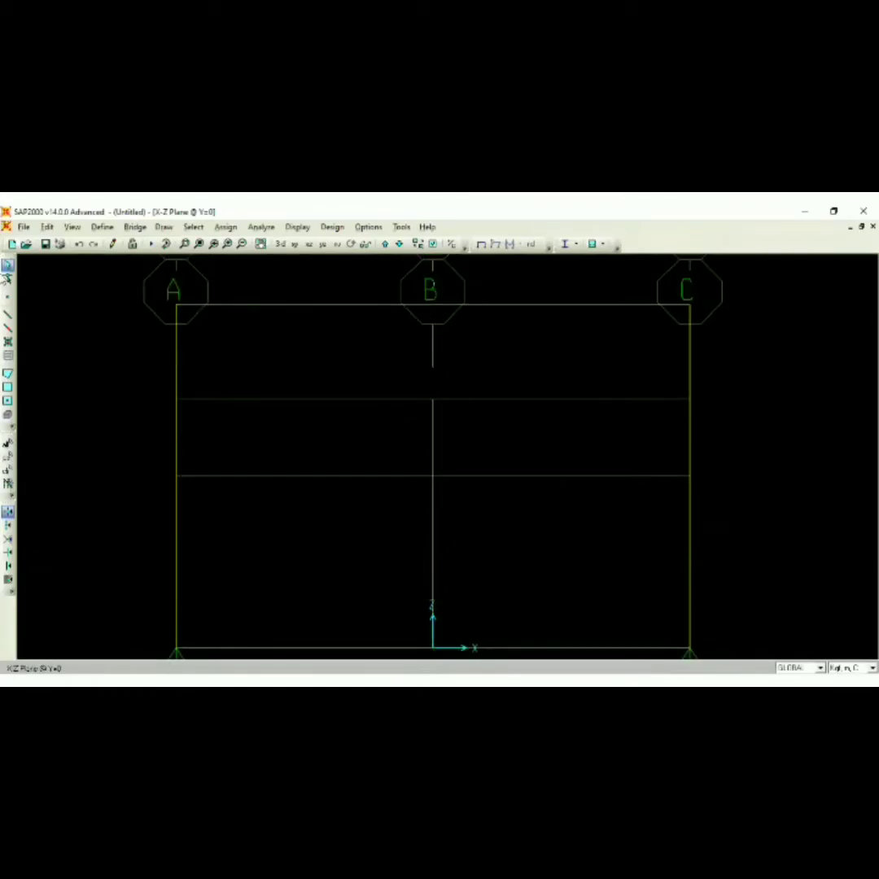
{"action": "left_click_drag", "start_coordinate": [164, 295], "coordinate": [706, 346]}
{"action": "key", "text": "Delete"}
- Draw two sloping straight frame rafters from the outer column tops to the ridge where grid lines B and Z3 meet
{"action": "middle_click_drag", "start_coordinate": [386, 470], "coordinate": [408, 407]}
{"action": "scroll", "coordinate": [406, 407], "scroll_direction": "down", "scroll_amount": 1}
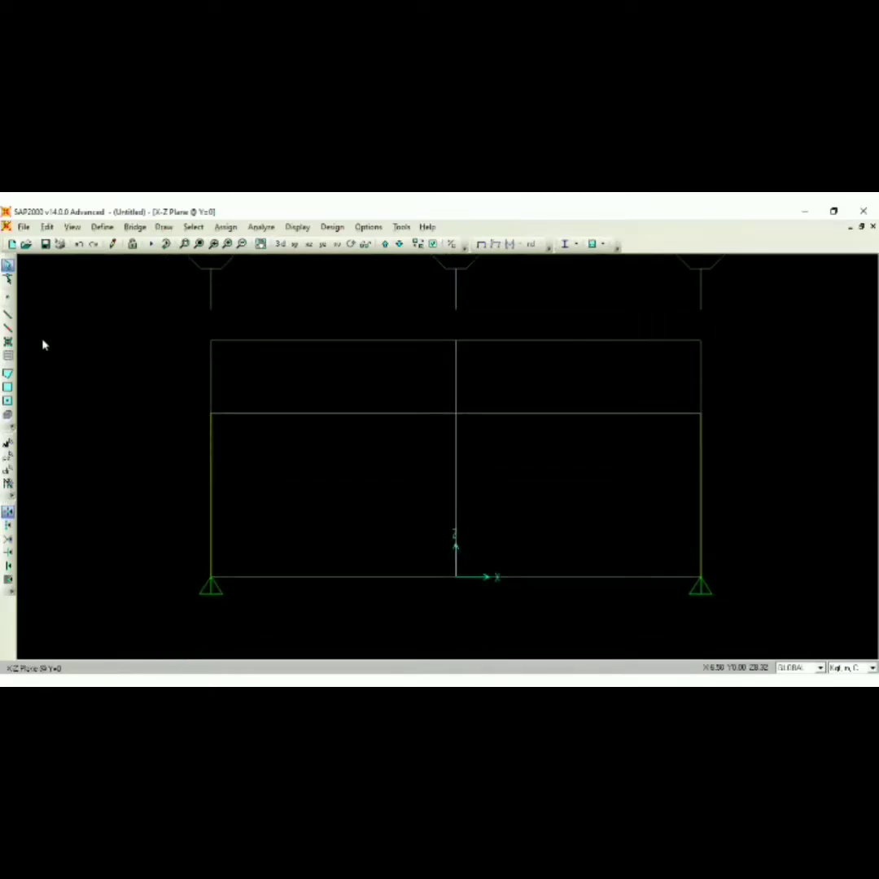
{"action": "left_click", "coordinate": [8, 314]}
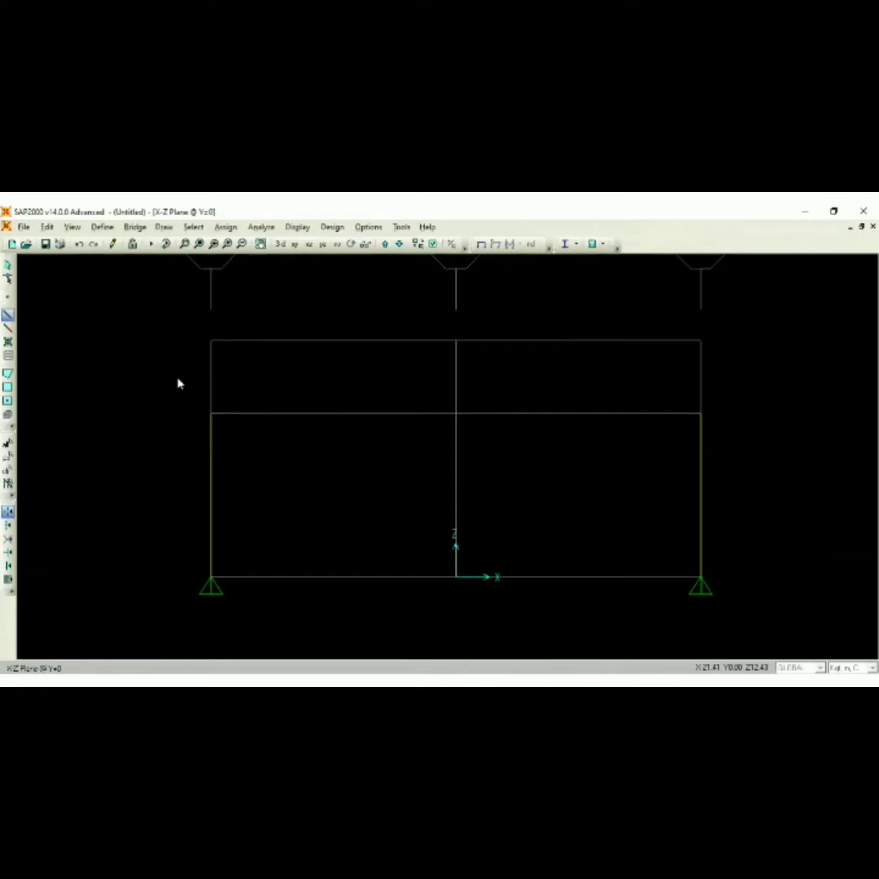
{"action": "left_click", "coordinate": [211, 413]}
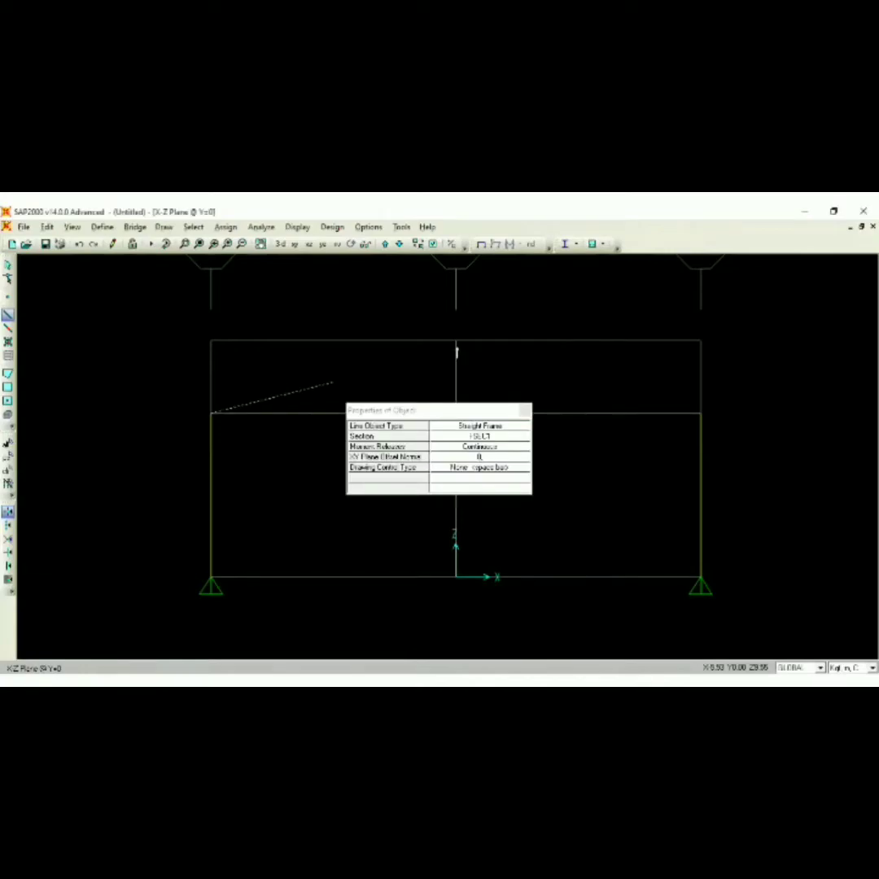
{"action": "left_click", "coordinate": [456, 341]}
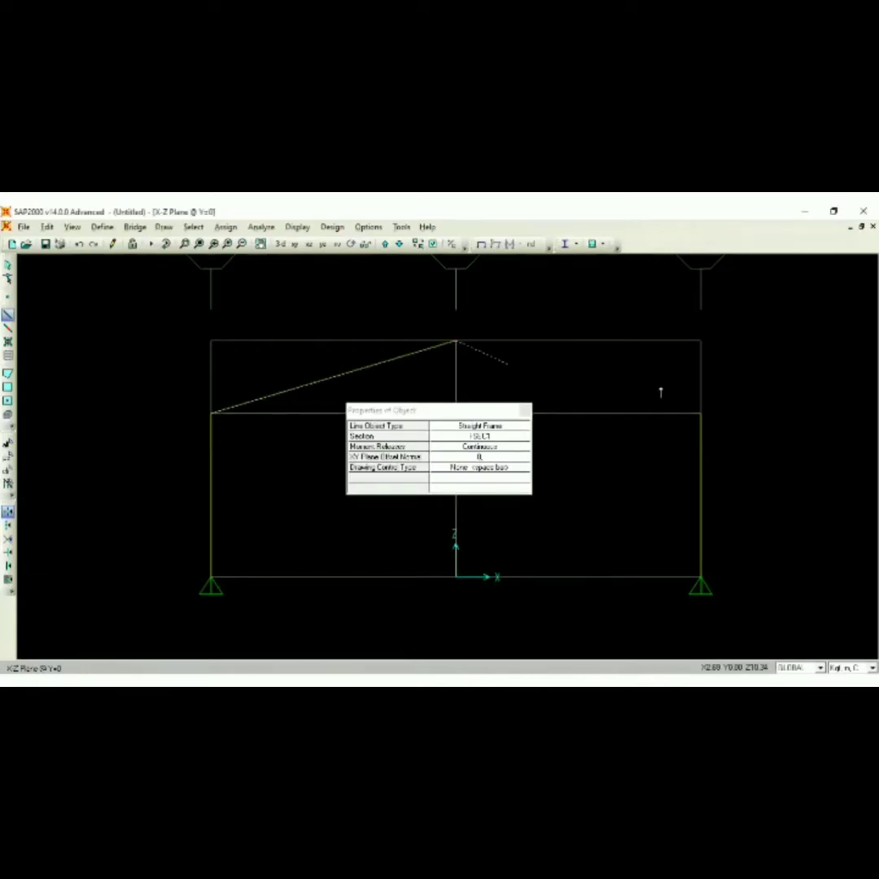
{"action": "left_click", "coordinate": [697, 413]}
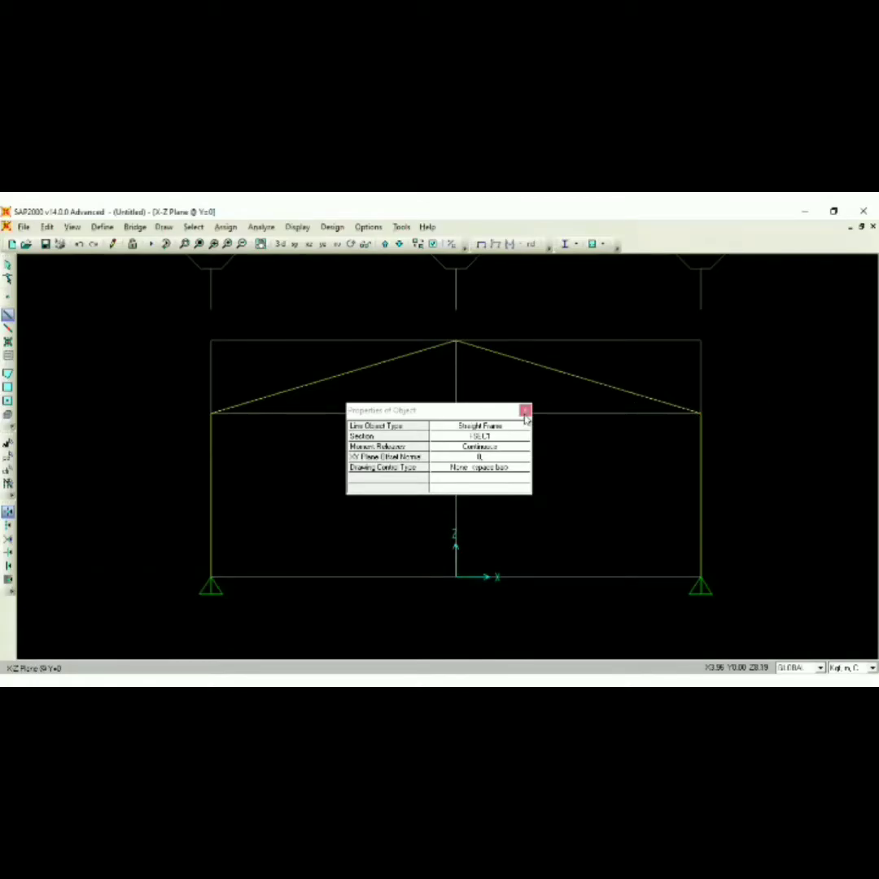
{"action": "key", "text": "Escape"}
- Assign fixed joint restraints to the base joints of both outer columns
{"action": "middle_click_drag", "start_coordinate": [733, 578], "coordinate": [716, 572]}
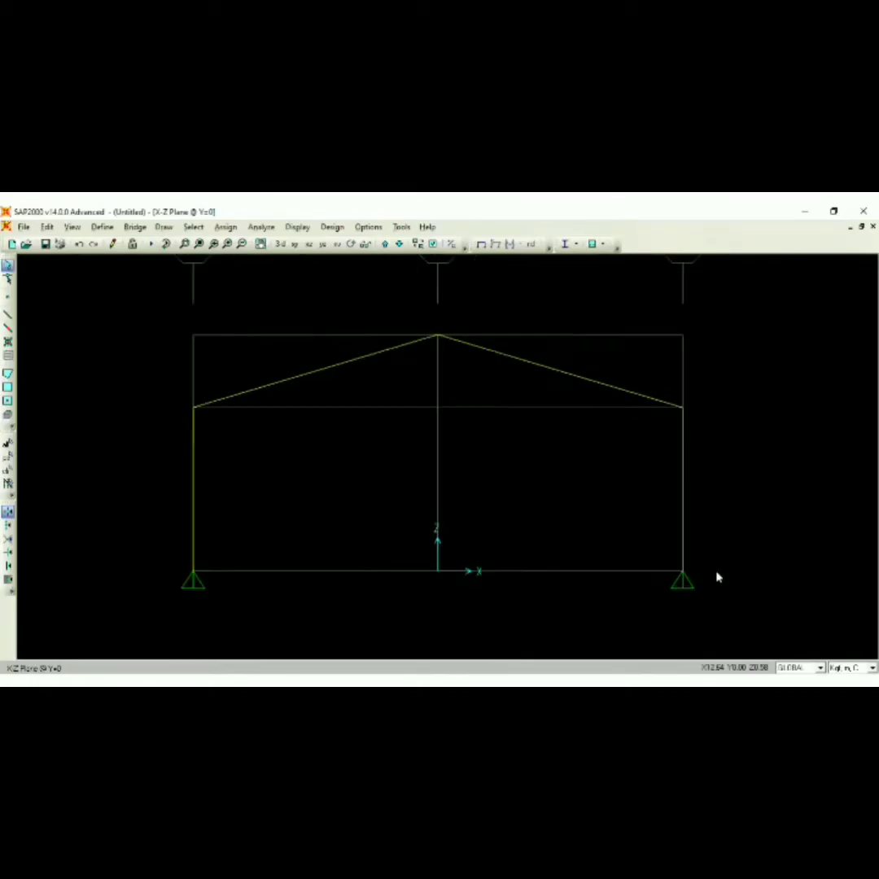
{"action": "left_click_drag", "start_coordinate": [741, 623], "coordinate": [156, 513]}
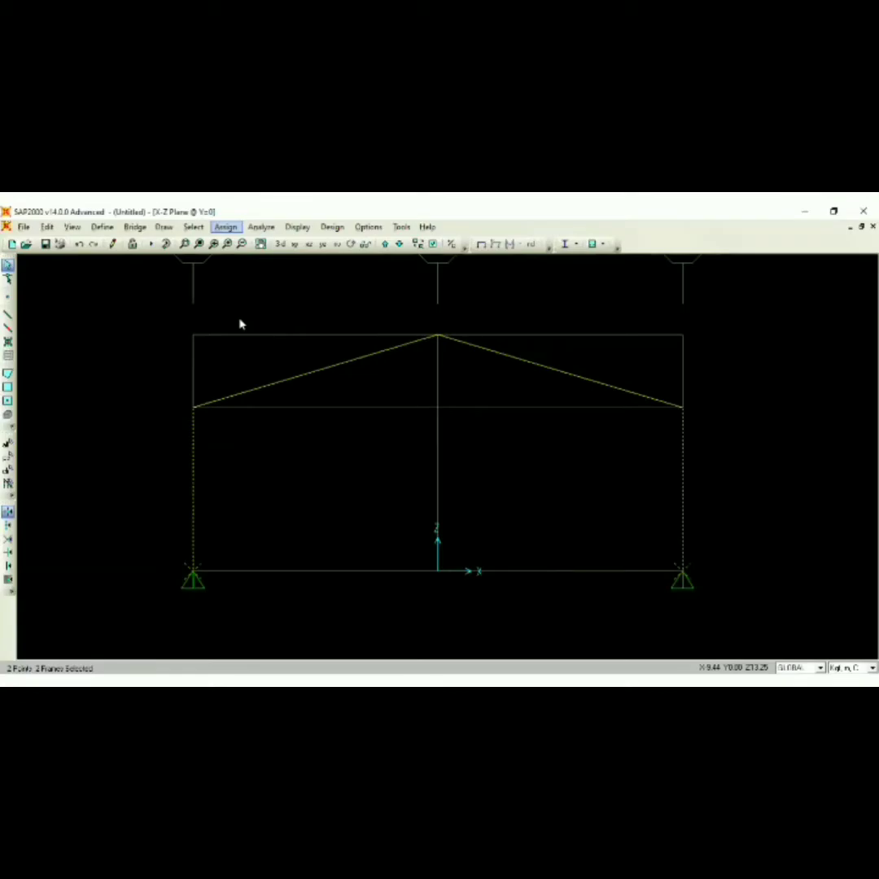
{"action": "left_click", "coordinate": [225, 227]}
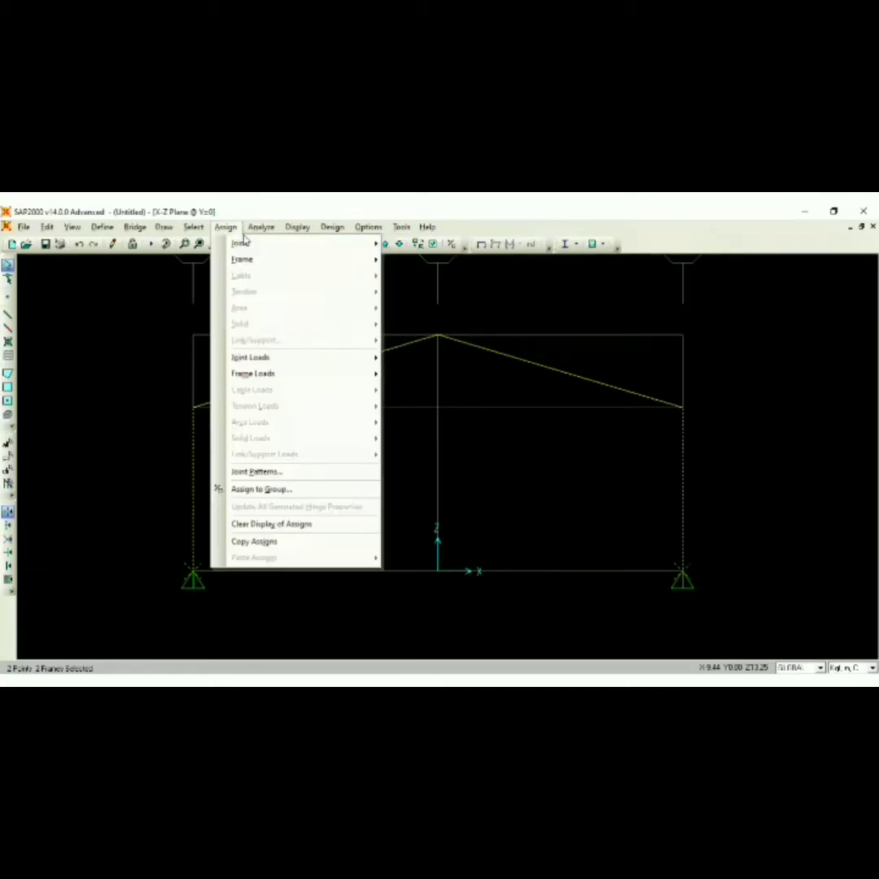
{"action": "mouse_move", "coordinate": [245, 244]}
{"action": "left_click", "coordinate": [433, 247]}
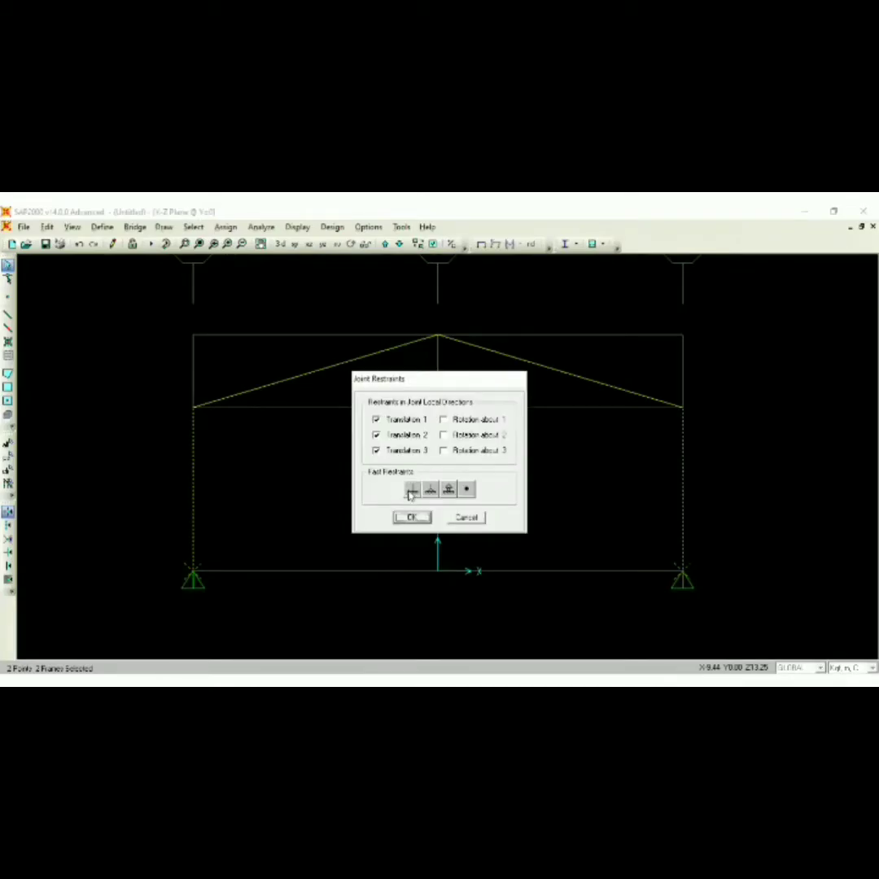
{"action": "left_click", "coordinate": [411, 490]}
{"action": "left_click", "coordinate": [413, 521]}
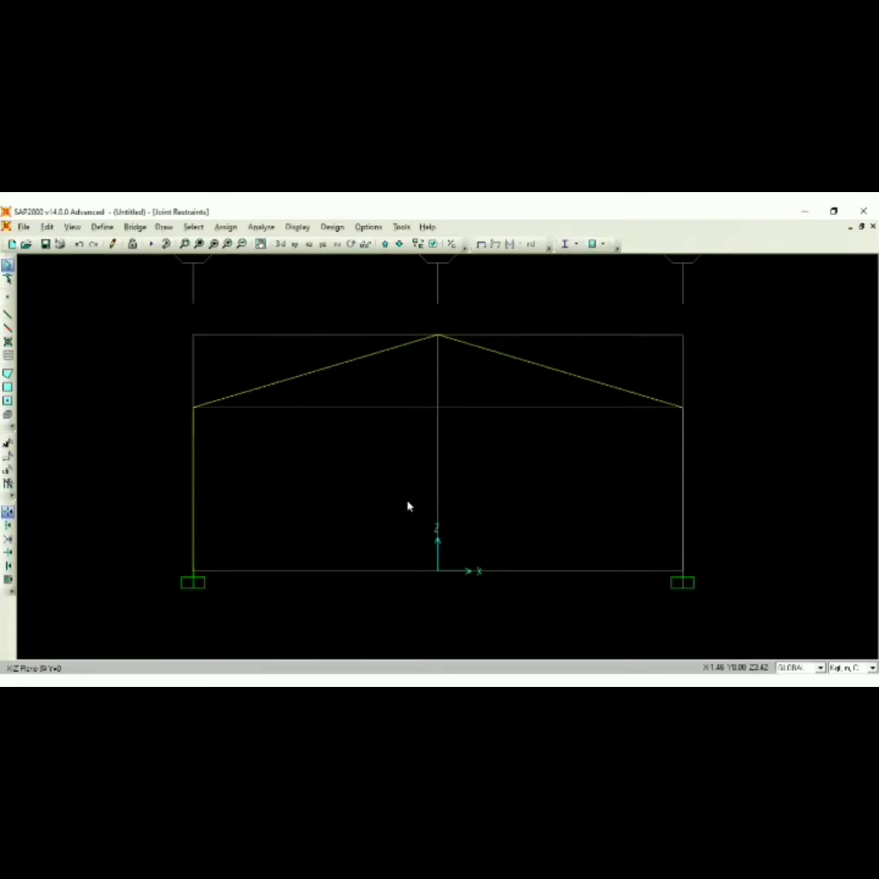
- Turn on the display of joint labels and frame labels in the active window
{"action": "middle_click_drag", "start_coordinate": [445, 456], "coordinate": [417, 470]}
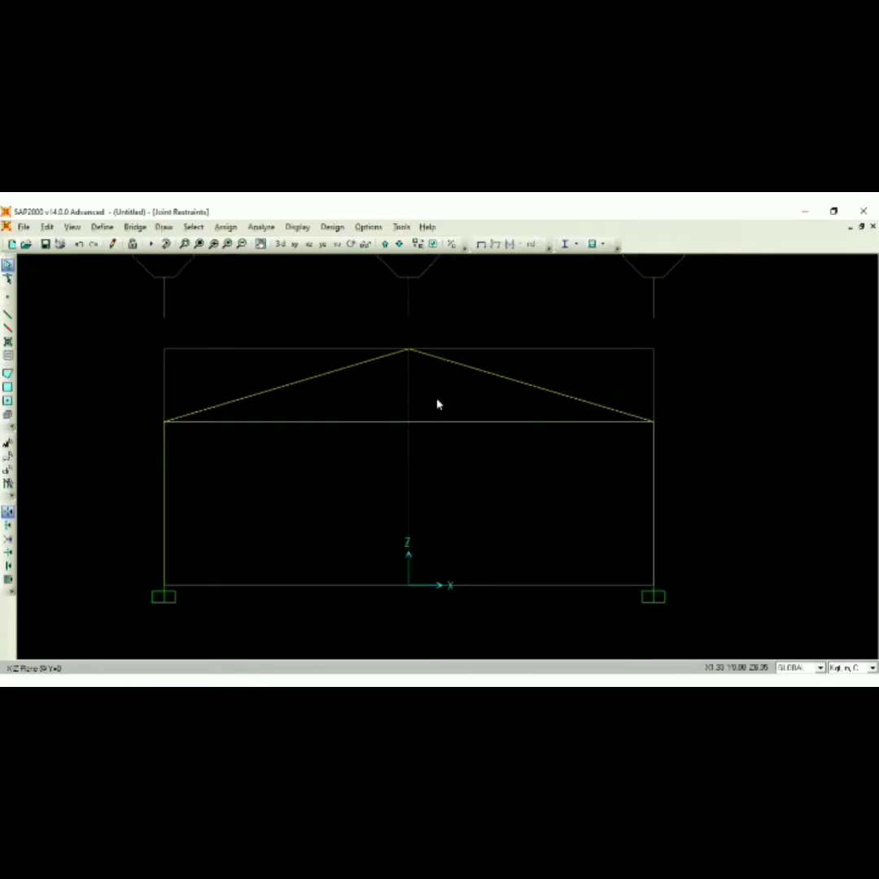
{"action": "left_click", "coordinate": [433, 245]}
{"action": "left_click", "coordinate": [320, 370]}
{"action": "left_click", "coordinate": [213, 370]}
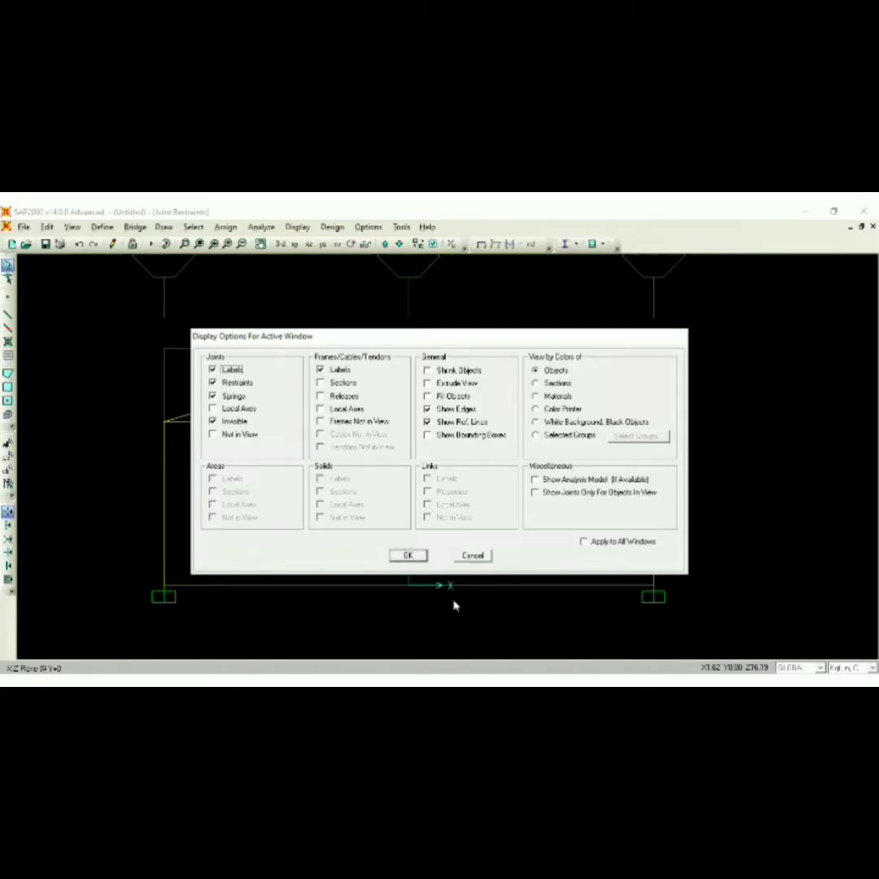
{"action": "left_click", "coordinate": [407, 557]}
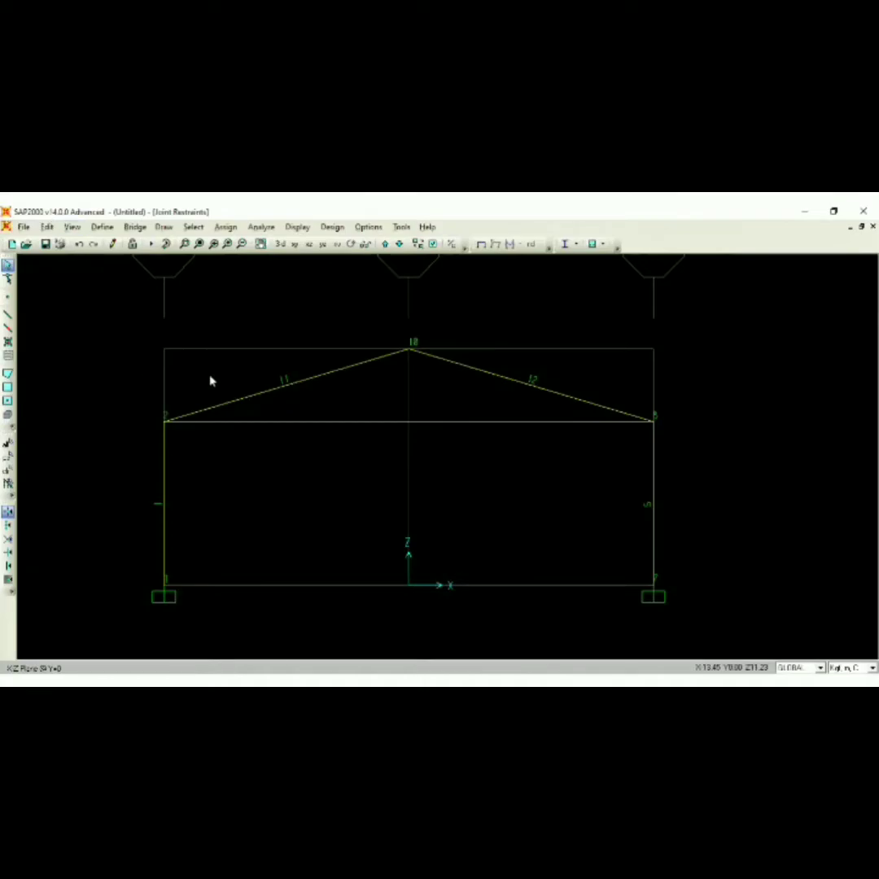
- Relabel the frame elements: right column 5 as 4, left rafter 11 as 2 and right rafter 12 as 3
{"action": "mouse_move", "coordinate": [298, 389]}
{"action": "middle_mouse_down"}
{"action": "mouse_move", "coordinate": [339, 379]}
{"action": "mouse_move", "coordinate": [334, 368]}
{"action": "mouse_move", "coordinate": [319, 370]}
{"action": "mouse_move", "coordinate": [321, 393]}
{"action": "mouse_move", "coordinate": [310, 379]}
{"action": "middle_mouse_up"}
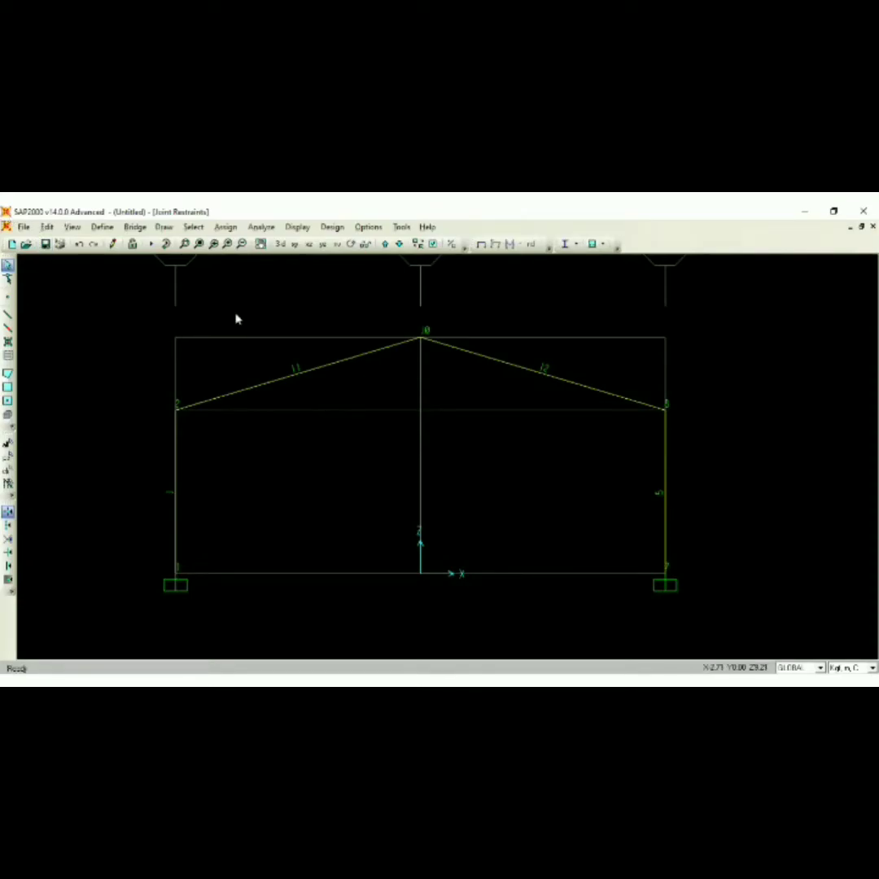
{"action": "left_click", "coordinate": [48, 227]}
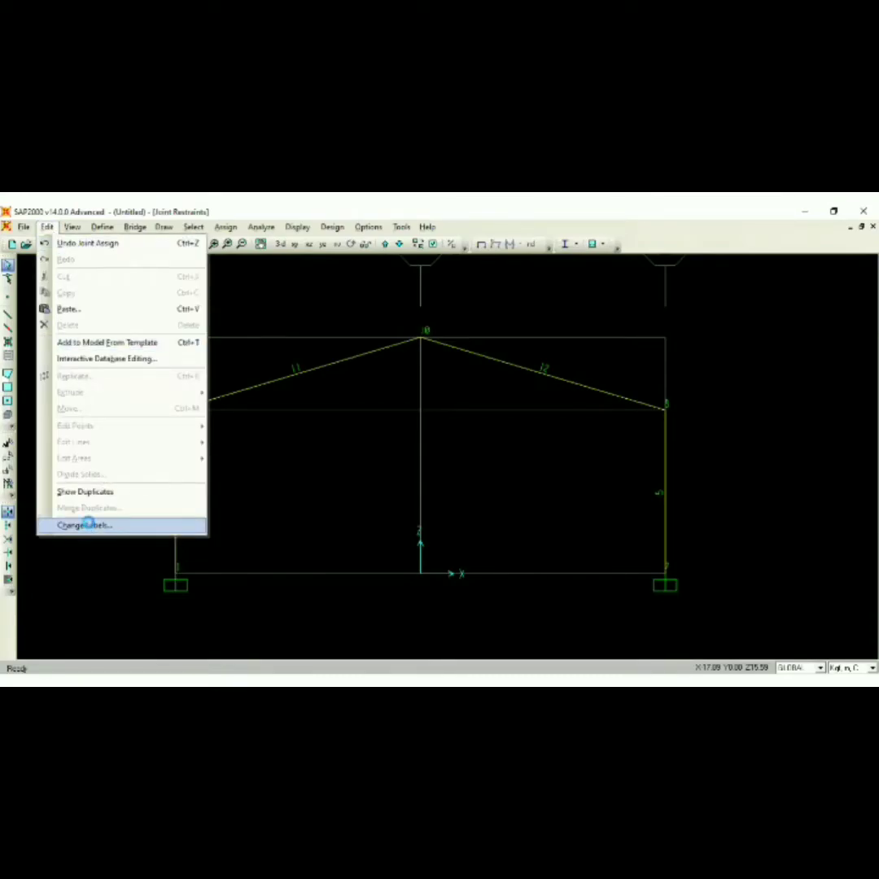
{"action": "left_click", "coordinate": [90, 526]}
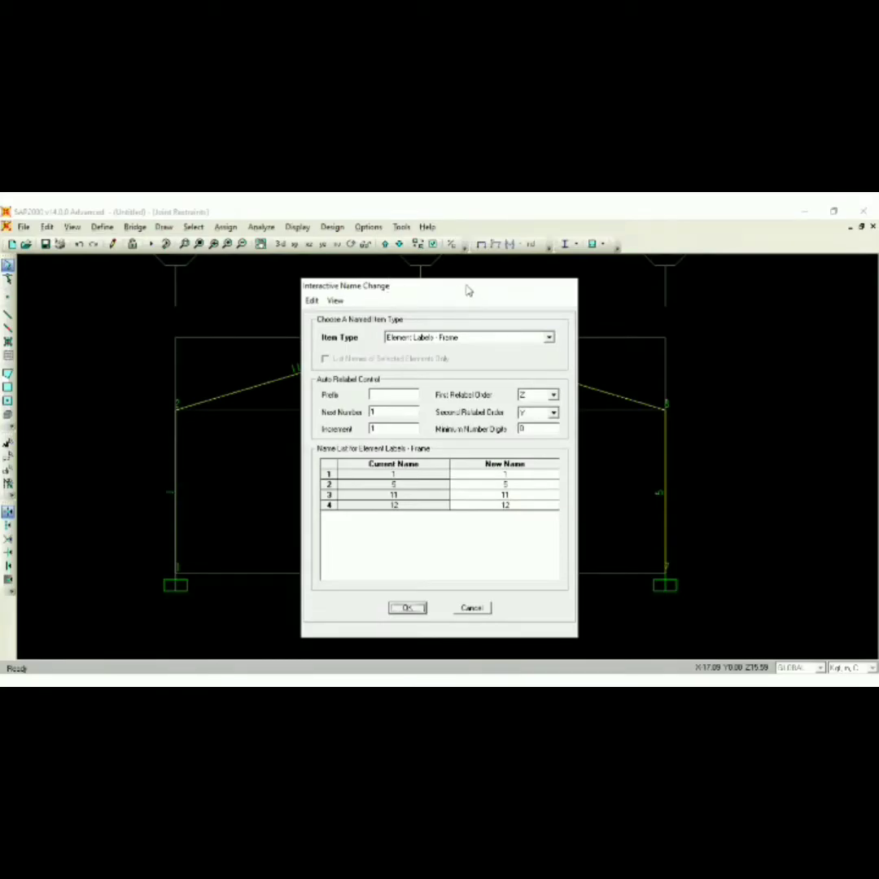
{"action": "left_click_drag", "start_coordinate": [468, 291], "coordinate": [217, 266]}
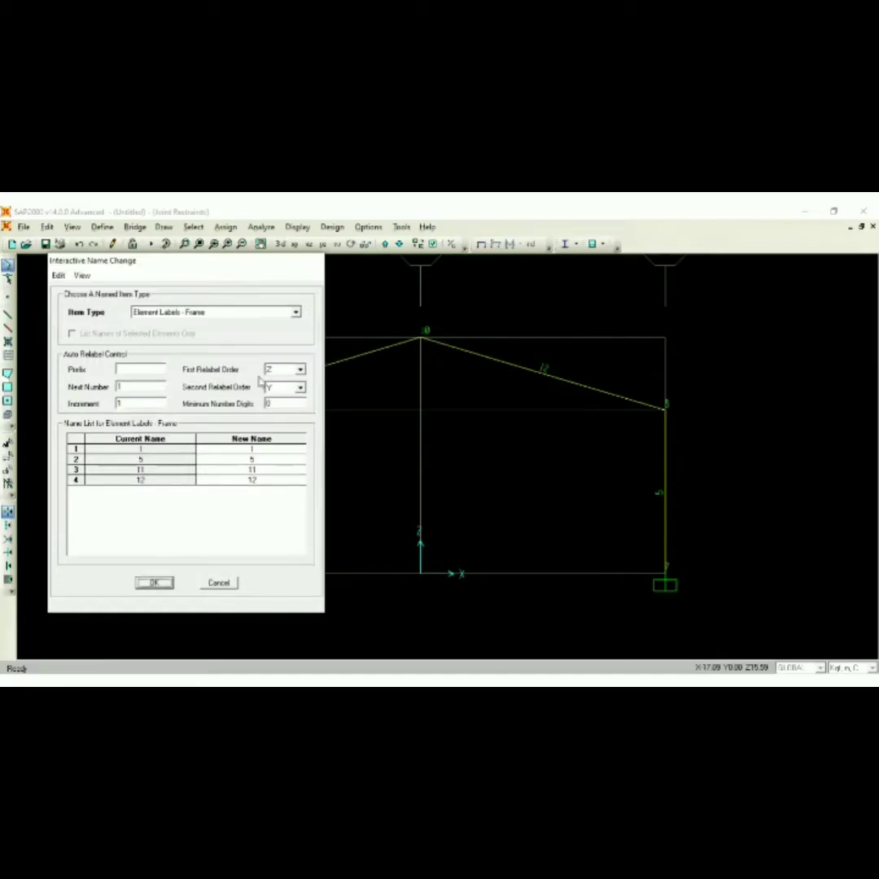
{"action": "left_click", "coordinate": [249, 461]}
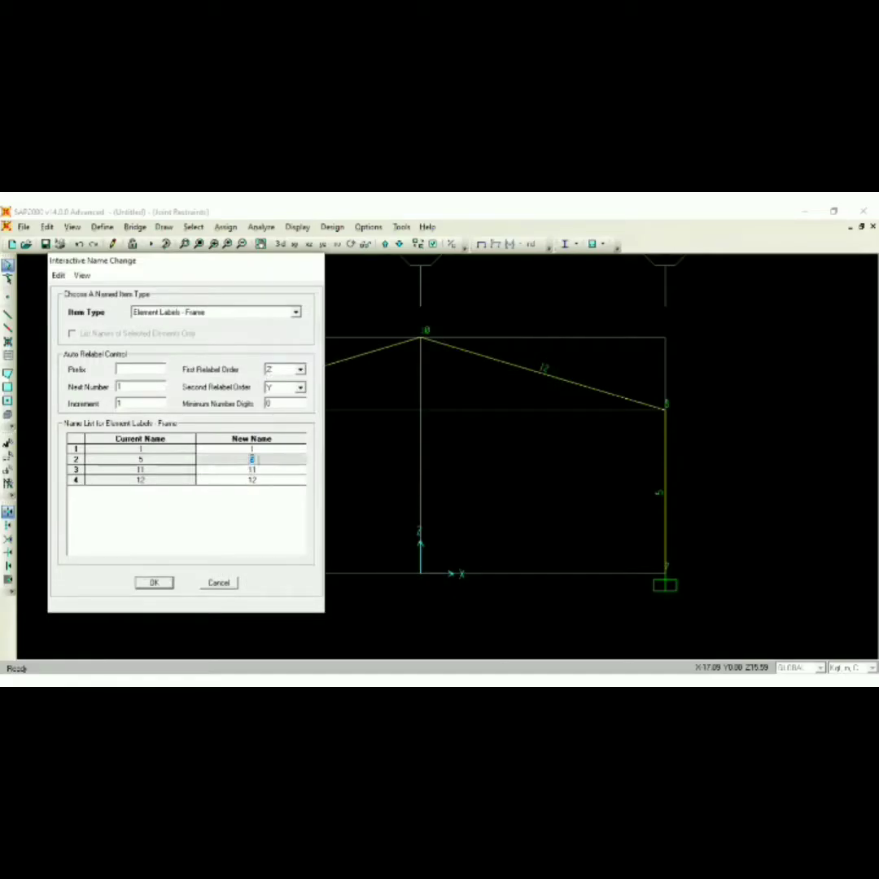
{"action": "type", "text": "4"}
{"action": "left_click_drag", "start_coordinate": [213, 273], "coordinate": [129, 274]}
{"action": "left_click", "coordinate": [168, 470]}
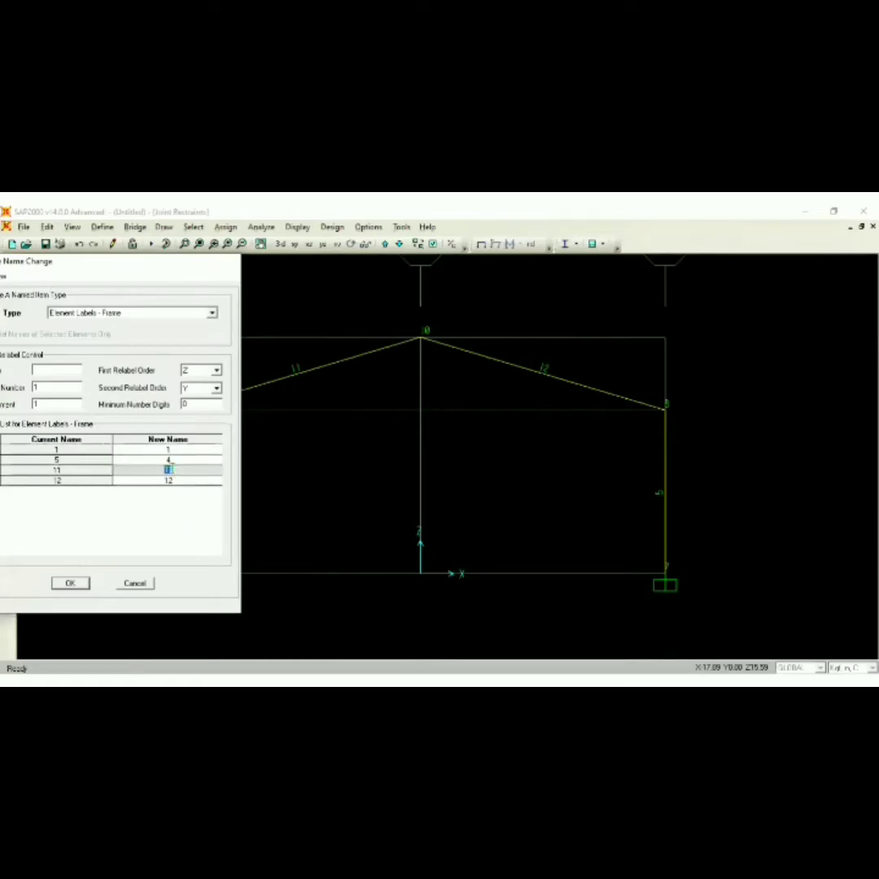
{"action": "type", "text": "3"}
{"action": "double_click", "coordinate": [177, 482]}
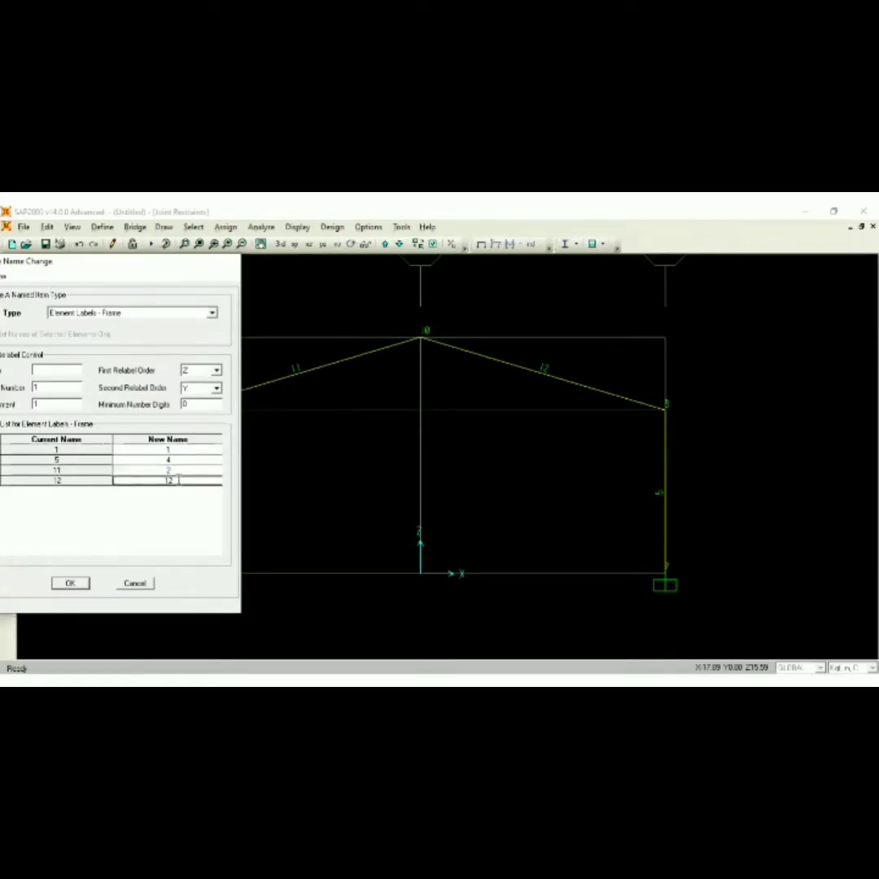
{"action": "type", "text": "3"}
{"action": "left_click", "coordinate": [72, 582]}
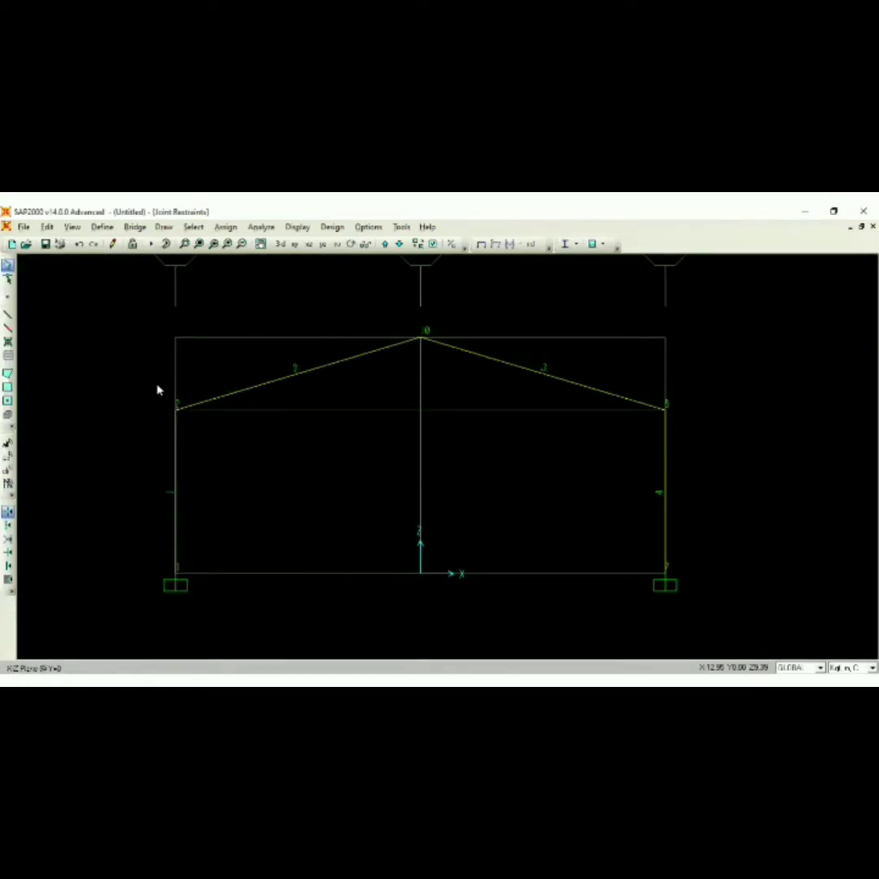
- Relabel the joints: right base joint 7 as 5, right eave joint 8 as 4 and ridge joint 10 as 3
{"action": "left_click", "coordinate": [49, 229]}
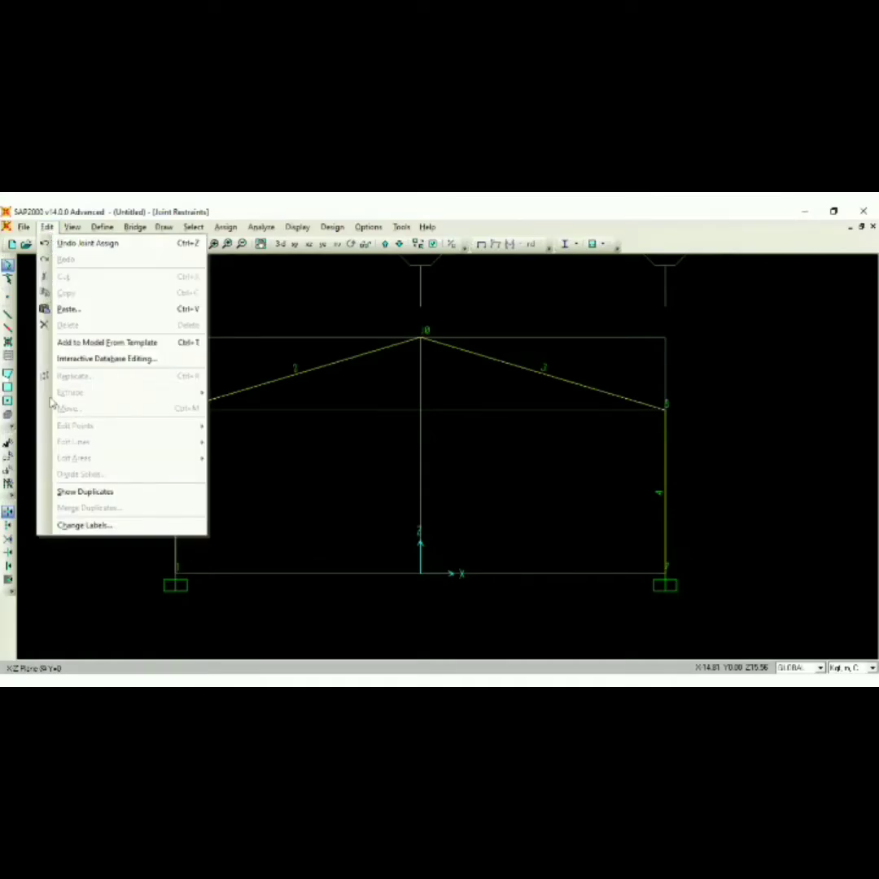
{"action": "left_click", "coordinate": [84, 527]}
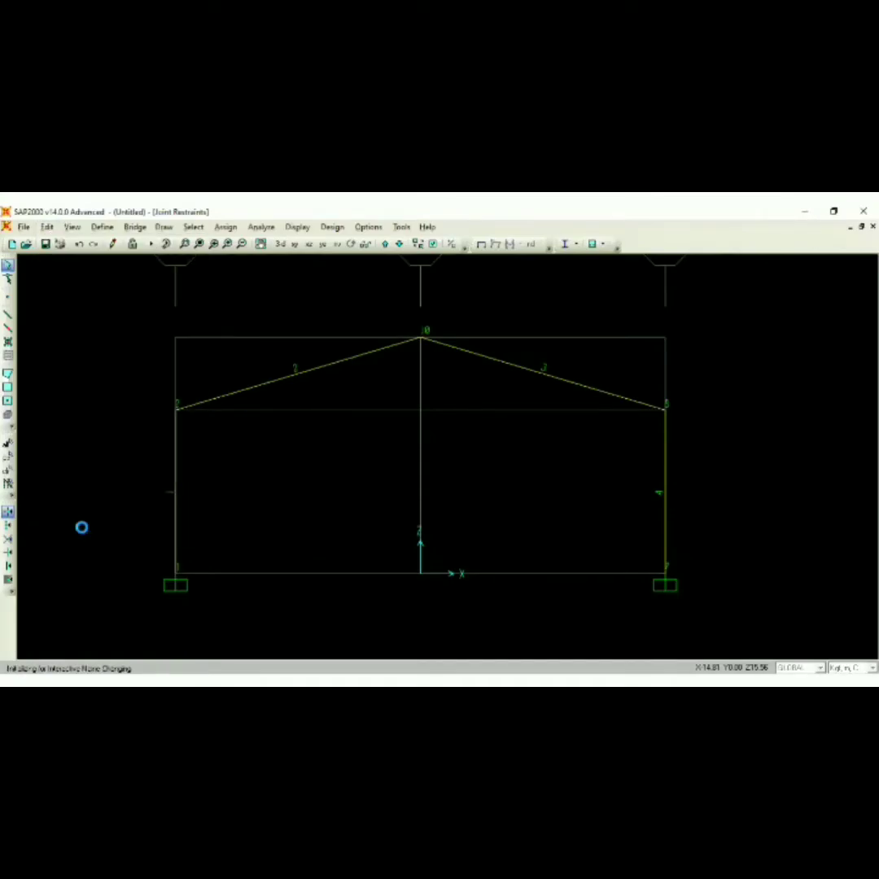
{"action": "left_click", "coordinate": [508, 340]}
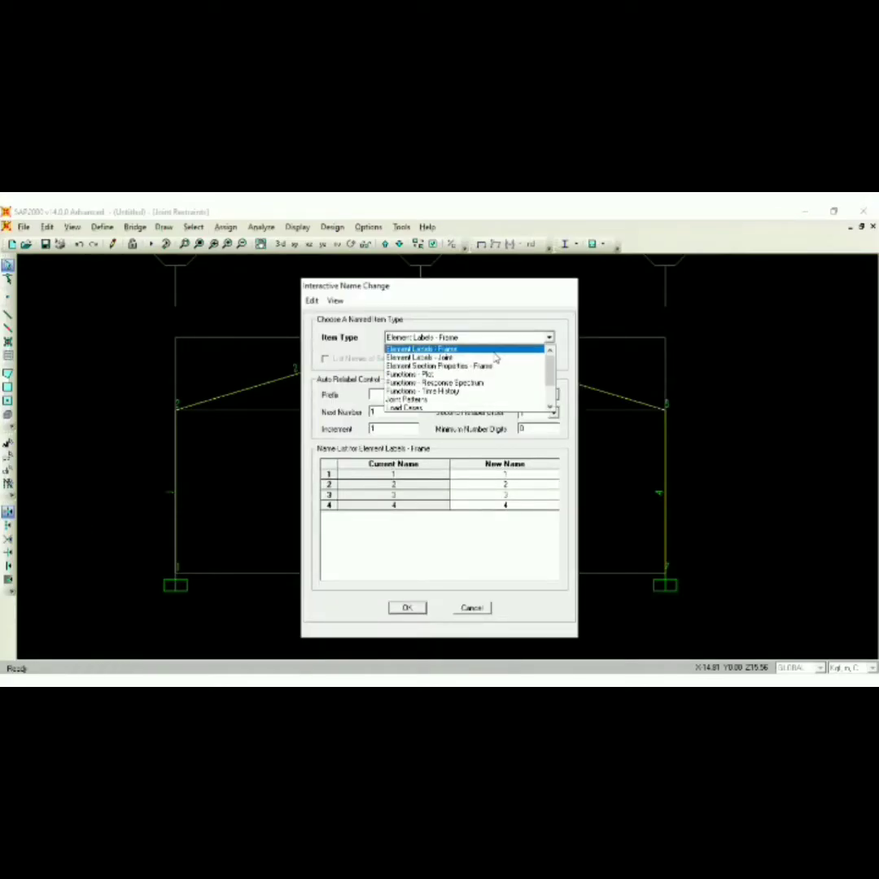
{"action": "left_click", "coordinate": [495, 358]}
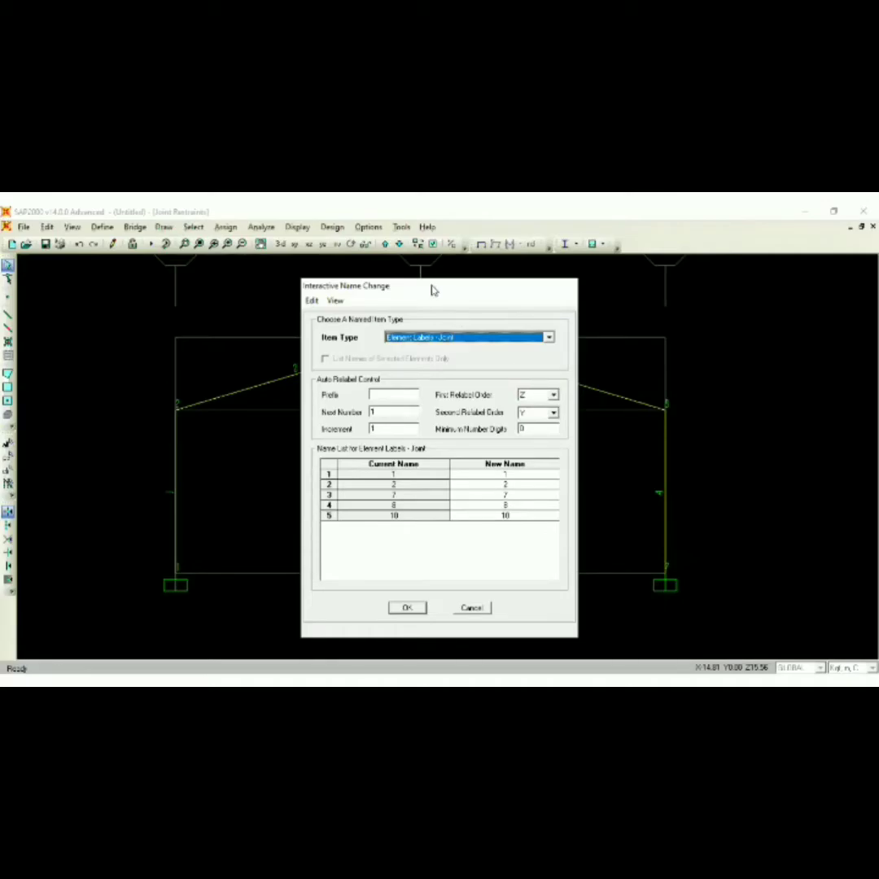
{"action": "left_click_drag", "start_coordinate": [432, 287], "coordinate": [217, 266]}
{"action": "double_click", "coordinate": [292, 475]}
{"action": "type", "text": "5"}
{"action": "double_click", "coordinate": [290, 485]}
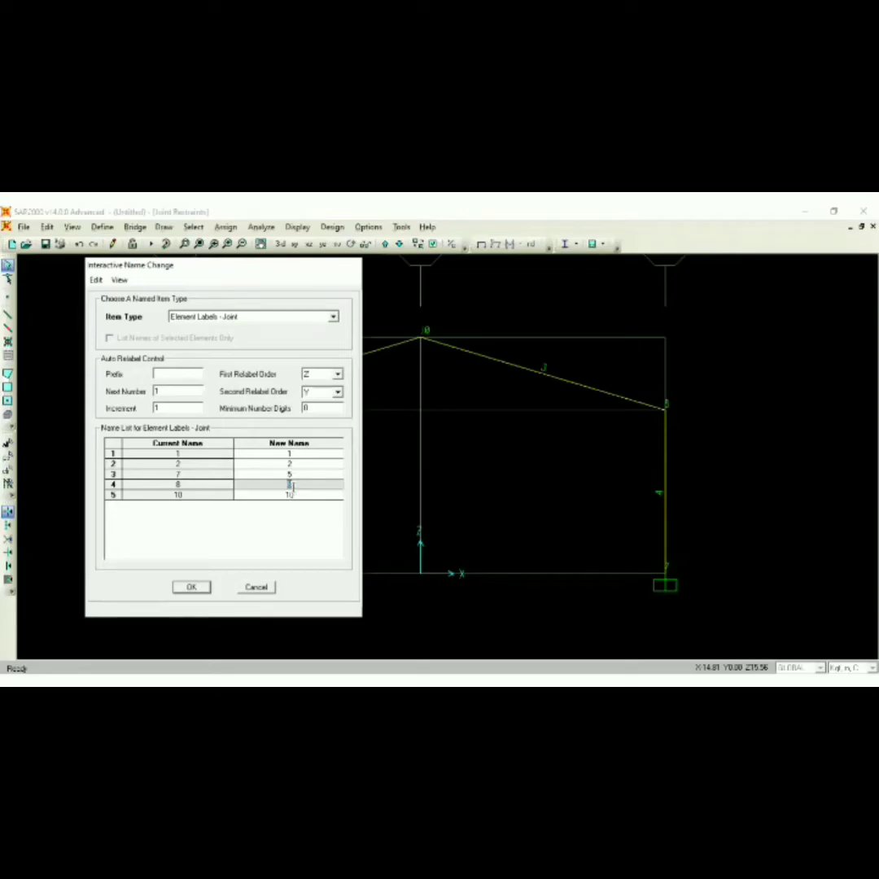
{"action": "type", "text": "4"}
{"action": "double_click", "coordinate": [294, 493]}
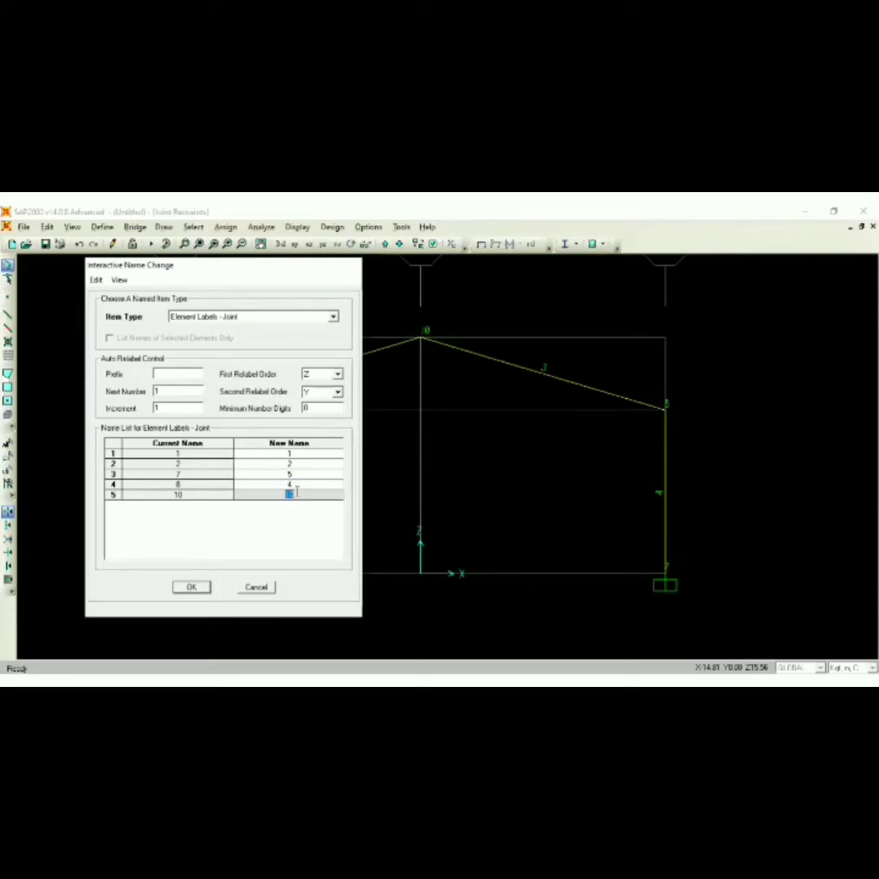
{"action": "type", "text": "3"}
{"action": "left_click", "coordinate": [192, 588]}
- Add a new steel material named BJ37 with a weight per unit volume of 7850 in Kgf, m, C units
{"action": "mouse_move", "coordinate": [307, 416]}
{"action": "middle_mouse_down"}
{"action": "mouse_move", "coordinate": [339, 437]}
{"action": "mouse_move", "coordinate": [314, 396]}
{"action": "middle_mouse_up"}
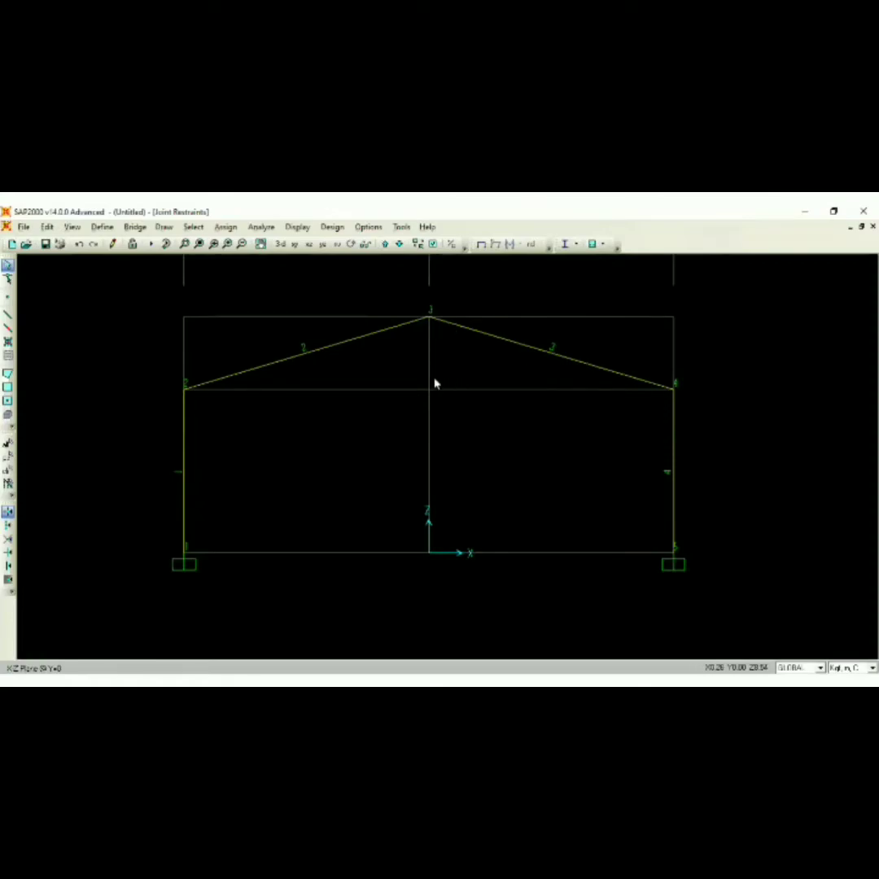
{"action": "middle_click_drag", "start_coordinate": [435, 385], "coordinate": [437, 398]}
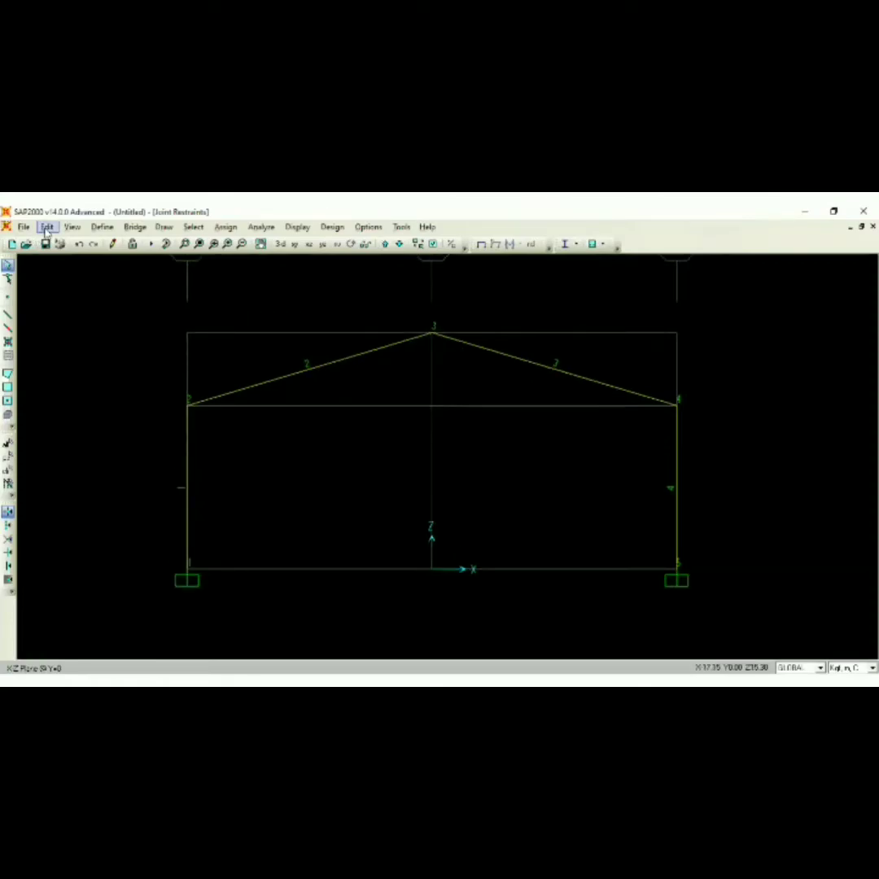
{"action": "left_click", "coordinate": [104, 228]}
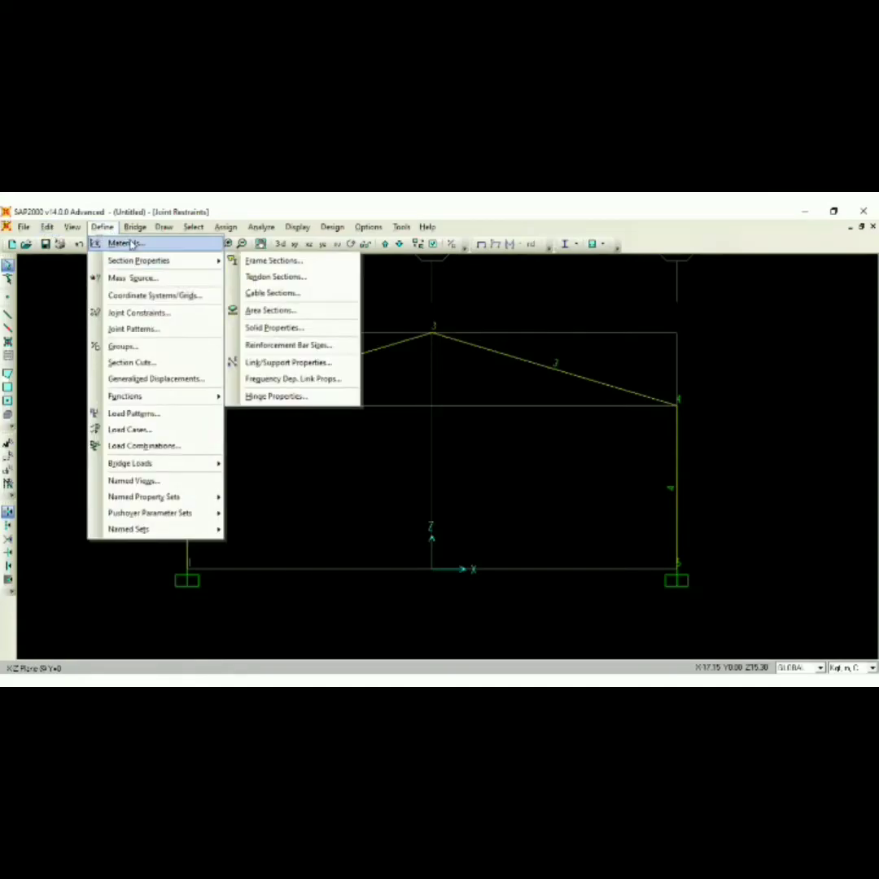
{"action": "left_click", "coordinate": [124, 243]}
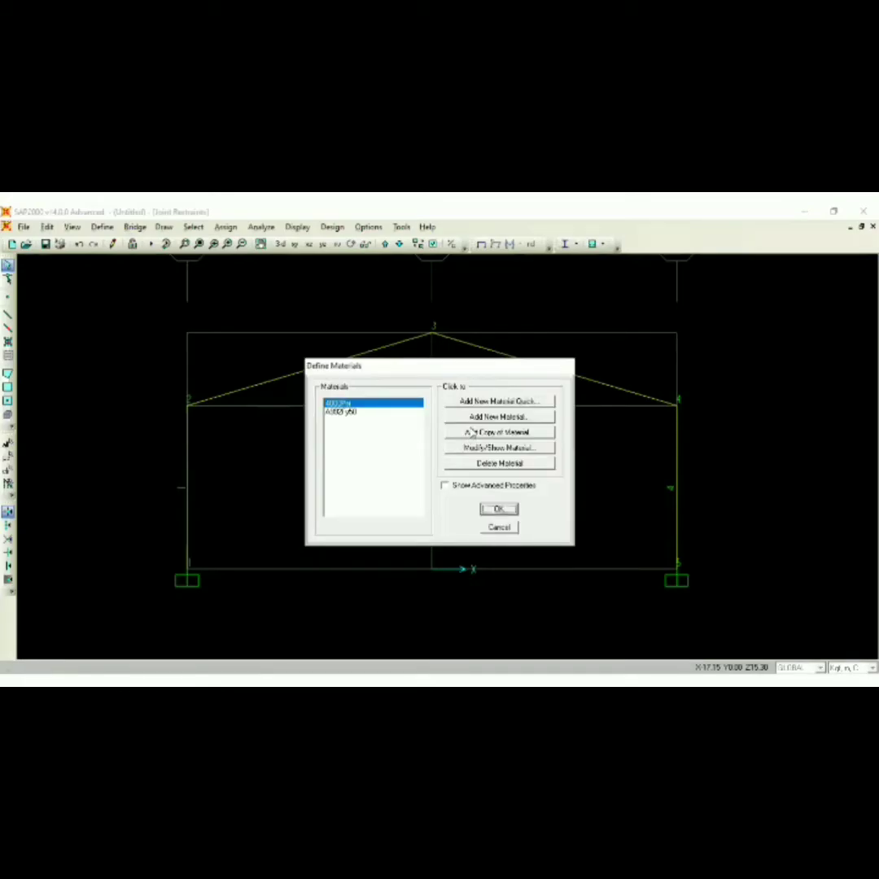
{"action": "left_click", "coordinate": [498, 416]}
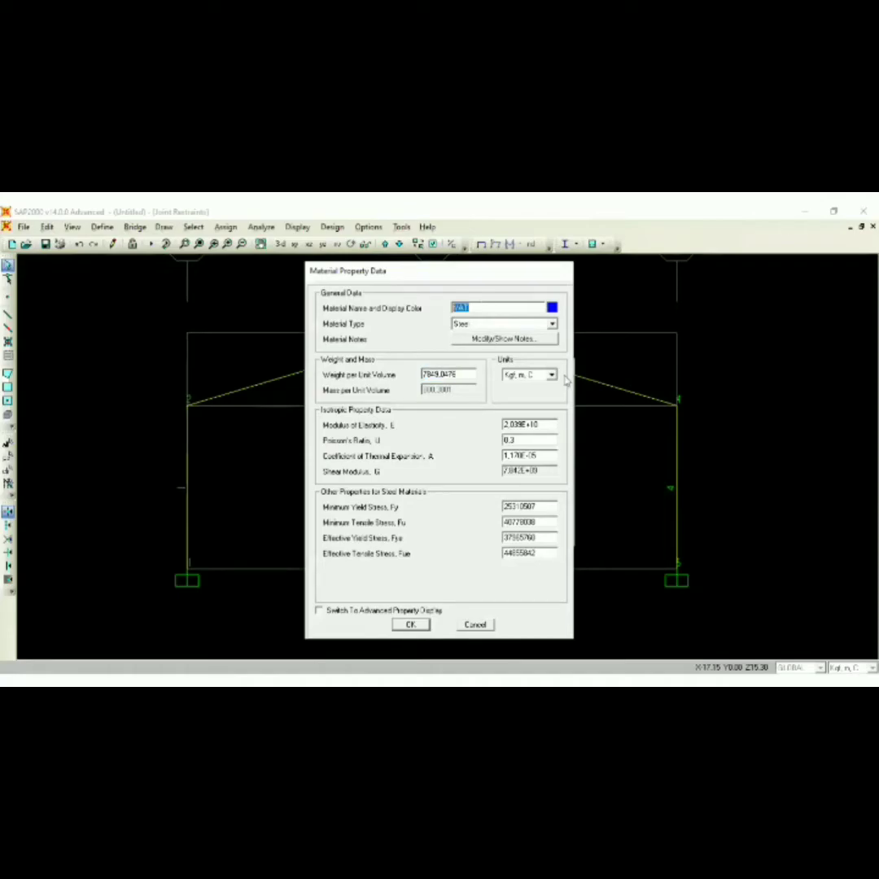
{"action": "type", "text": "BJ37"}
{"action": "left_click_drag", "start_coordinate": [414, 277], "coordinate": [289, 264]}
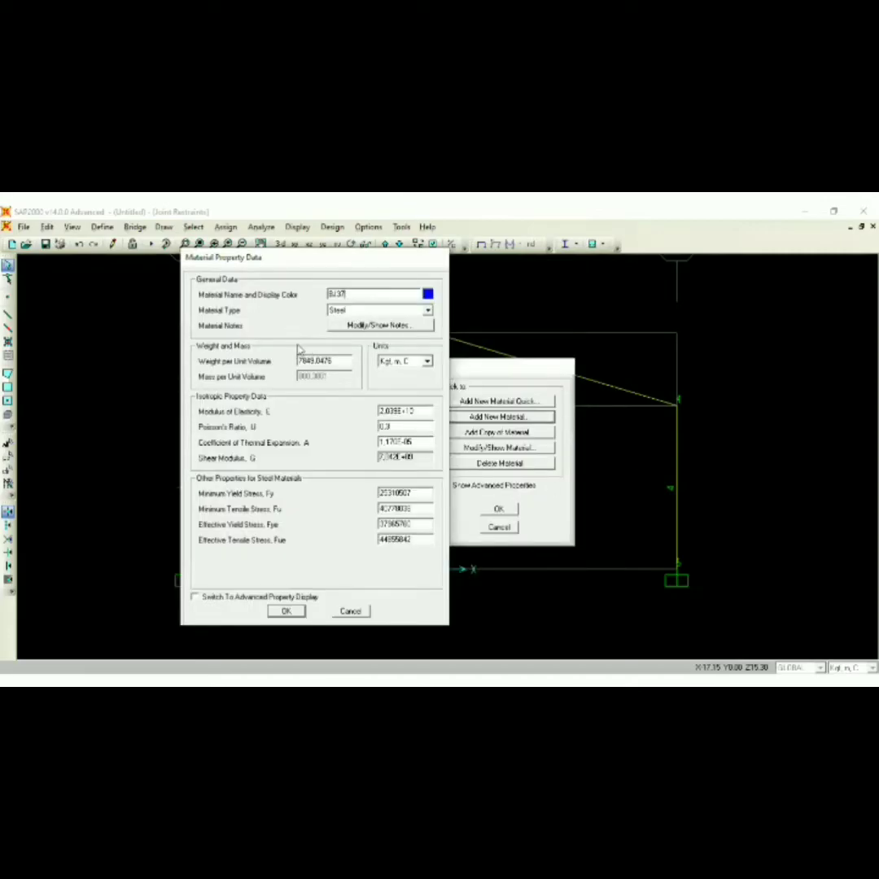
{"action": "double_click", "coordinate": [341, 362]}
{"action": "type", "text": "7850"}
- Switch the BJ37 material units to Kgf, cm, C and set the modulus of elasticity to 2000000
{"action": "left_click", "coordinate": [419, 362]}
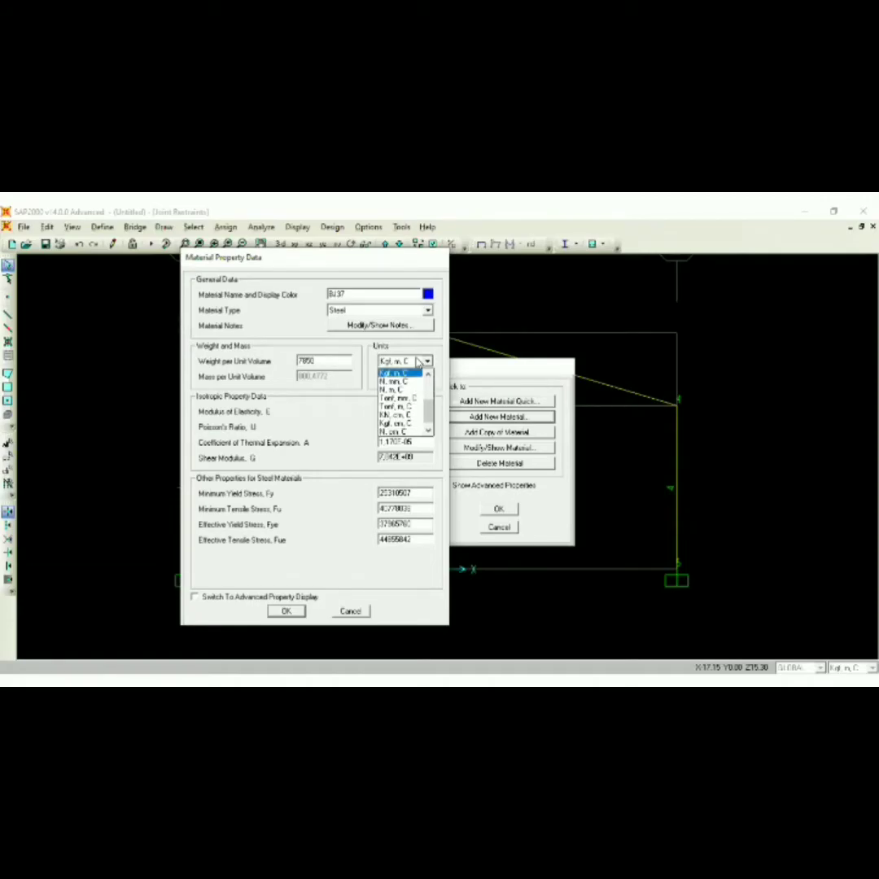
{"action": "left_click", "coordinate": [419, 362]}
{"action": "left_click", "coordinate": [419, 362]}
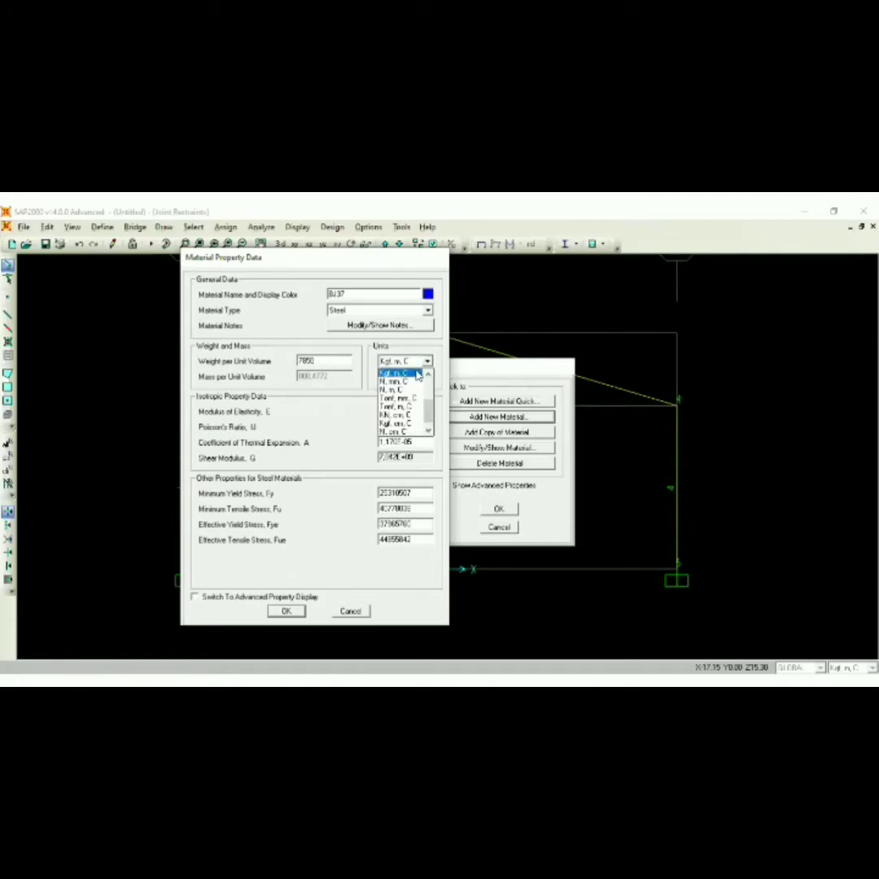
{"action": "left_click", "coordinate": [407, 426]}
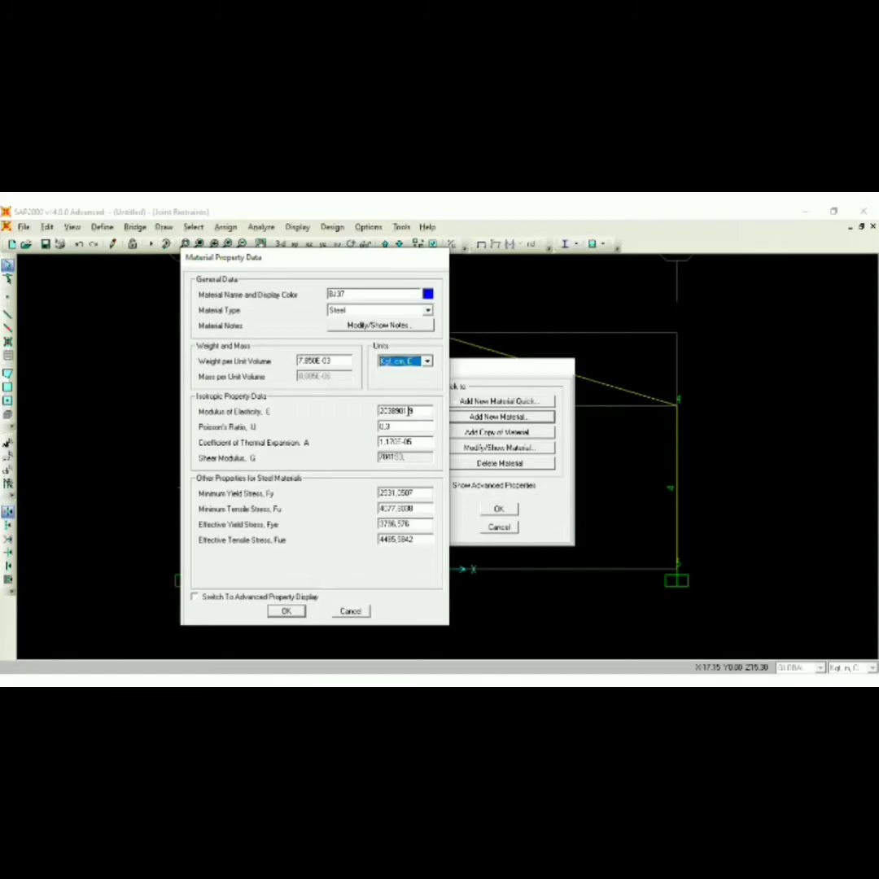
{"action": "double_click", "coordinate": [429, 411]}
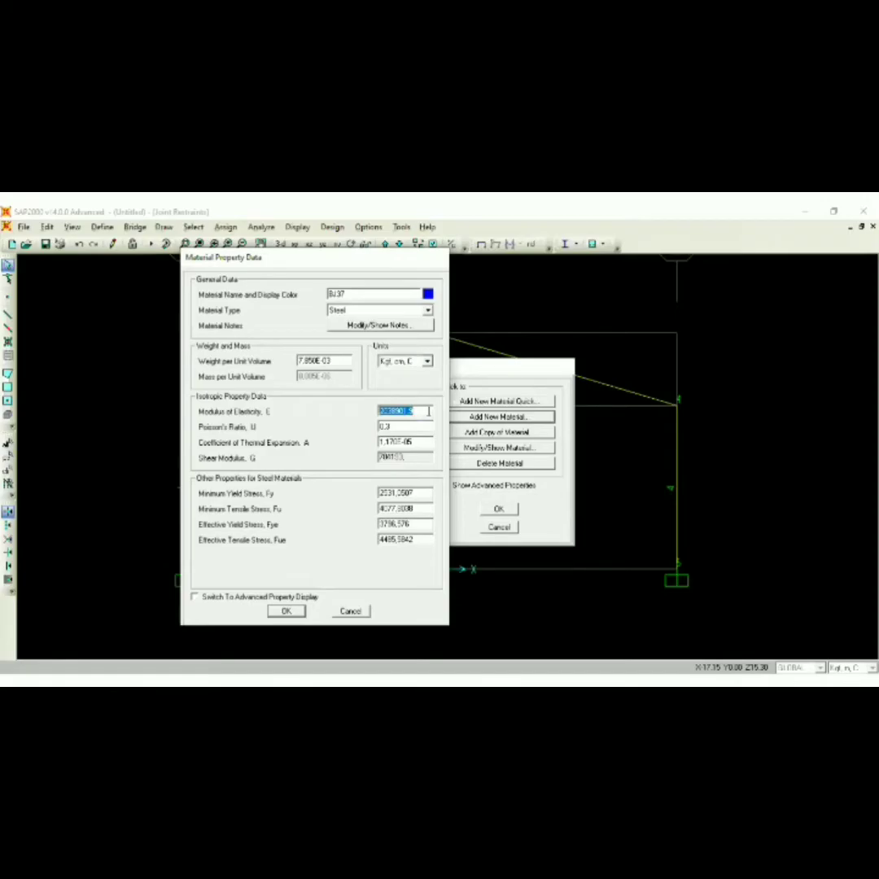
{"action": "type", "text": "2000000"}
- Set BJ37's Fy to 2400, Fu to 3700, Fye to 3600 and Fue to 4070, and save the material definition
{"action": "double_click", "coordinate": [415, 494]}
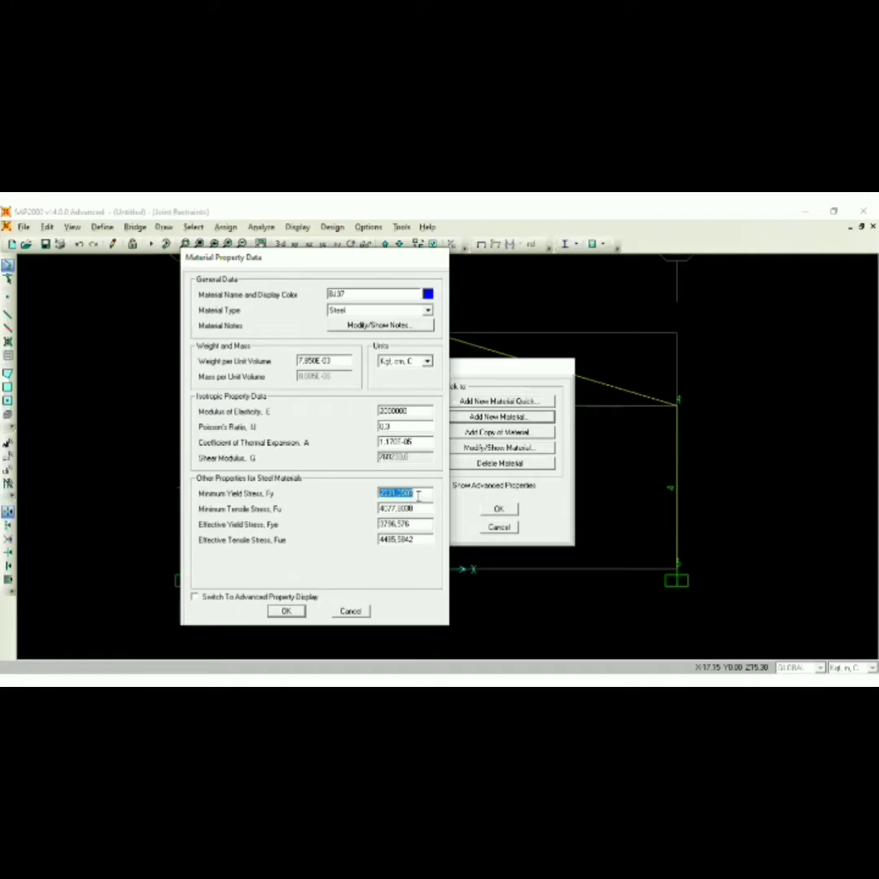
{"action": "type", "text": "2400"}
{"action": "key", "text": "Tab"}
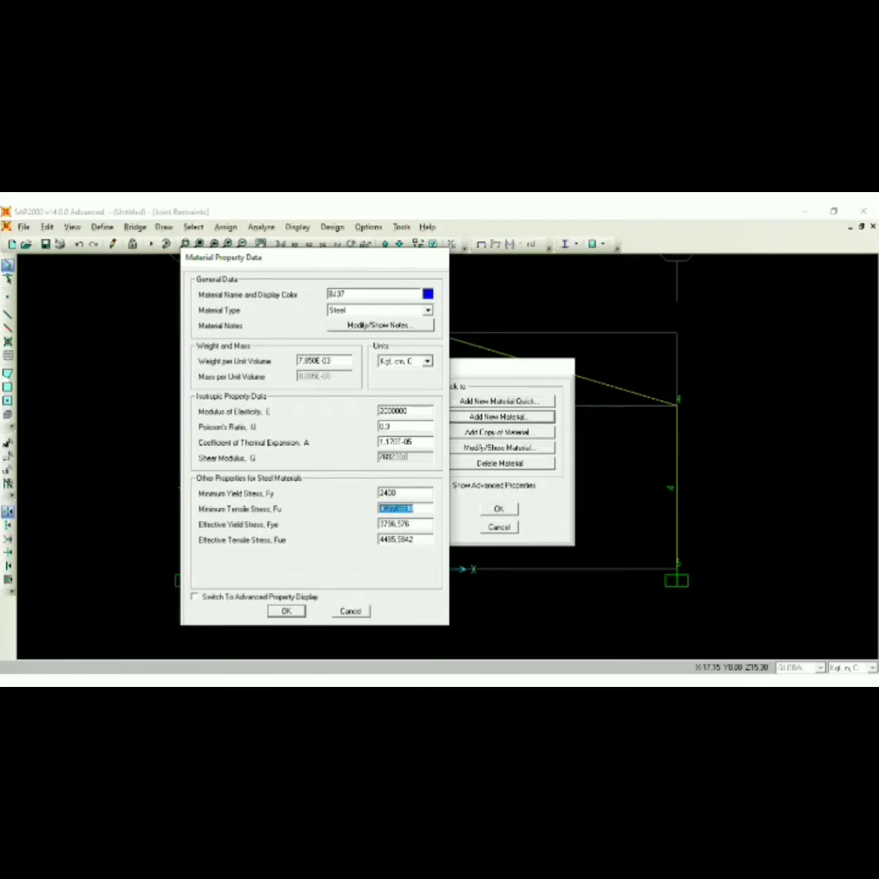
{"action": "type", "text": "3700"}
{"action": "left_click", "coordinate": [348, 294]}
{"action": "double_click", "coordinate": [411, 525]}
{"action": "type", "text": "3600"}
{"action": "double_click", "coordinate": [410, 539]}
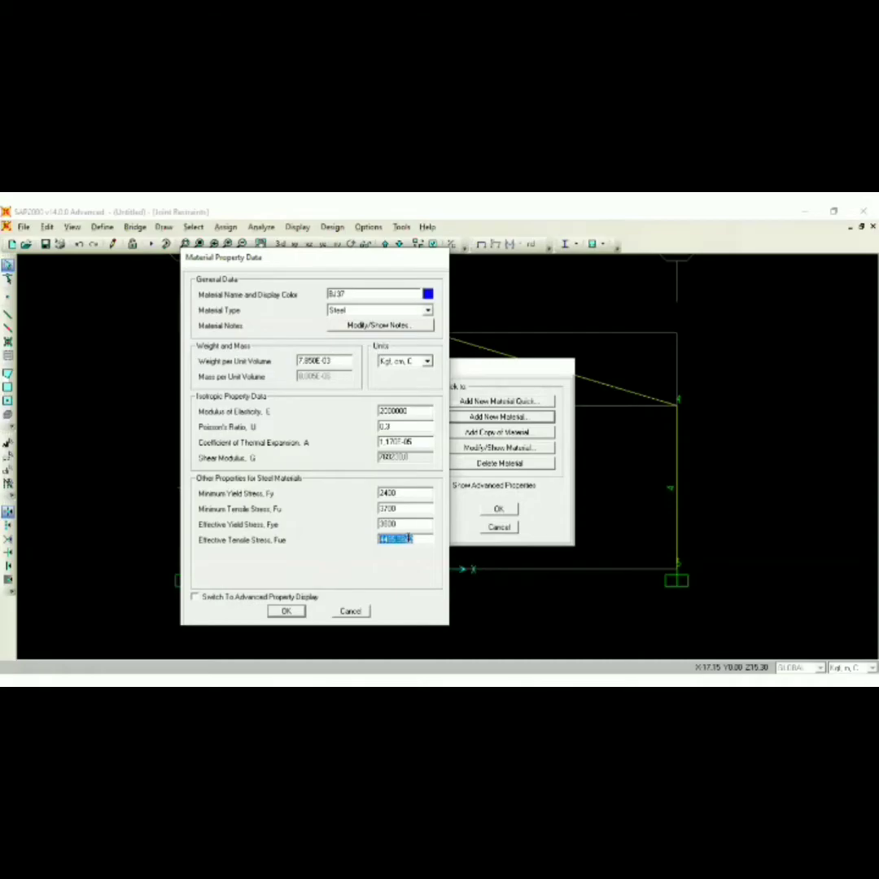
{"action": "type", "text": "4070"}
{"action": "left_click", "coordinate": [286, 610]}
{"action": "left_click", "coordinate": [498, 511]}
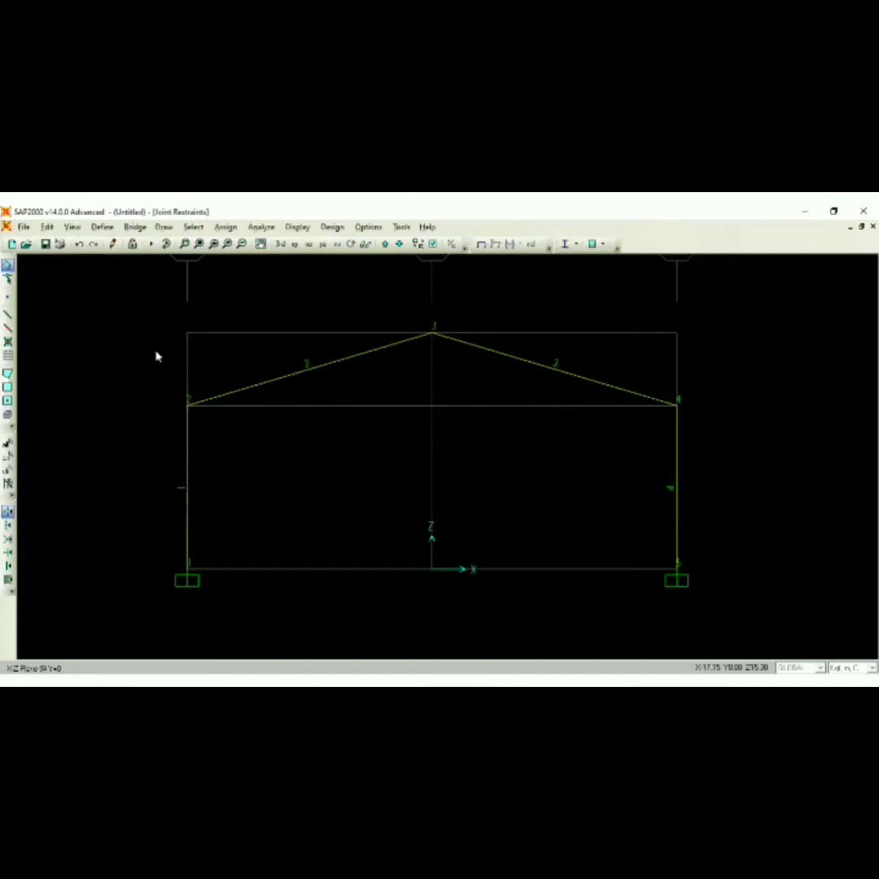
- Add a new steel I/Wide Flange frame section named 400x400x21x21 and set its material to BJ37
{"action": "left_click", "coordinate": [102, 227]}
{"action": "mouse_move", "coordinate": [73, 227]}
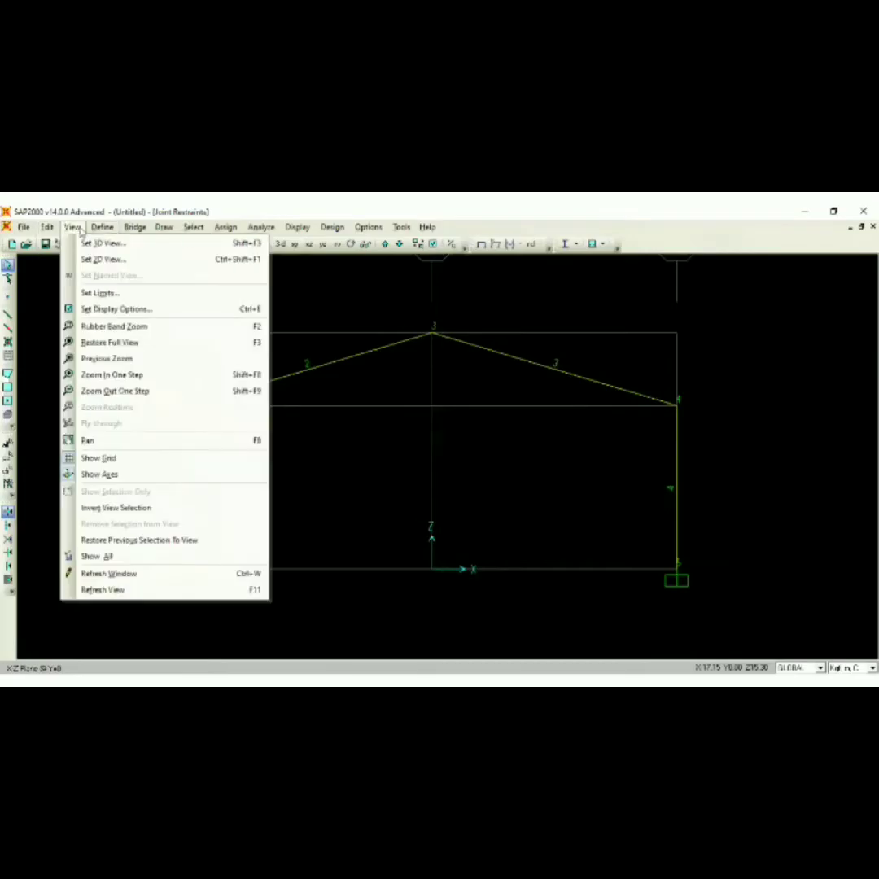
{"action": "mouse_move", "coordinate": [101, 227]}
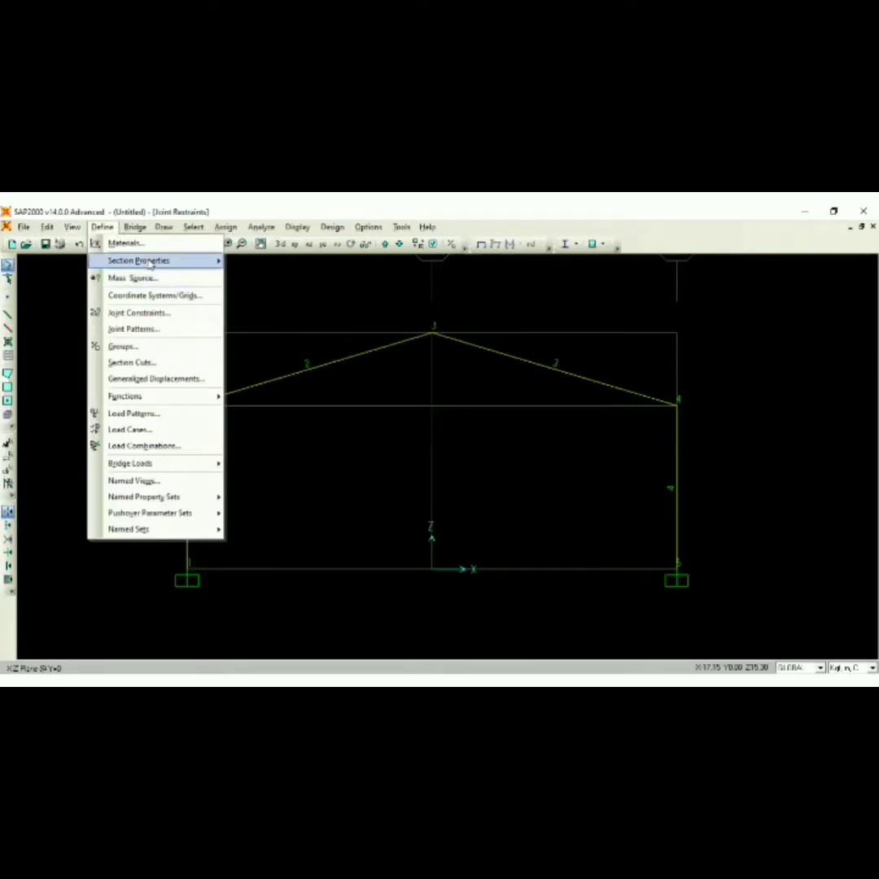
{"action": "left_click", "coordinate": [236, 260]}
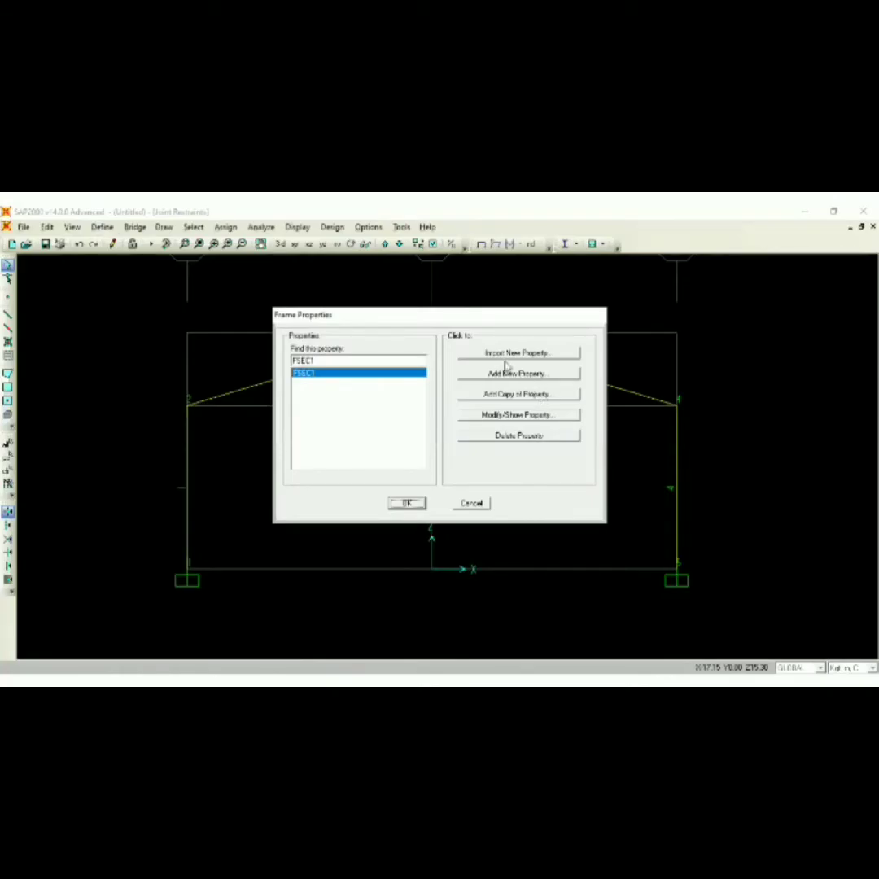
{"action": "left_click", "coordinate": [515, 376]}
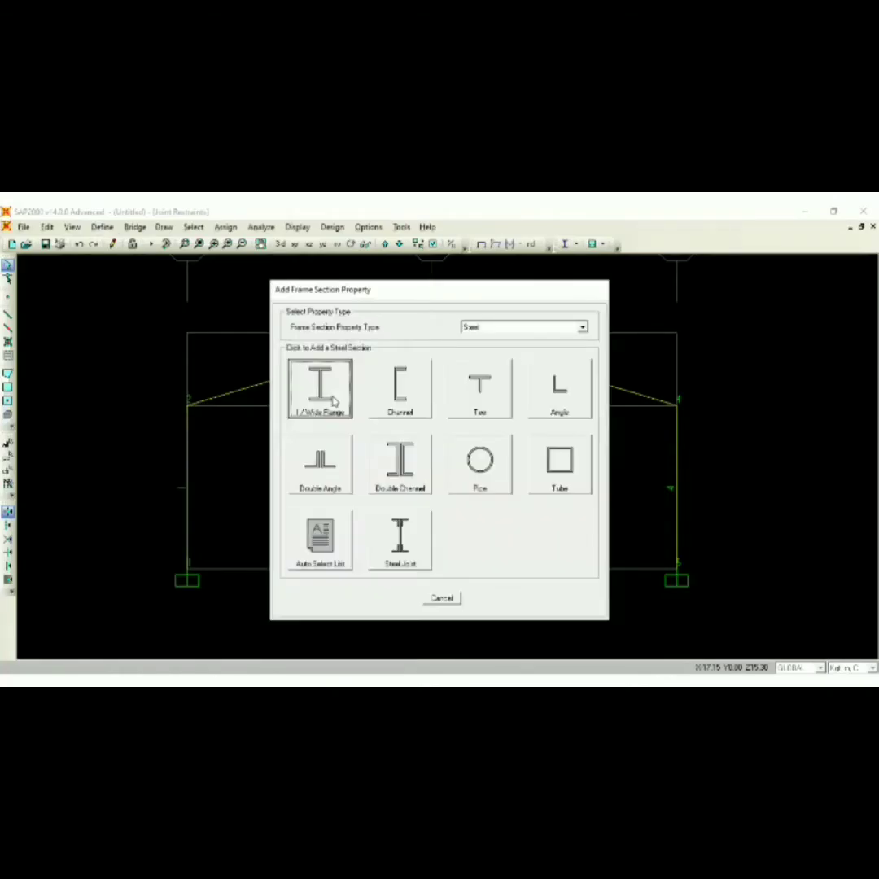
{"action": "left_click", "coordinate": [333, 401]}
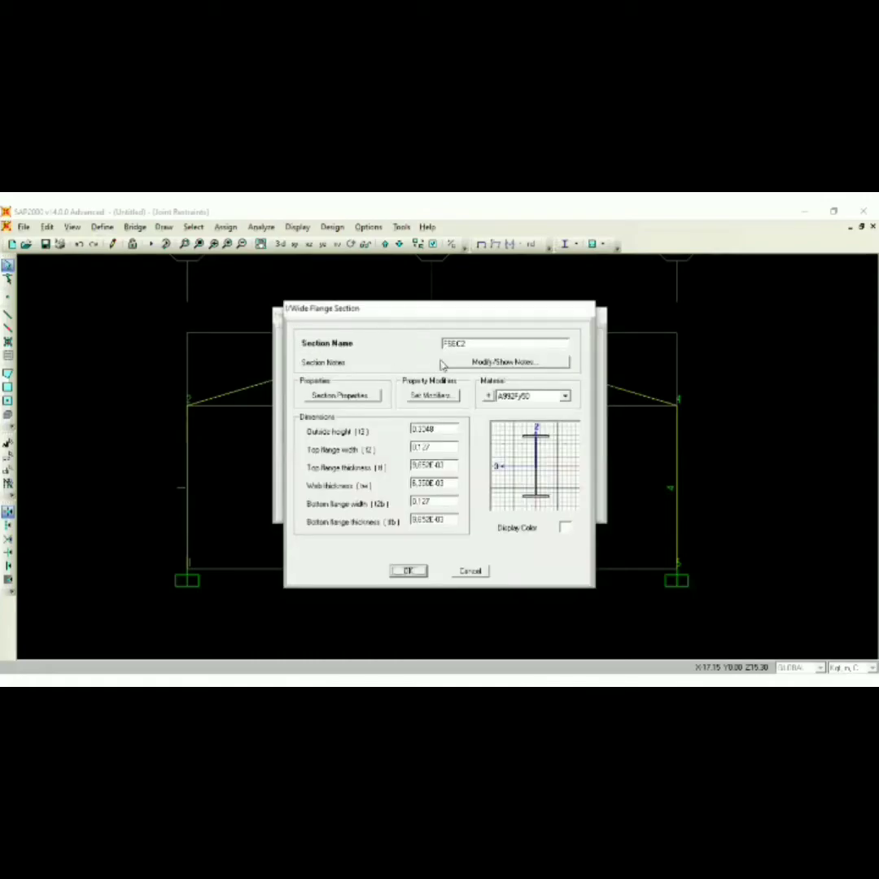
{"action": "left_click", "coordinate": [471, 343]}
{"action": "double_click", "coordinate": [470, 343]}
{"action": "type", "text": "400s"}
{"action": "type", "text": "400x400"}
{"action": "type", "text": "x21"}
{"action": "type", "text": "x21"}
{"action": "left_click", "coordinate": [565, 396]}
{"action": "left_click", "coordinate": [544, 426]}
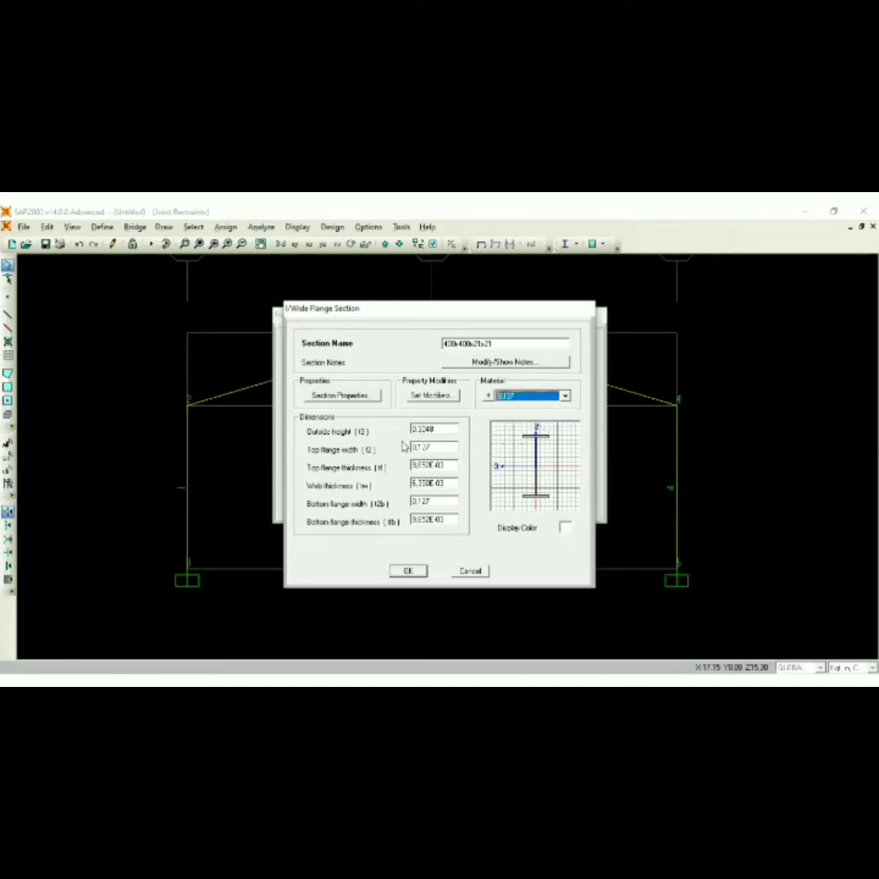
- Set the section's outside height and top flange width to 0.4, and its top flange thickness and web thickness to 0.021
{"action": "double_click", "coordinate": [446, 431]}
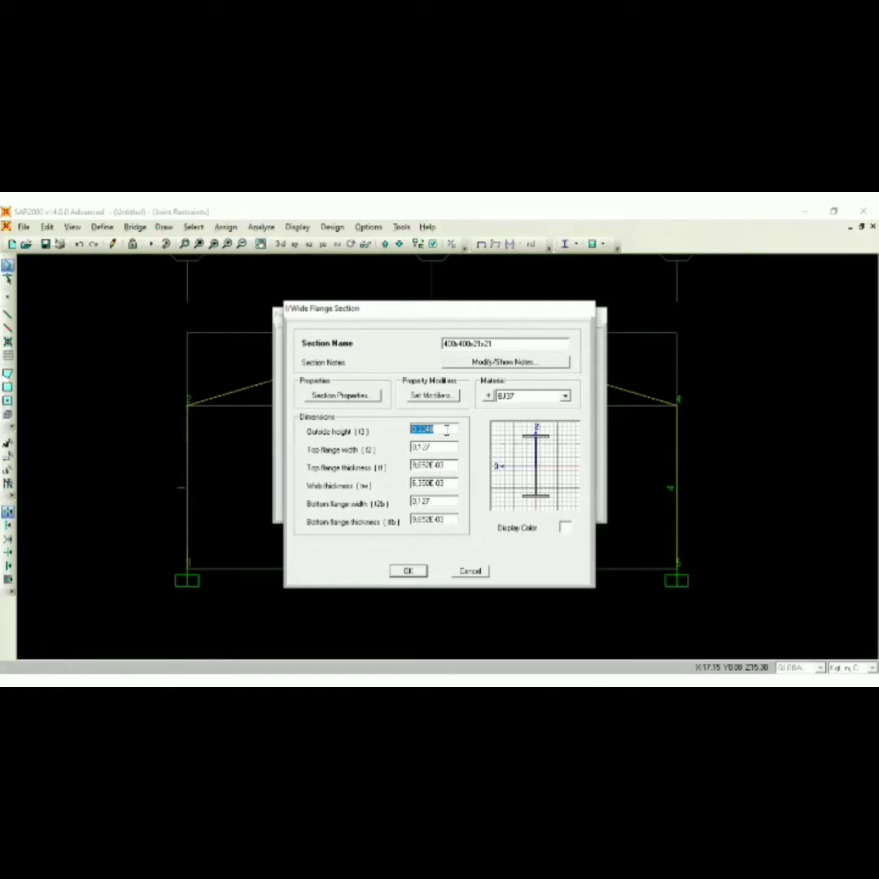
{"action": "type", "text": "0.4"}
{"action": "key", "text": "Tab"}
{"action": "type", "text": "0.4"}
{"action": "key", "text": "Tab"}
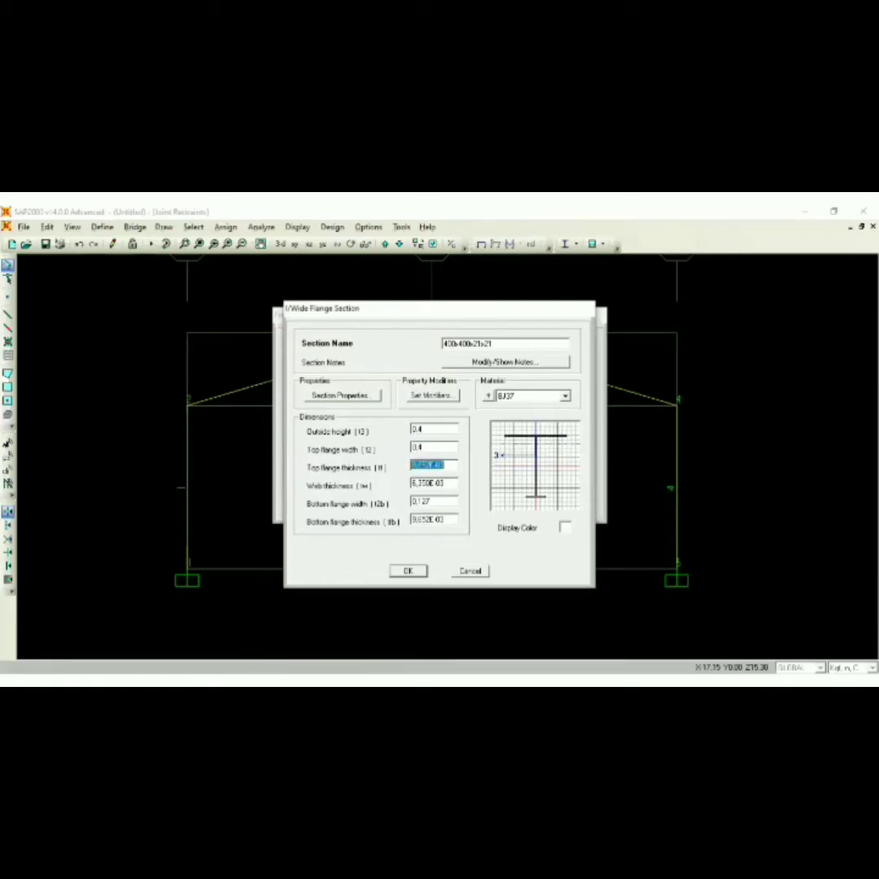
{"action": "type", "text": "0.021"}
{"action": "key", "text": "Tab"}
{"action": "type", "text": "0.021"}
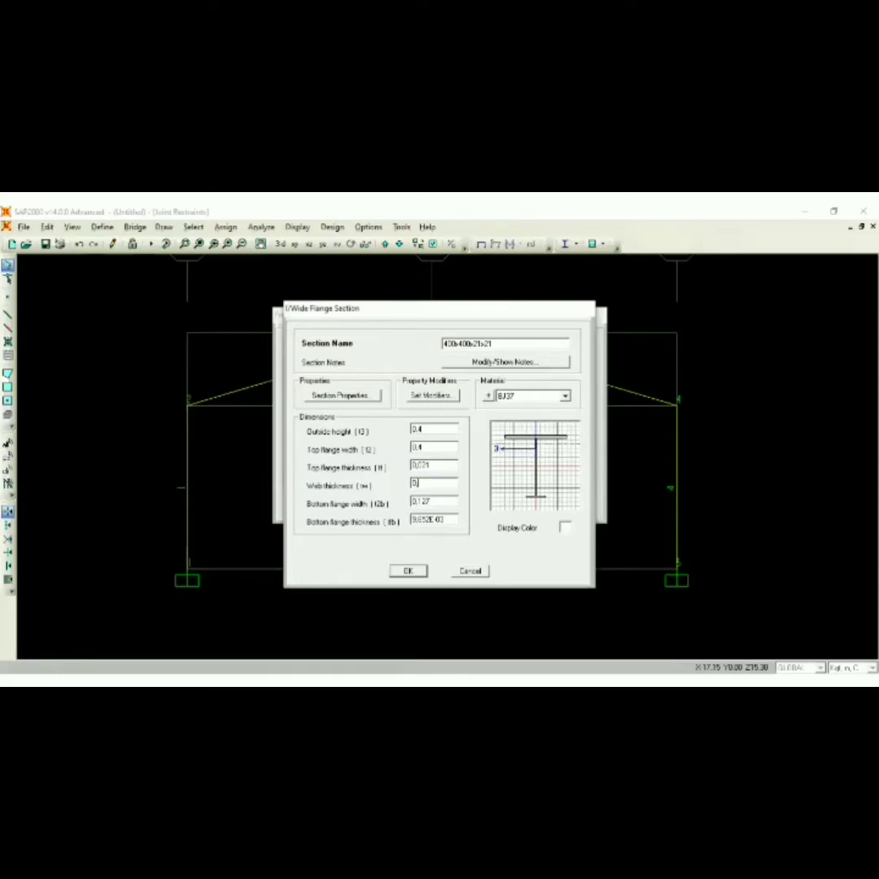
{"action": "key", "text": "Tab"}
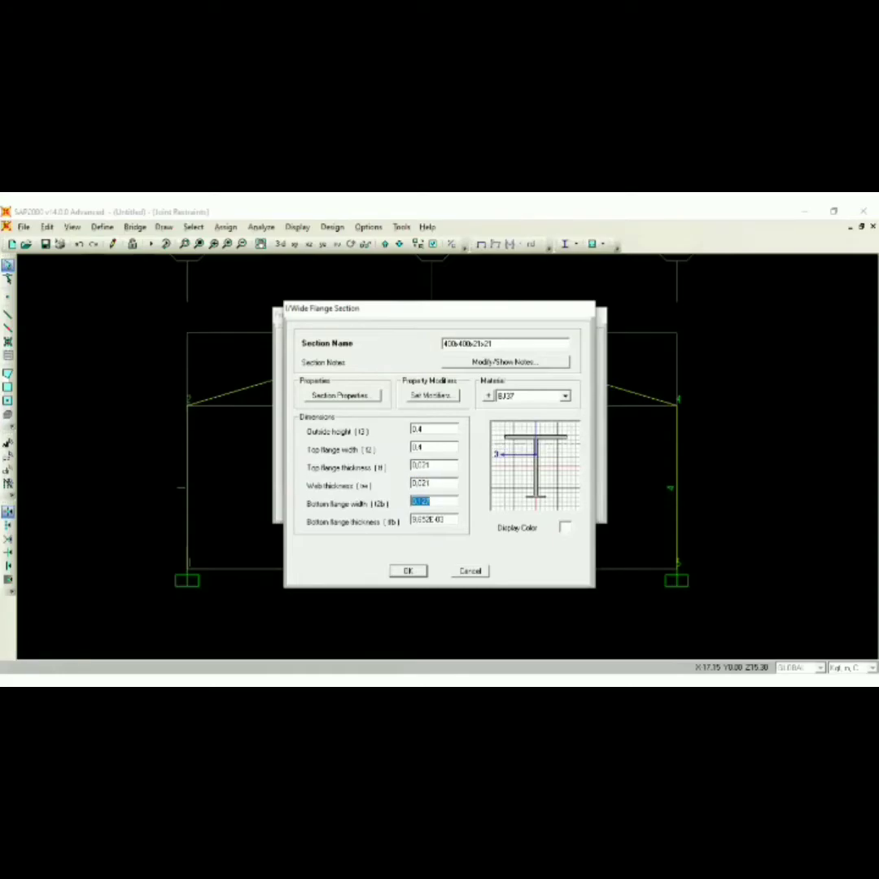
- Set the bottom flange width to 0.4 and thickness to 0.021, and save the frame section definition
{"action": "type", "text": "0"}
{"action": "type", "text": ".4"}
{"action": "key", "text": "Tab"}
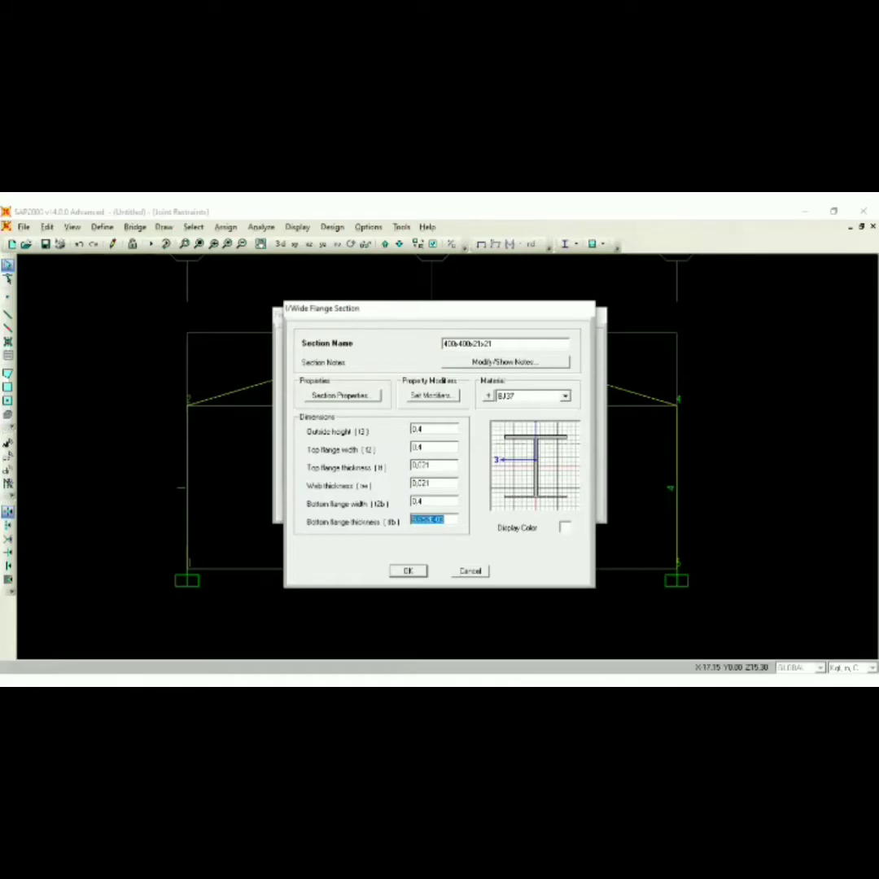
{"action": "type", "text": "0.021"}
{"action": "double_click", "coordinate": [441, 484]}
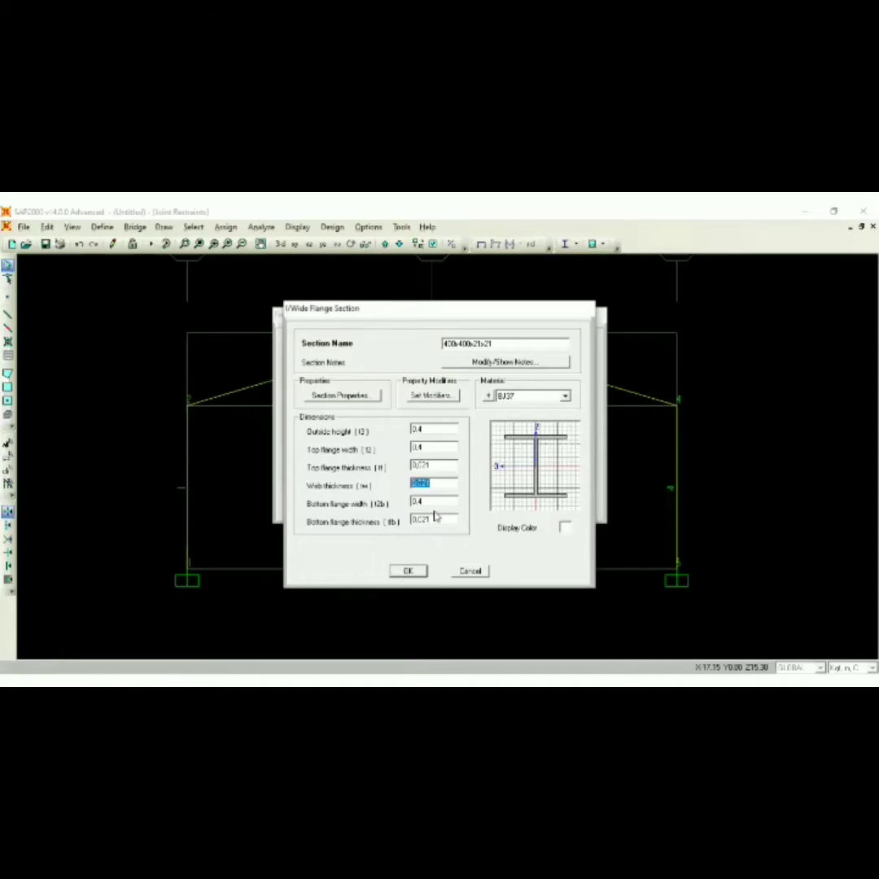
{"action": "left_click", "coordinate": [406, 571]}
{"action": "left_click", "coordinate": [407, 504]}
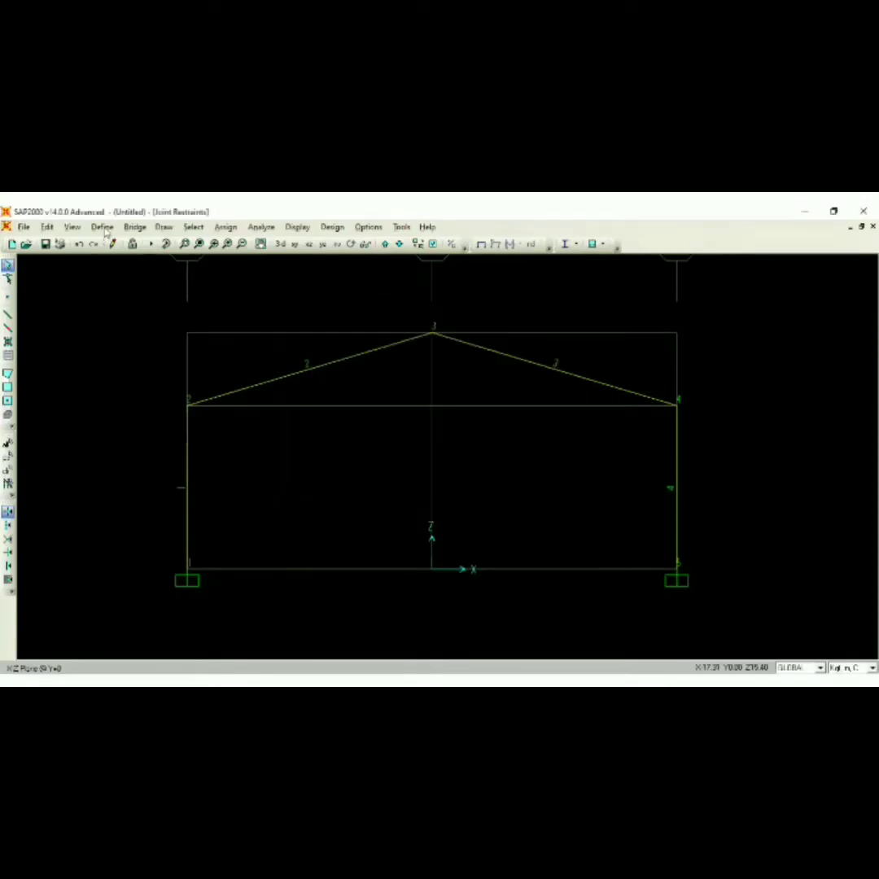
- Add a load pattern named MATI of type DEAD with a self weight multiplier of 1
{"action": "left_click", "coordinate": [102, 227]}
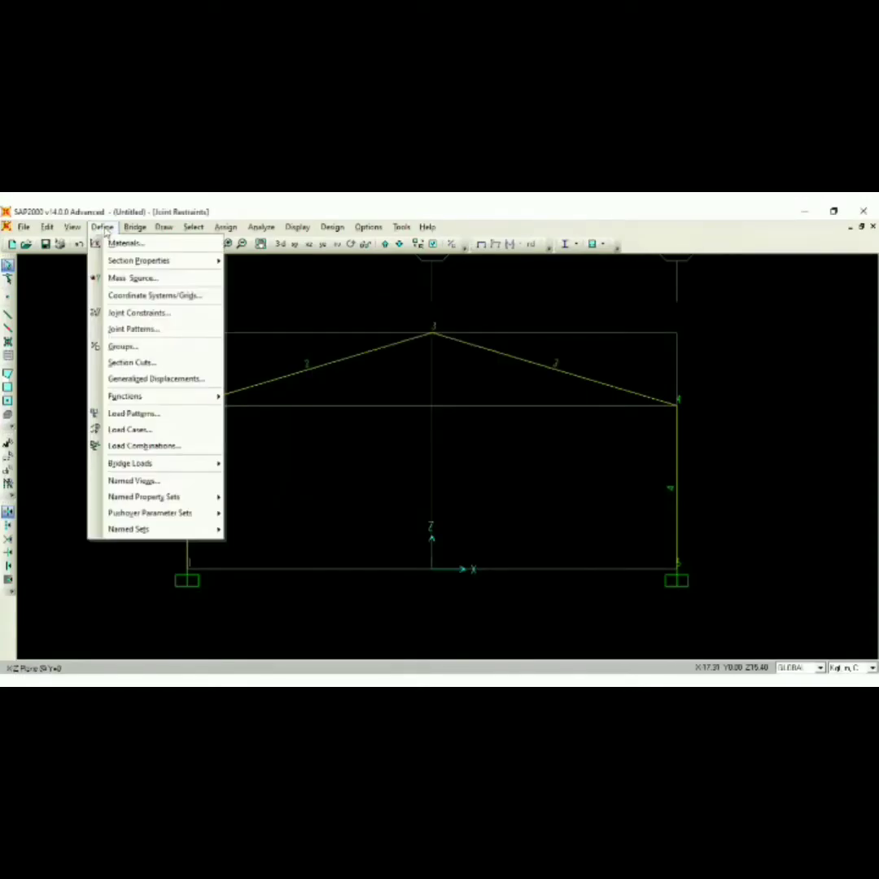
{"action": "left_click", "coordinate": [144, 417]}
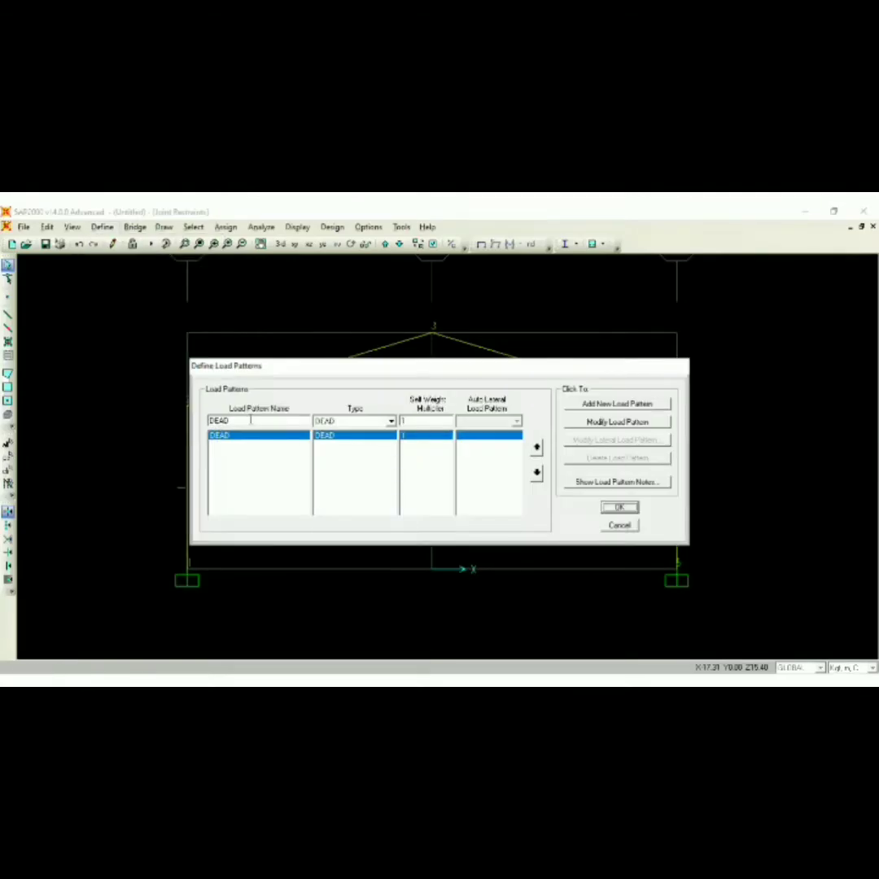
{"action": "type", "text": "MATI"}
{"action": "left_click", "coordinate": [627, 404]}
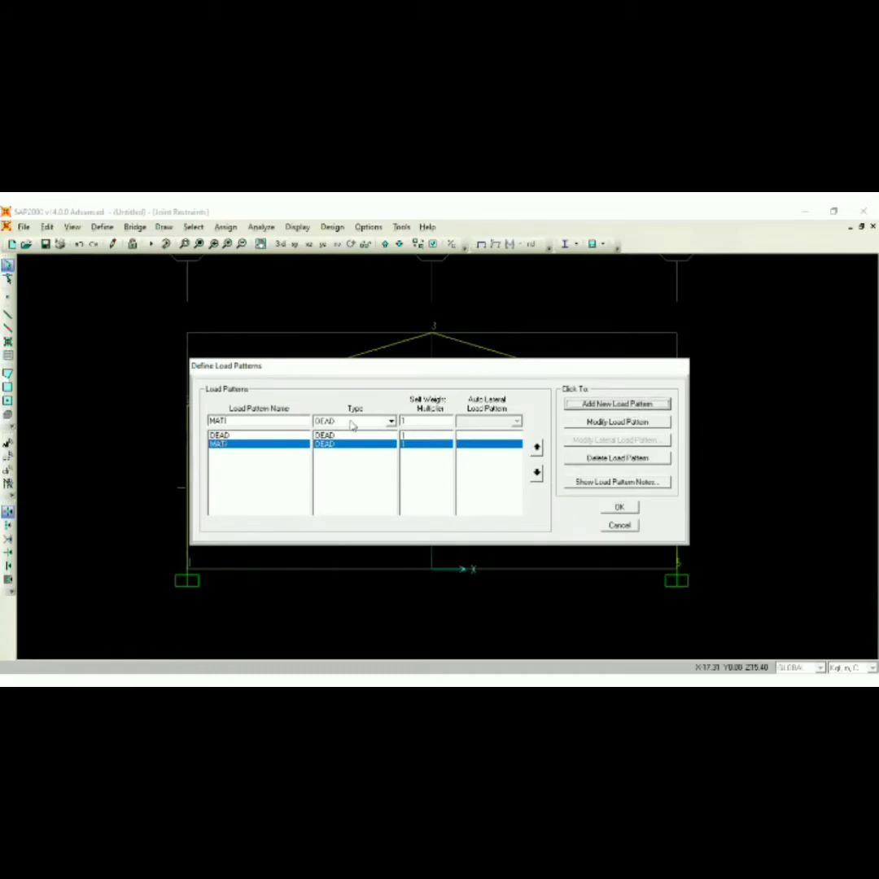
- Add a load pattern named HIDUP of type LIVE with a self weight multiplier of 0
{"action": "left_click", "coordinate": [390, 421]}
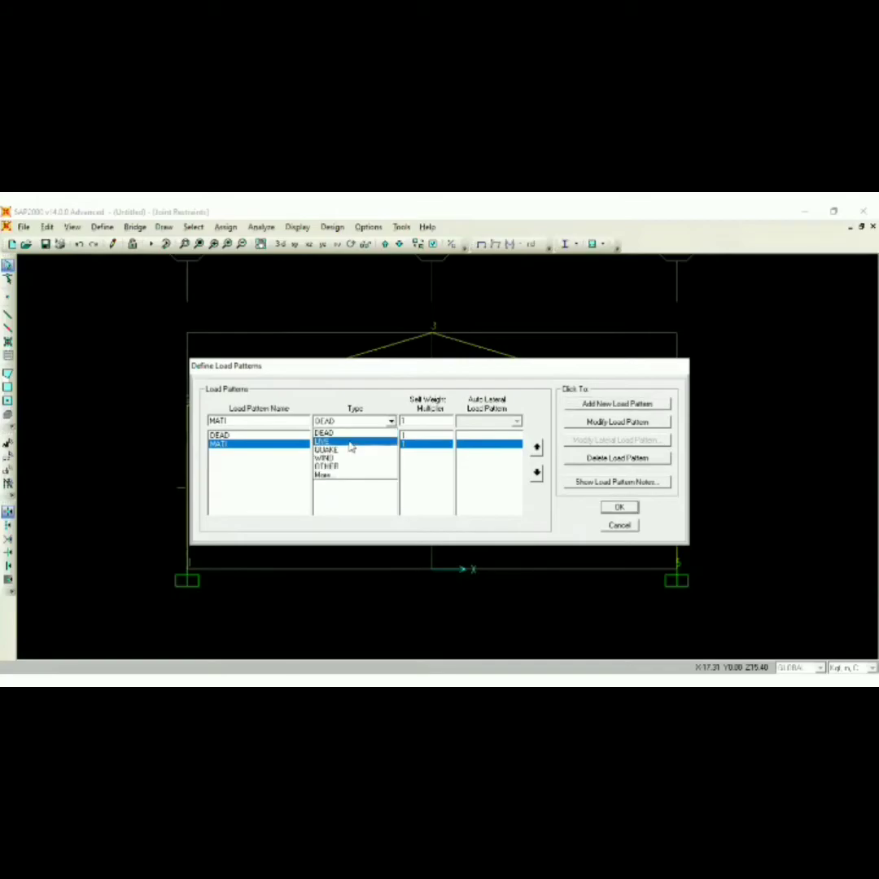
{"action": "left_click", "coordinate": [352, 446]}
{"action": "double_click", "coordinate": [238, 422]}
{"action": "type", "text": "HIDUP"}
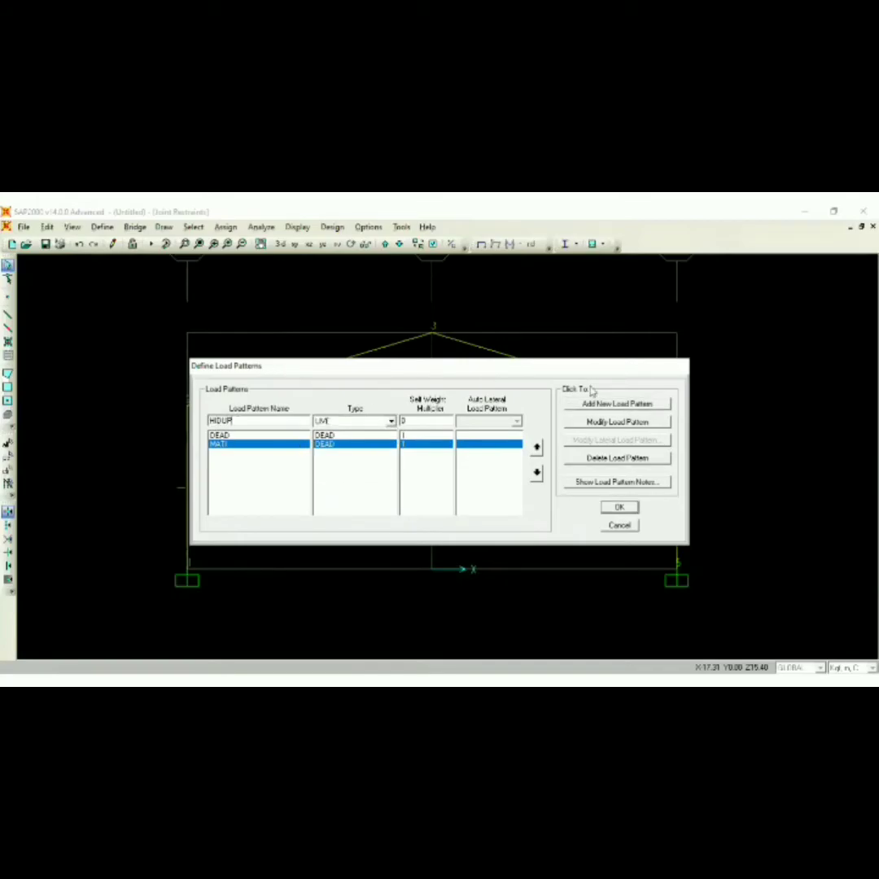
{"action": "left_click", "coordinate": [617, 404]}
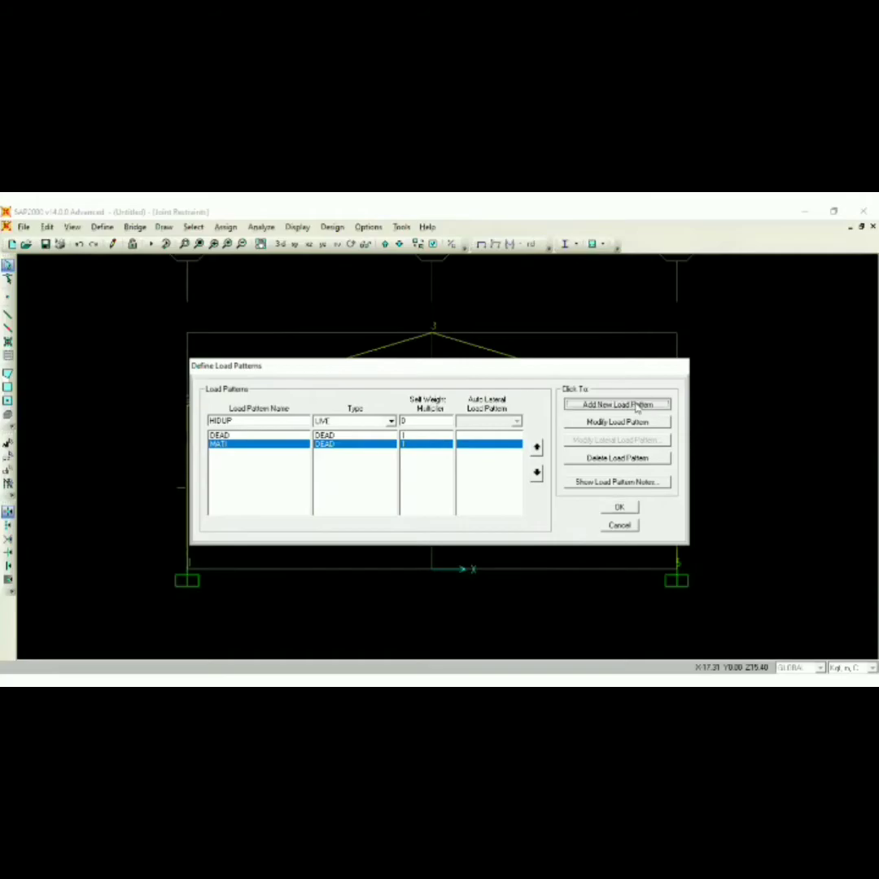
- Add a load pattern named ANGIN of type WIND and save the load pattern definitions
{"action": "left_click", "coordinate": [354, 421]}
{"action": "left_click", "coordinate": [343, 458]}
{"action": "left_click", "coordinate": [264, 419]}
{"action": "type", "text": "ANGIN"}
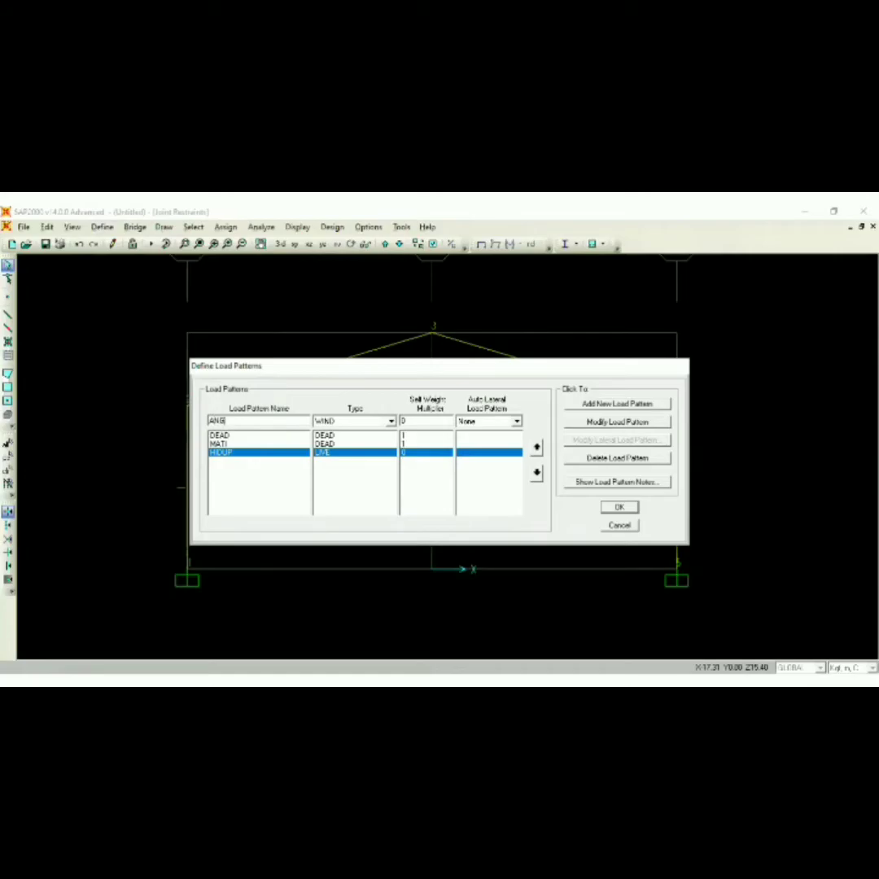
{"action": "left_click", "coordinate": [617, 404]}
{"action": "left_click", "coordinate": [618, 507]}
{"action": "left_click", "coordinate": [101, 227]}
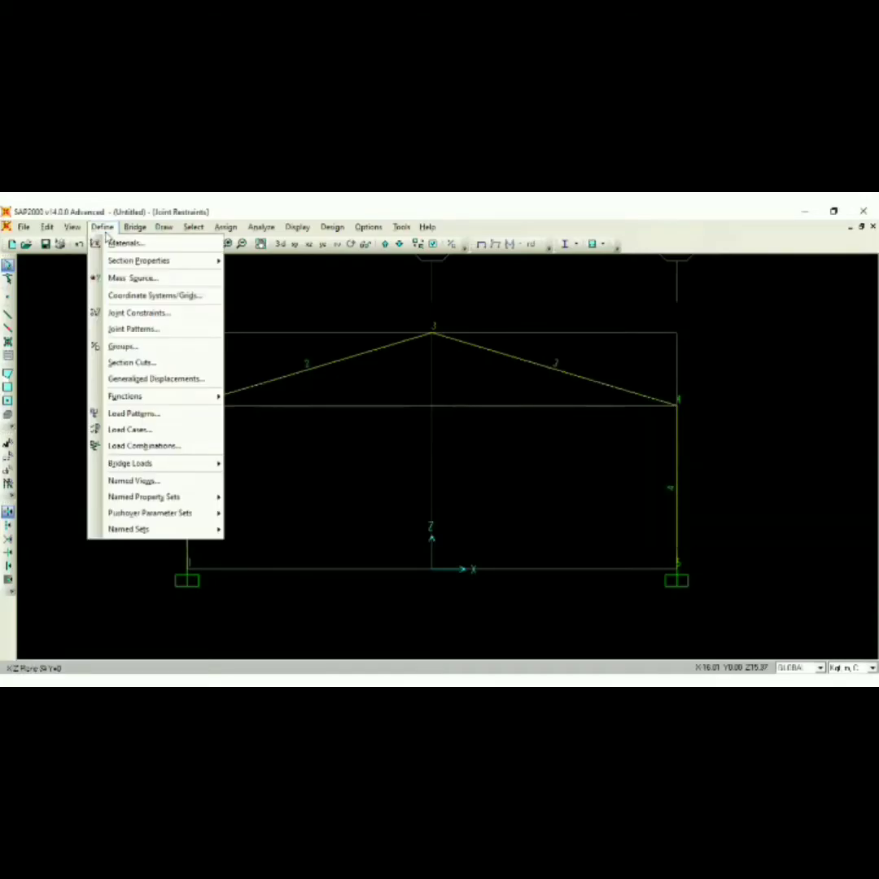
{"action": "left_click", "coordinate": [164, 450]}
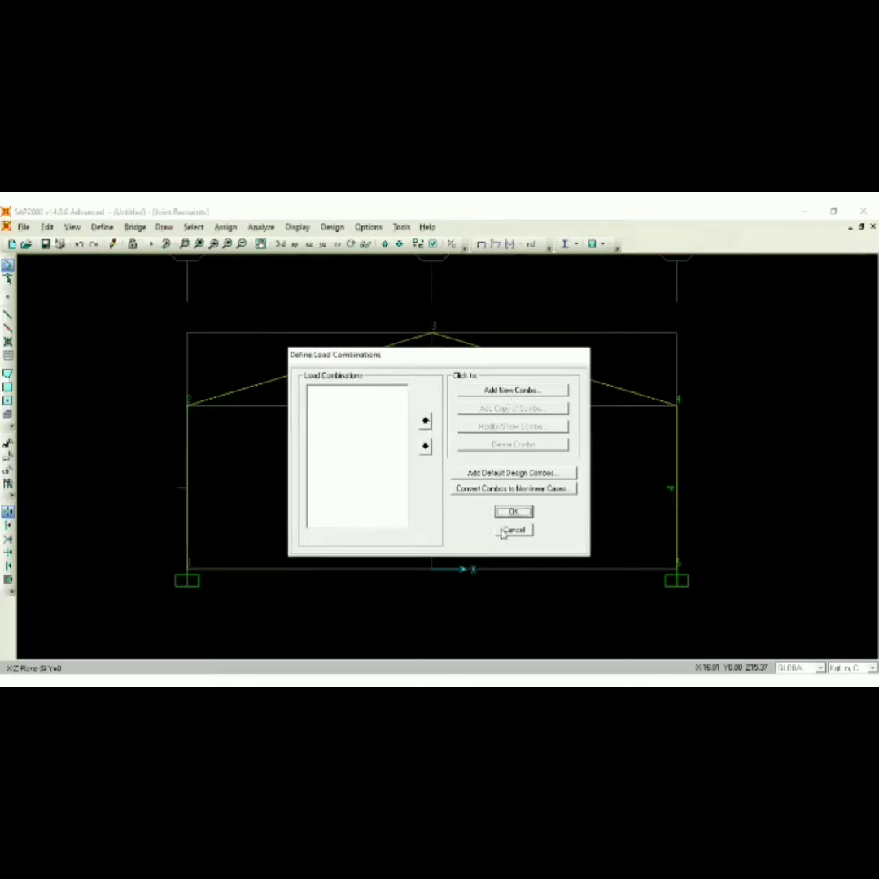
{"action": "left_click", "coordinate": [513, 530]}
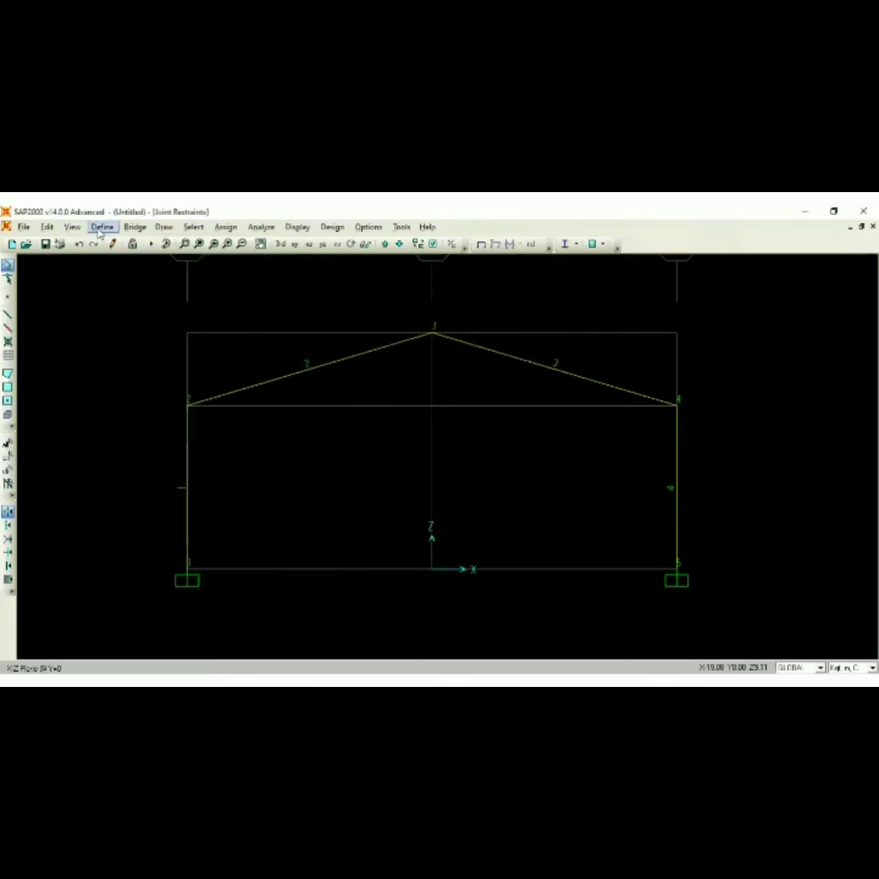
- Create the linear-add load combination COMB1 and add the MATI load case with a scale factor of 1.2
{"action": "left_click", "coordinate": [101, 228]}
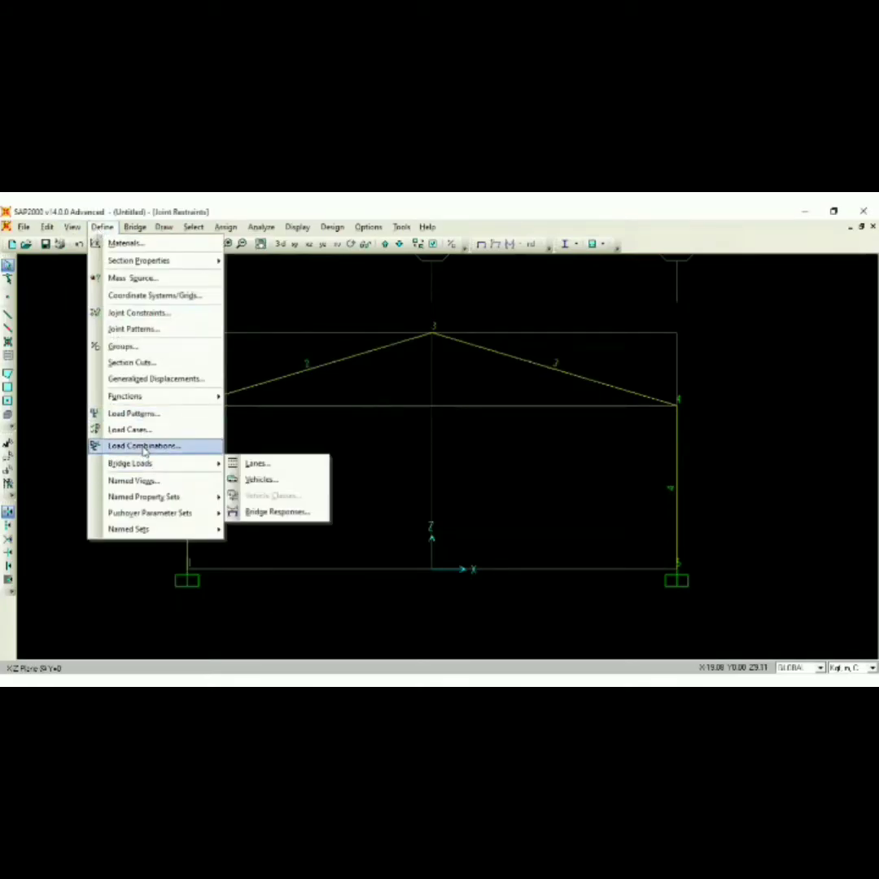
{"action": "key", "text": "Return"}
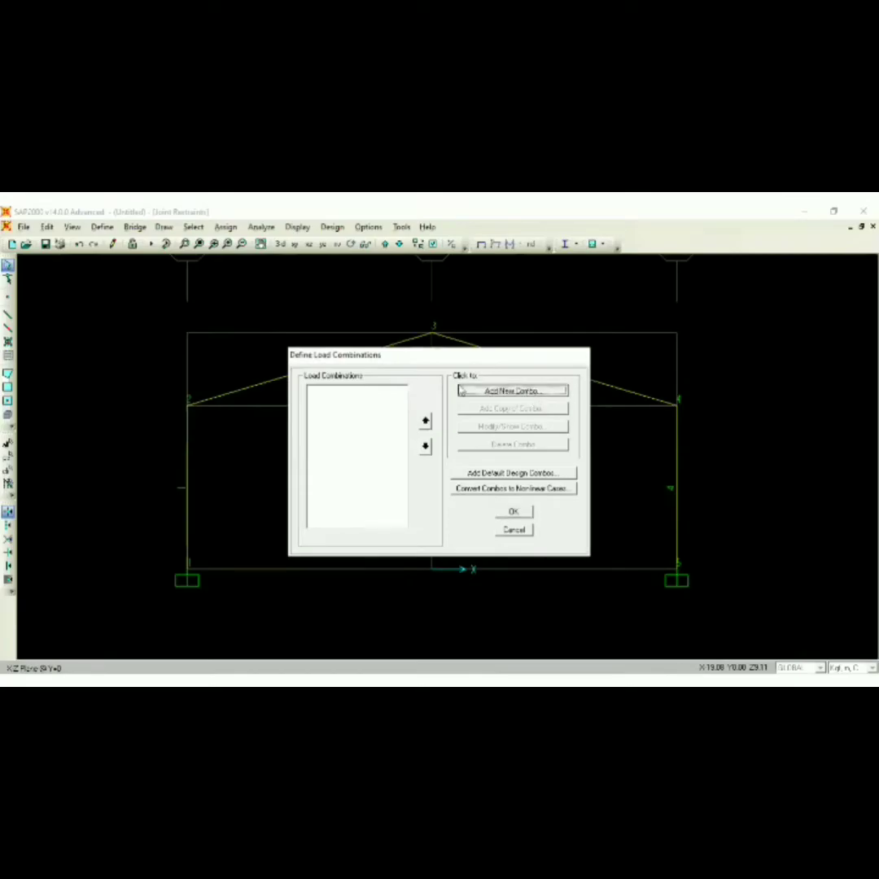
{"action": "left_click", "coordinate": [515, 384]}
{"action": "left_click", "coordinate": [345, 482]}
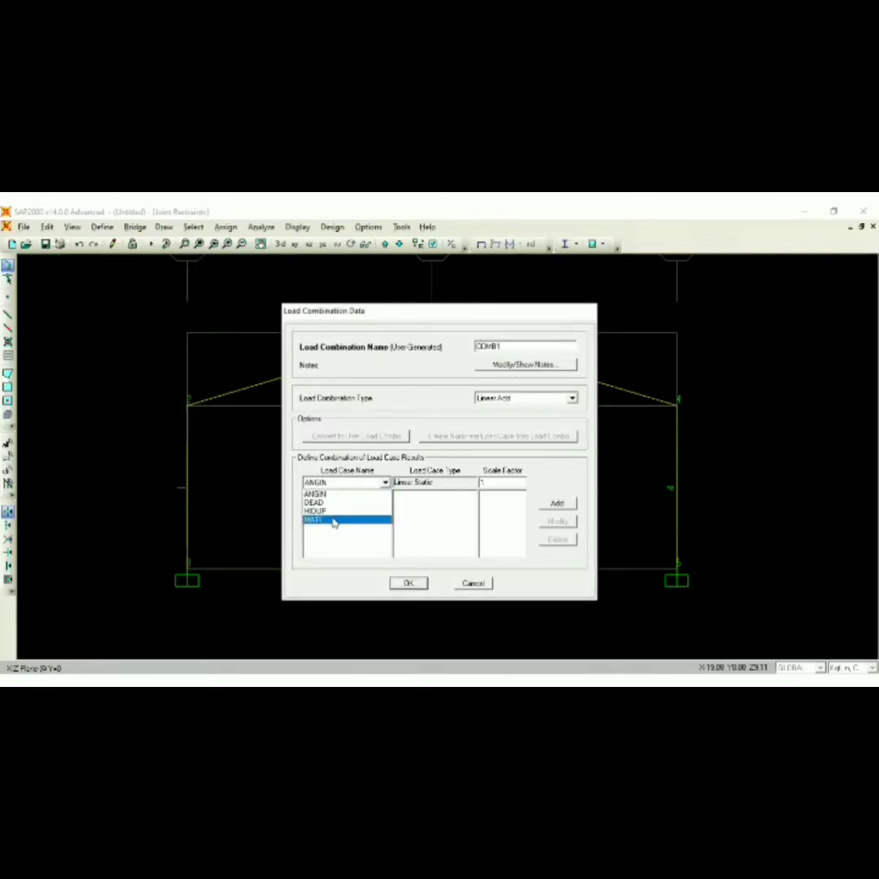
{"action": "left_click", "coordinate": [333, 521]}
{"action": "double_click", "coordinate": [506, 482]}
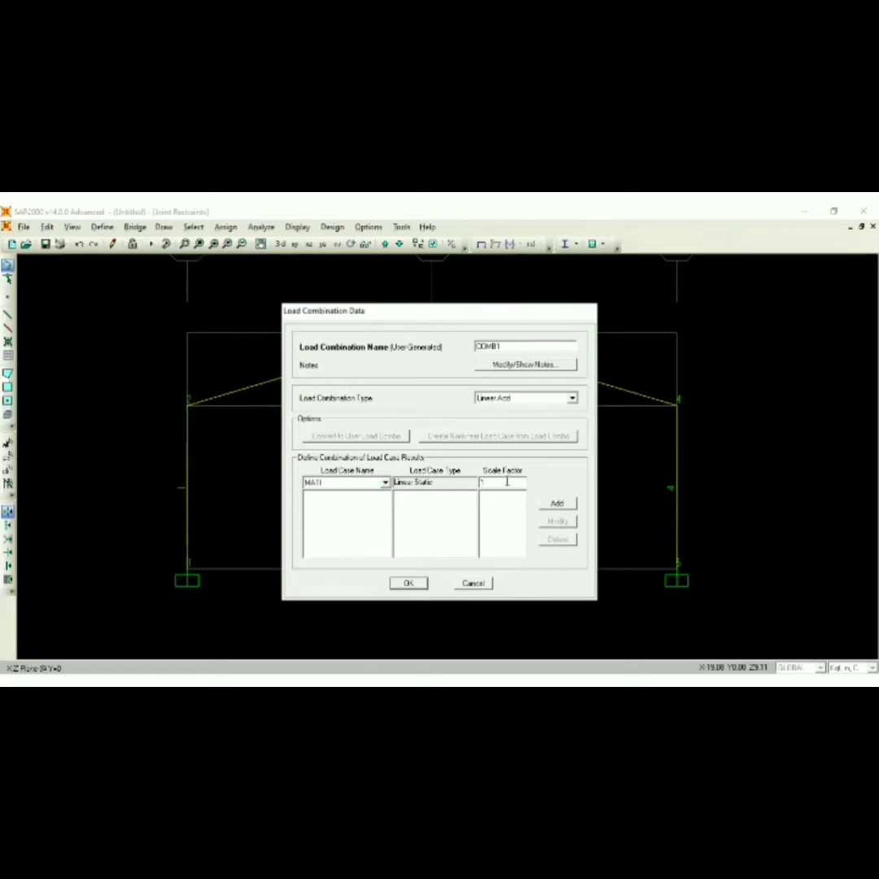
{"action": "type", "text": ".2"}
{"action": "left_click", "coordinate": [556, 503]}
- Add the HIDUP load case to COMB1 with a scale factor of 1.6 and save the combination
{"action": "left_click", "coordinate": [348, 486]}
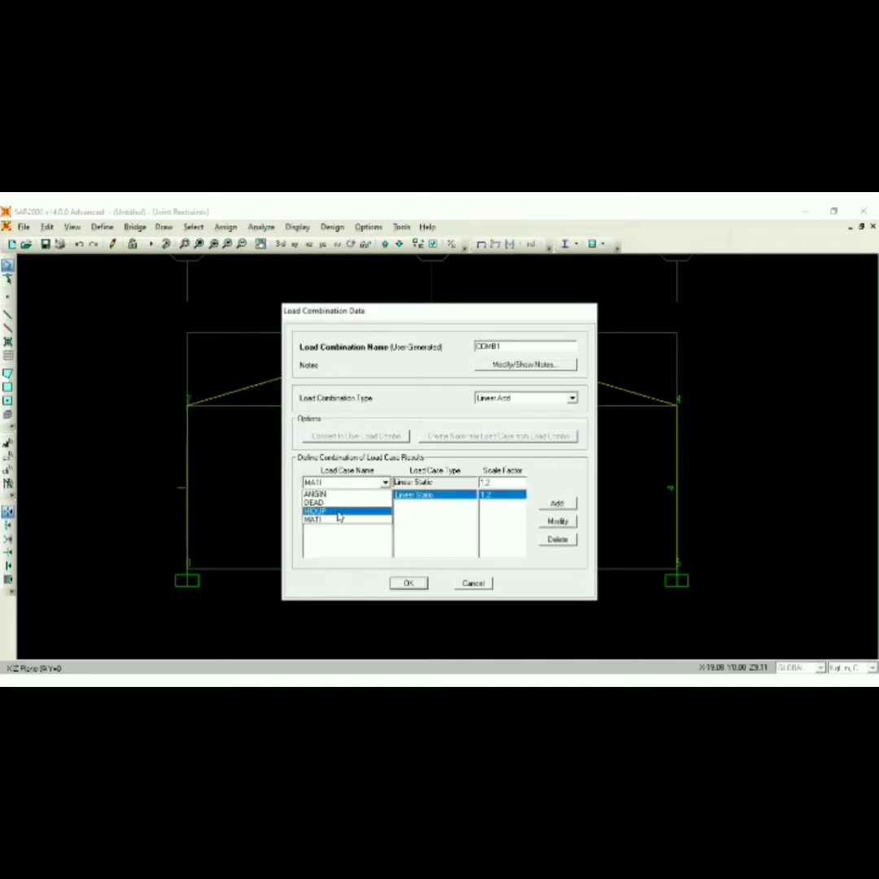
{"action": "left_click", "coordinate": [334, 502]}
{"action": "double_click", "coordinate": [511, 483]}
{"action": "type", "text": "1"}
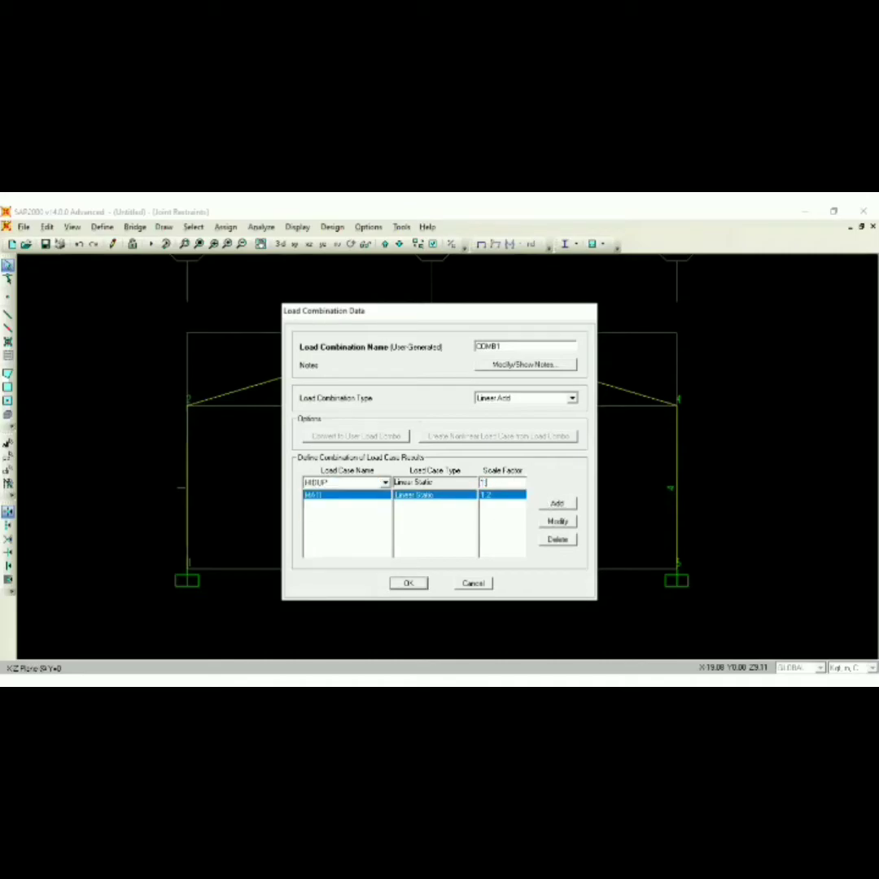
{"action": "type", "text": ".6"}
{"action": "left_click", "coordinate": [556, 503]}
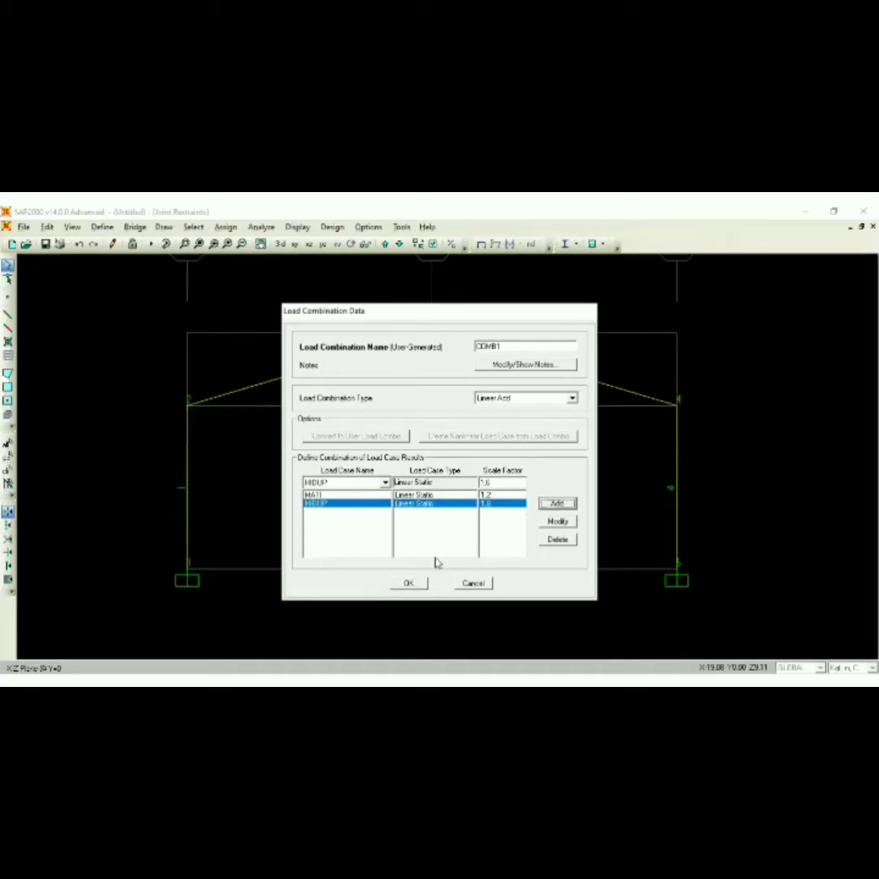
{"action": "left_click", "coordinate": [409, 583]}
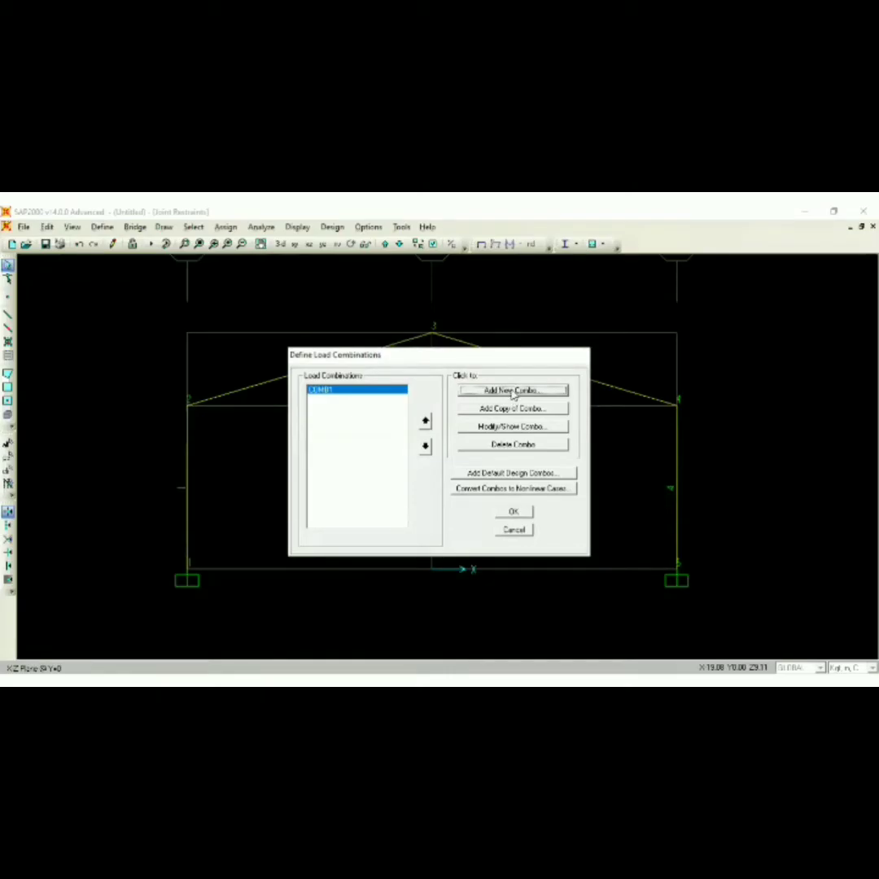
- Create the linear-add load combination COMB2 and add the MATI load case with a scale factor of 1.2
{"action": "left_click", "coordinate": [513, 392]}
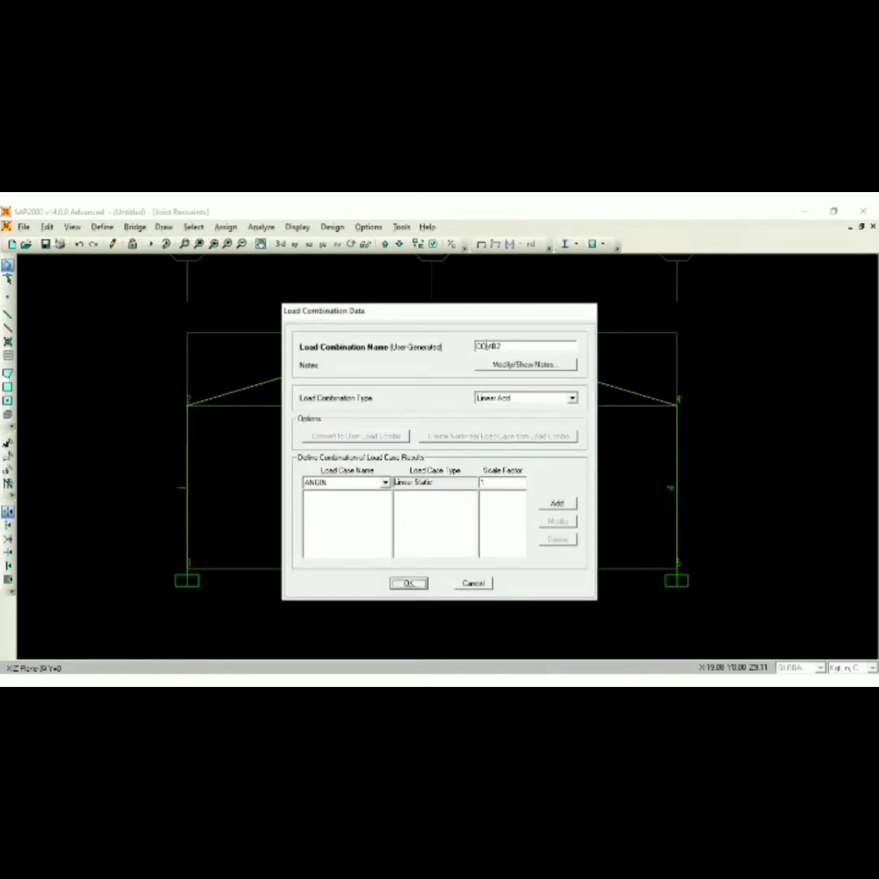
{"action": "left_click", "coordinate": [358, 484]}
{"action": "left_click", "coordinate": [338, 528]}
{"action": "double_click", "coordinate": [507, 481]}
{"action": "type", "text": ".2"}
{"action": "left_click", "coordinate": [556, 503]}
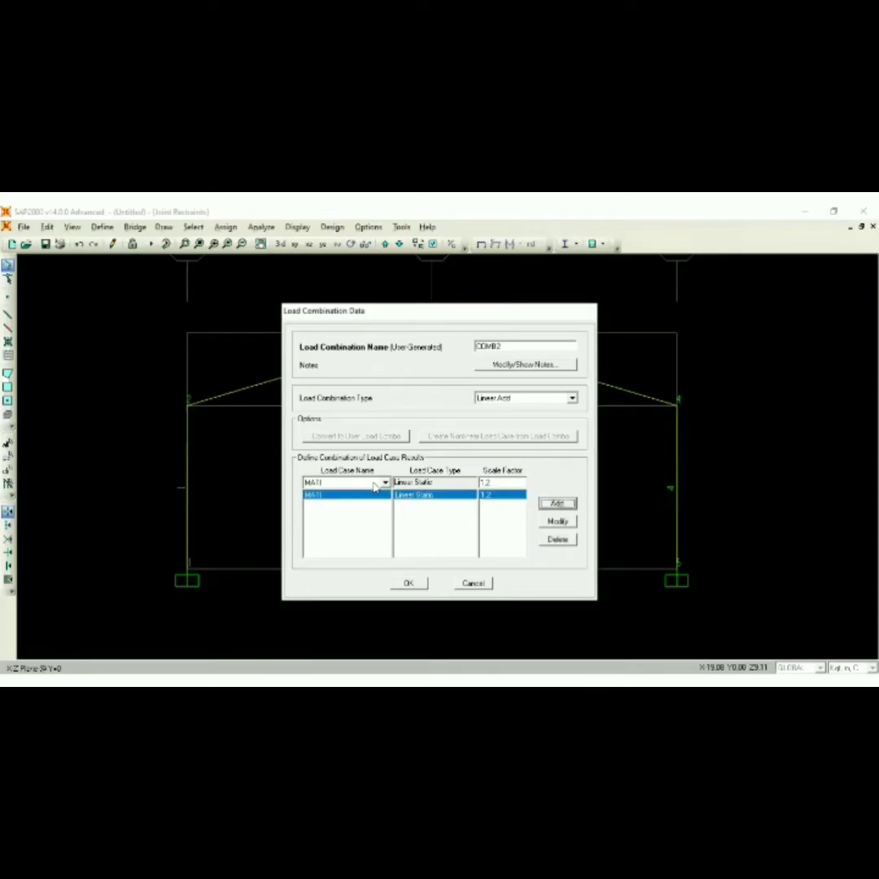
- Add the HIDUP load case to COMB2 with a scale factor of 0.5
{"action": "left_click", "coordinate": [384, 483]}
{"action": "left_click", "coordinate": [368, 515]}
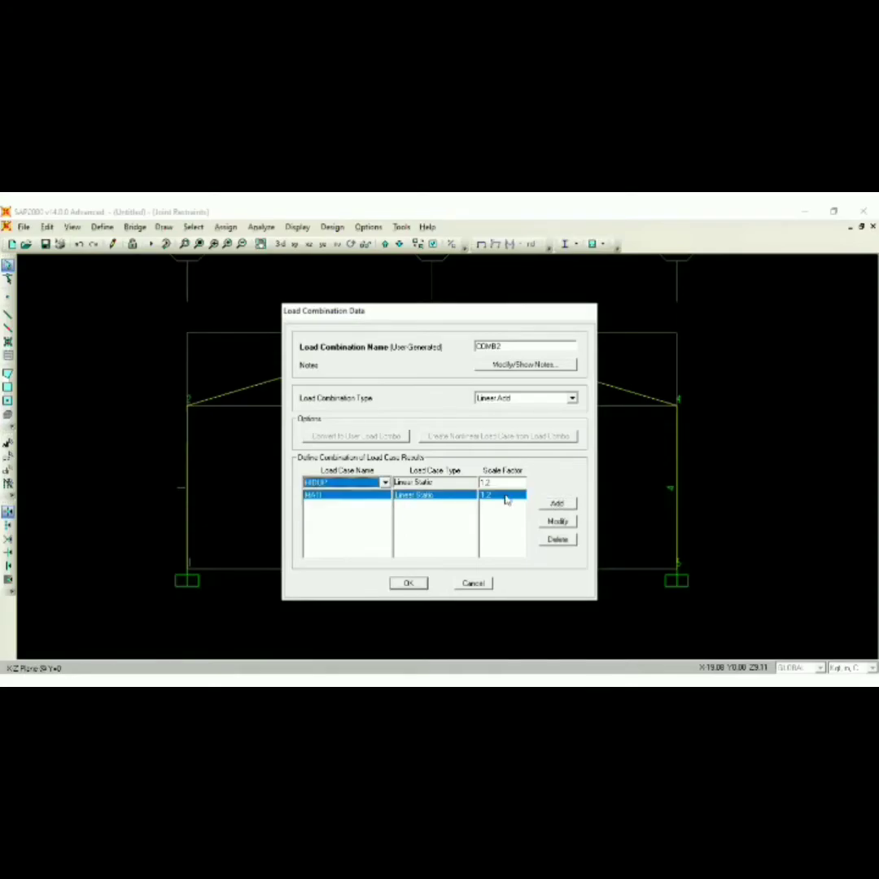
{"action": "double_click", "coordinate": [512, 483]}
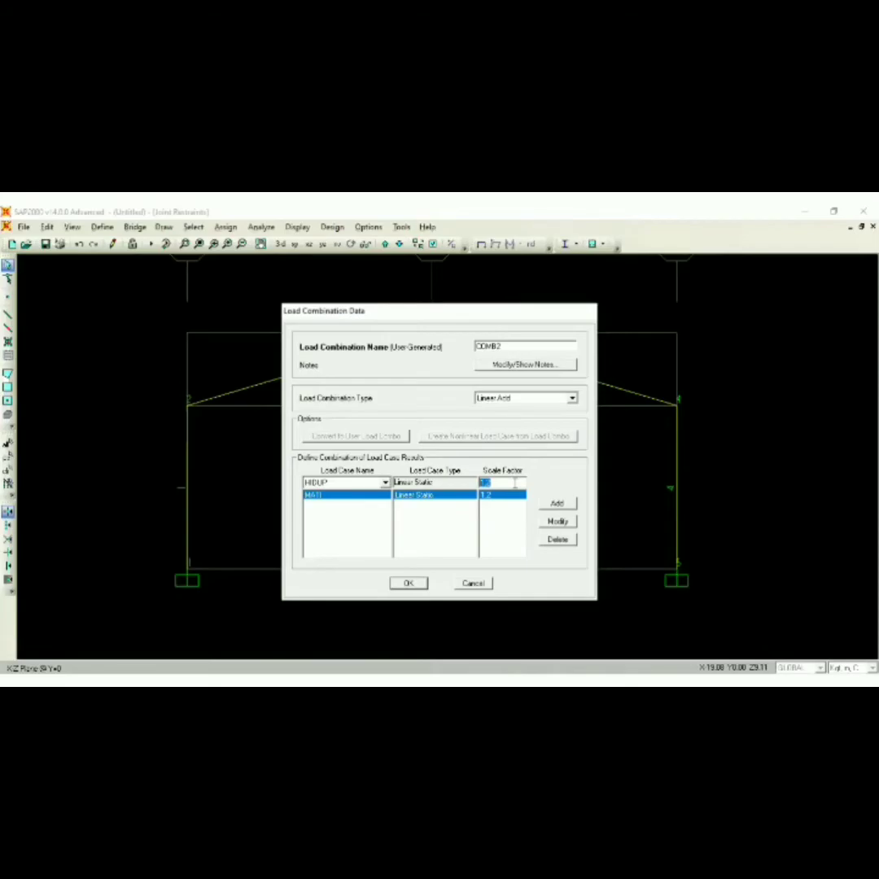
{"action": "type", "text": "0.5"}
{"action": "left_click", "coordinate": [556, 503]}
- Add the ANGIN load case to COMB2 with a scale factor of 0.8 and save the load combinations
{"action": "left_click", "coordinate": [385, 482]}
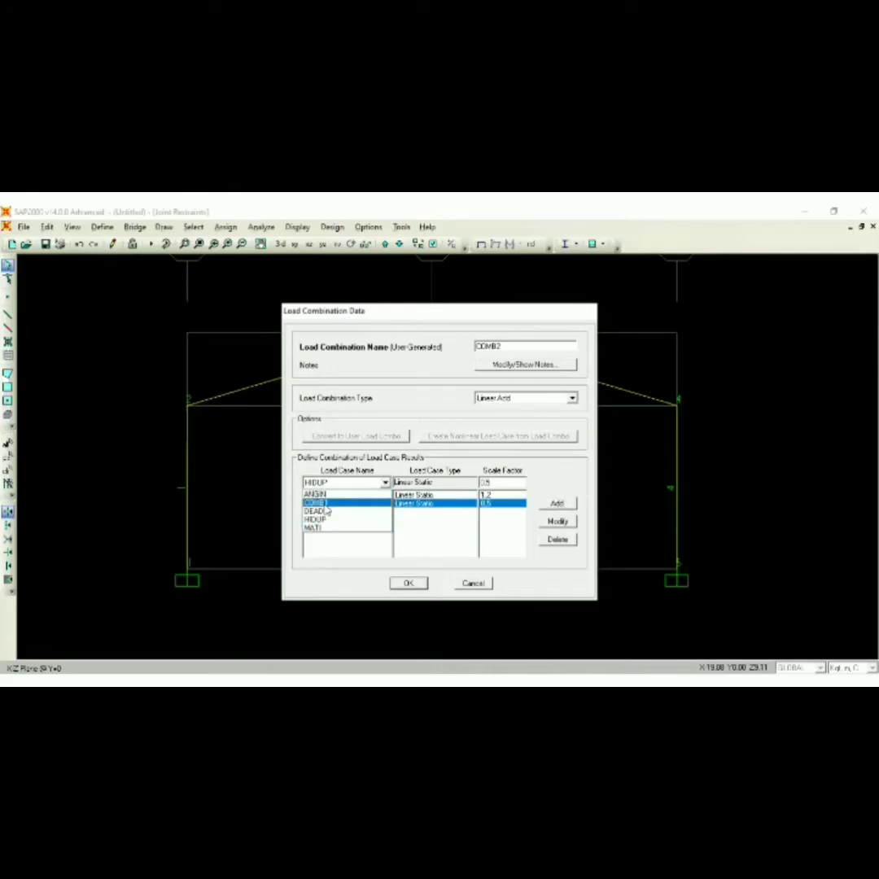
{"action": "left_click", "coordinate": [314, 494]}
{"action": "double_click", "coordinate": [506, 483]}
{"action": "type", "text": "1.6"}
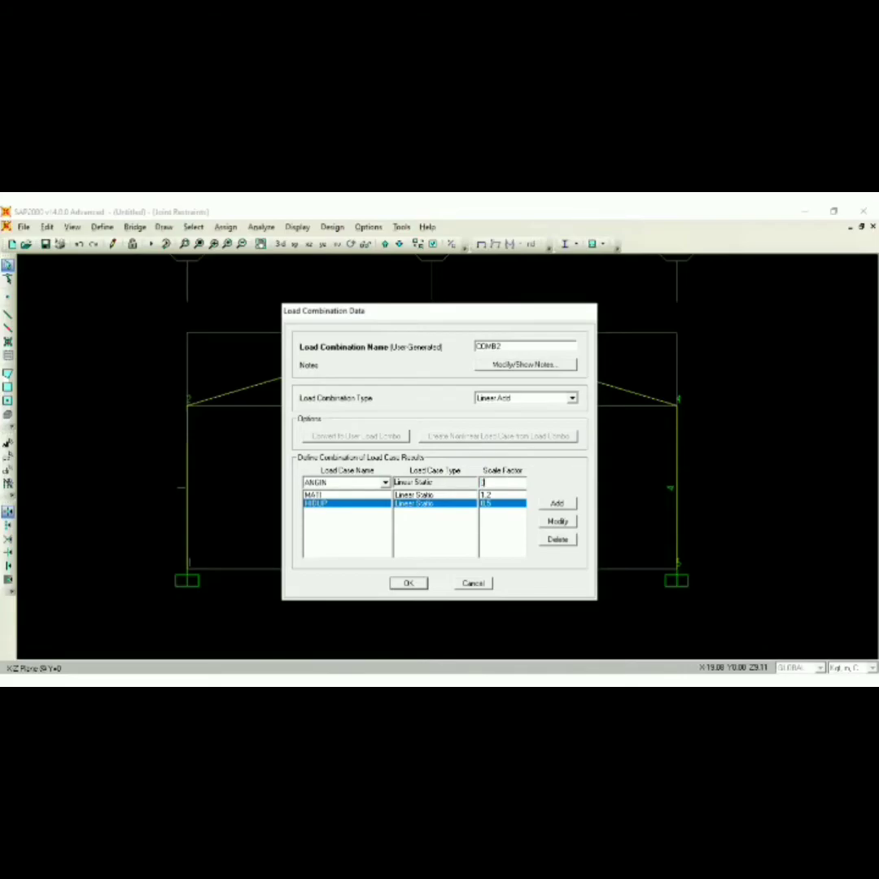
{"action": "left_click", "coordinate": [559, 504]}
{"action": "left_click", "coordinate": [406, 585]}
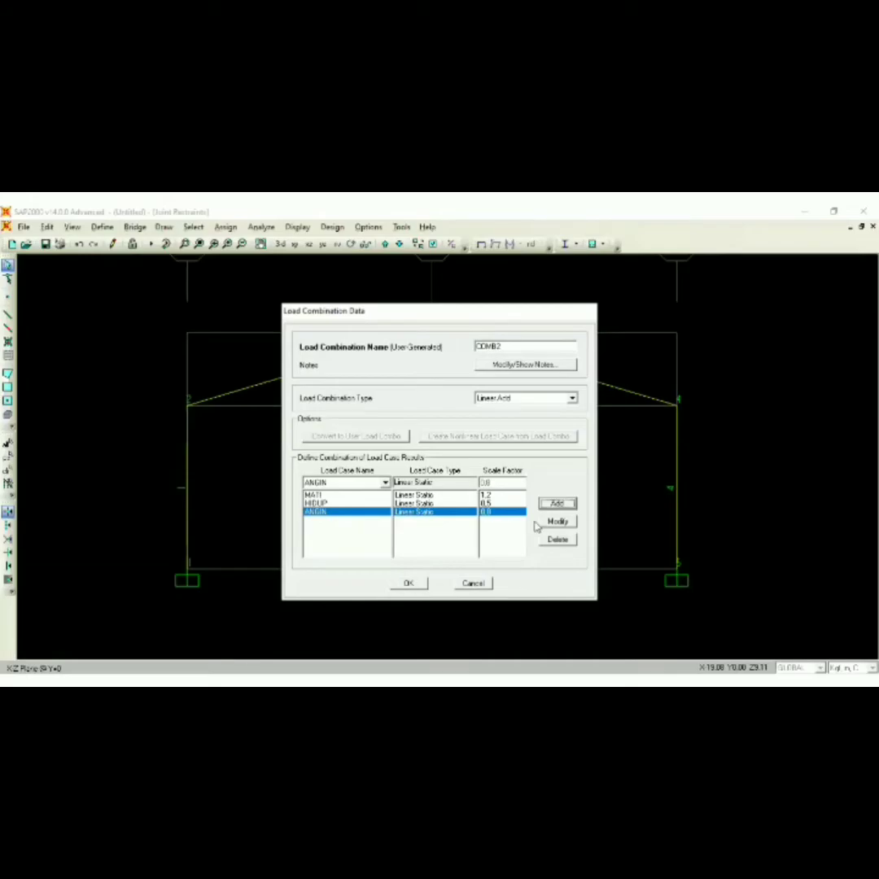
{"action": "left_click", "coordinate": [513, 513]}
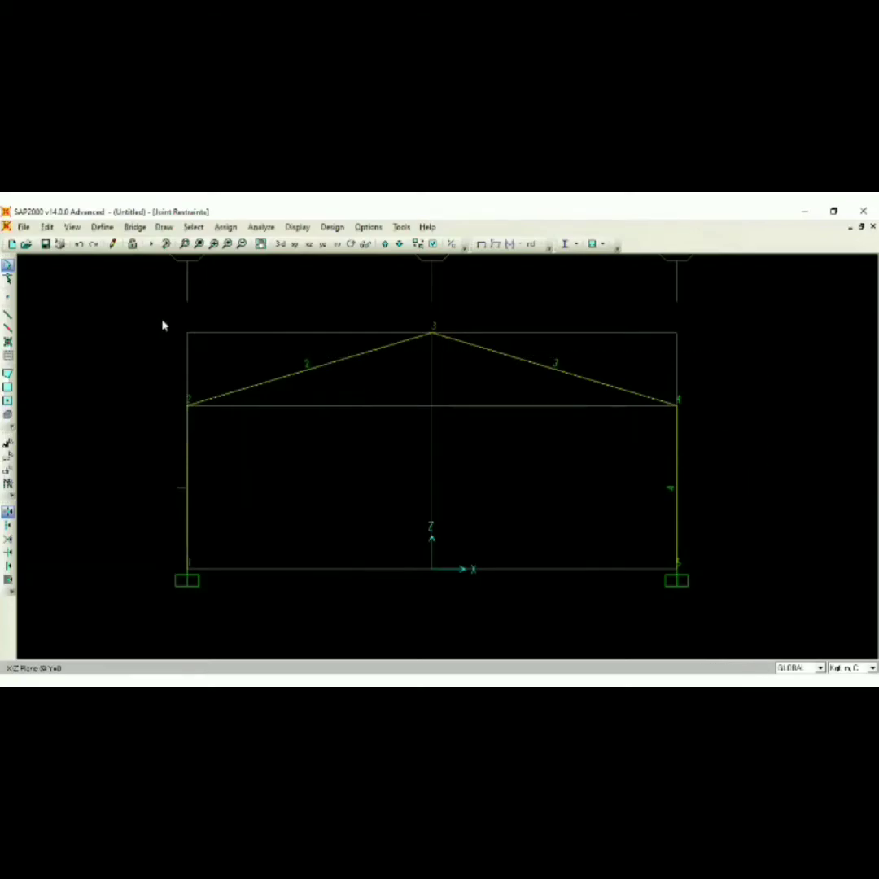
- Assign the 400x400x21x21 frame section to all four members of the gable frame
{"action": "left_click_drag", "start_coordinate": [110, 305], "coordinate": [113, 307]}
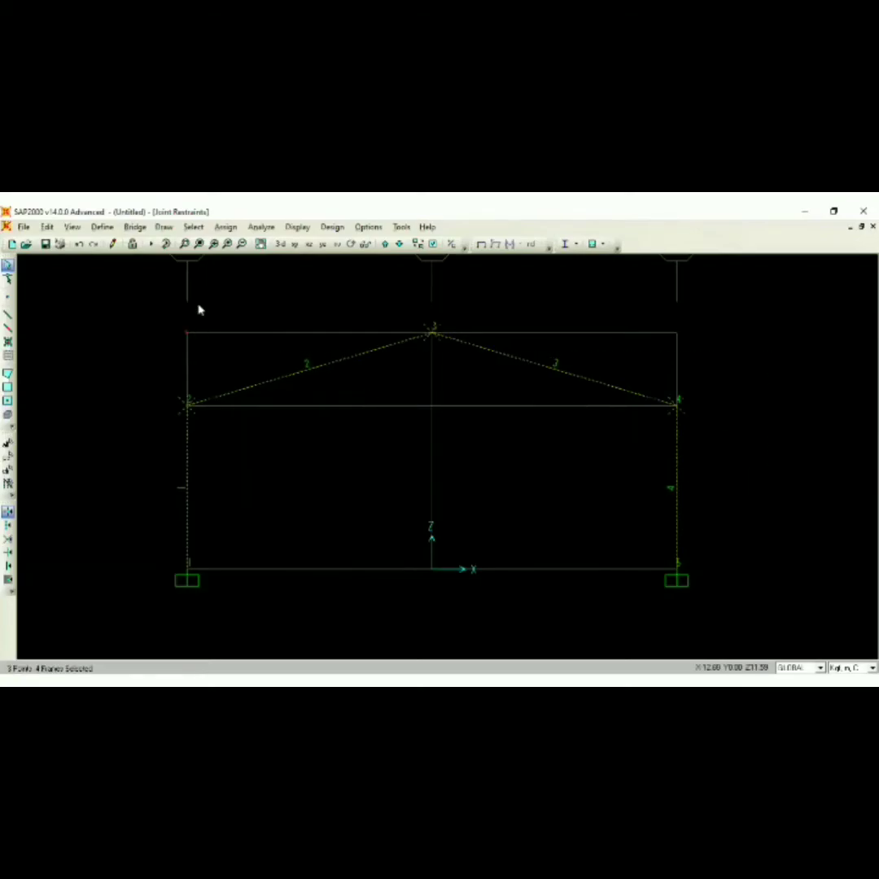
{"action": "left_click", "coordinate": [227, 227]}
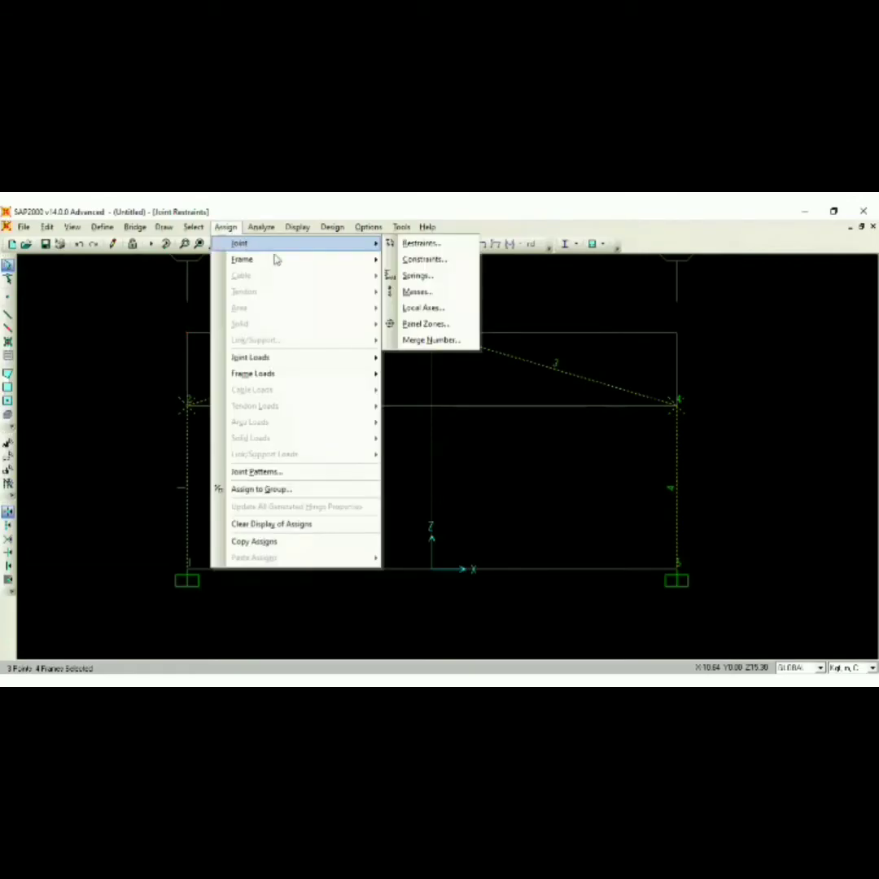
{"action": "mouse_move", "coordinate": [320, 261]}
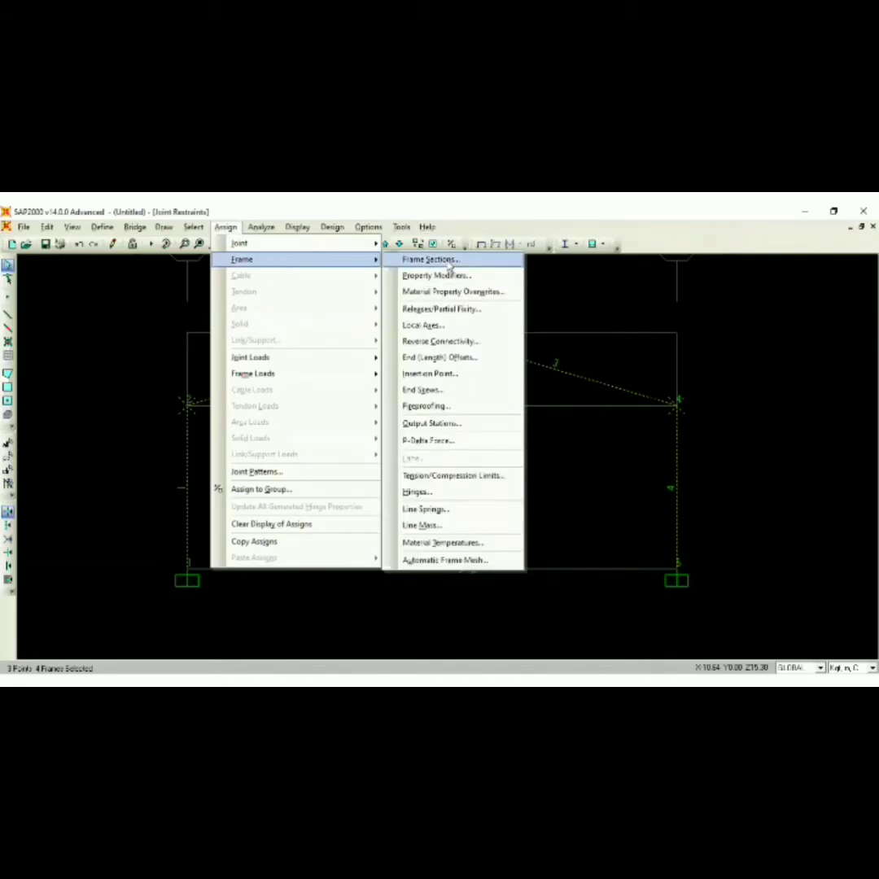
{"action": "left_click", "coordinate": [432, 260]}
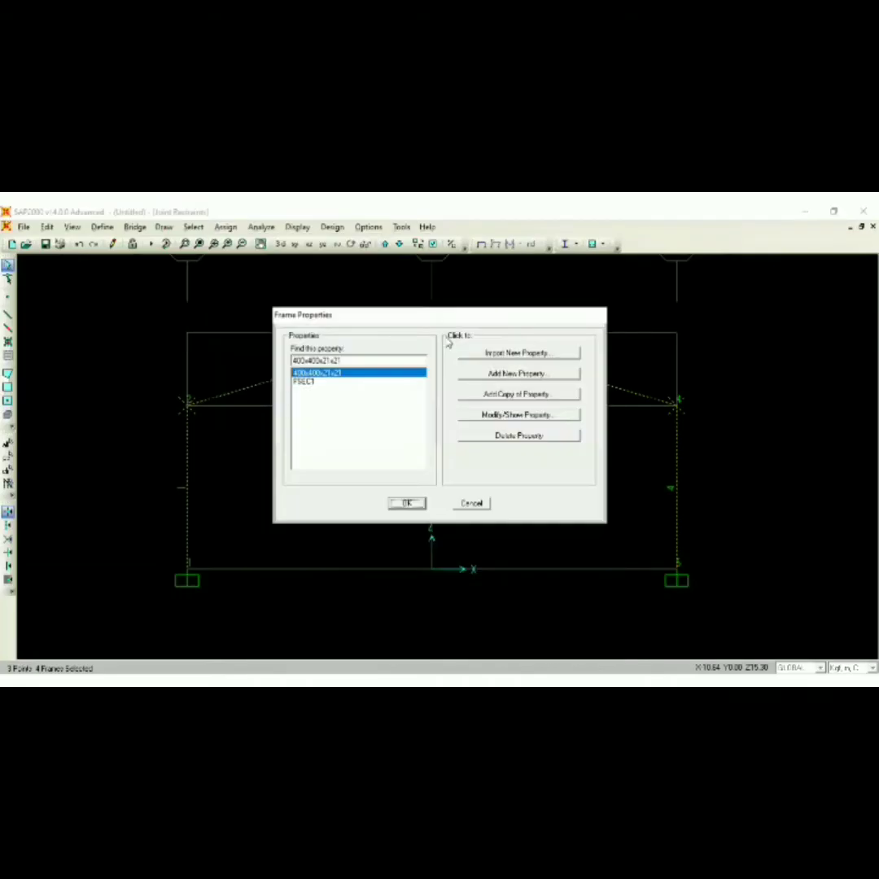
{"action": "left_click", "coordinate": [332, 375]}
{"action": "left_click", "coordinate": [407, 503]}
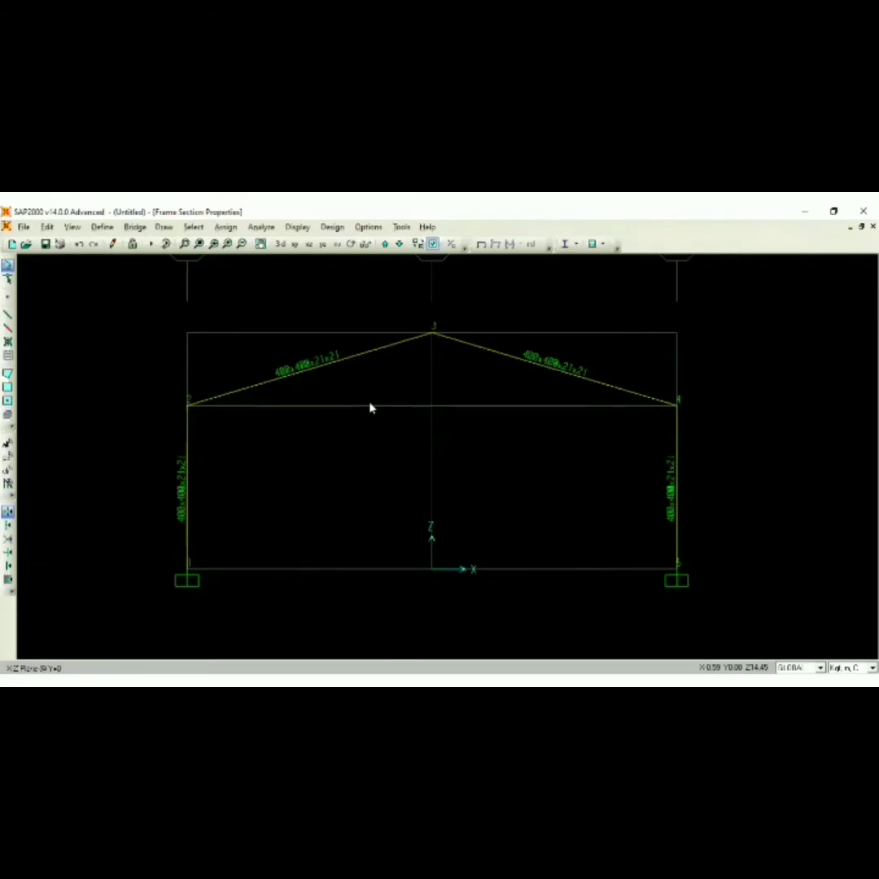
- Hide the joint labels and the frame labels in the active view
{"action": "left_click", "coordinate": [433, 245]}
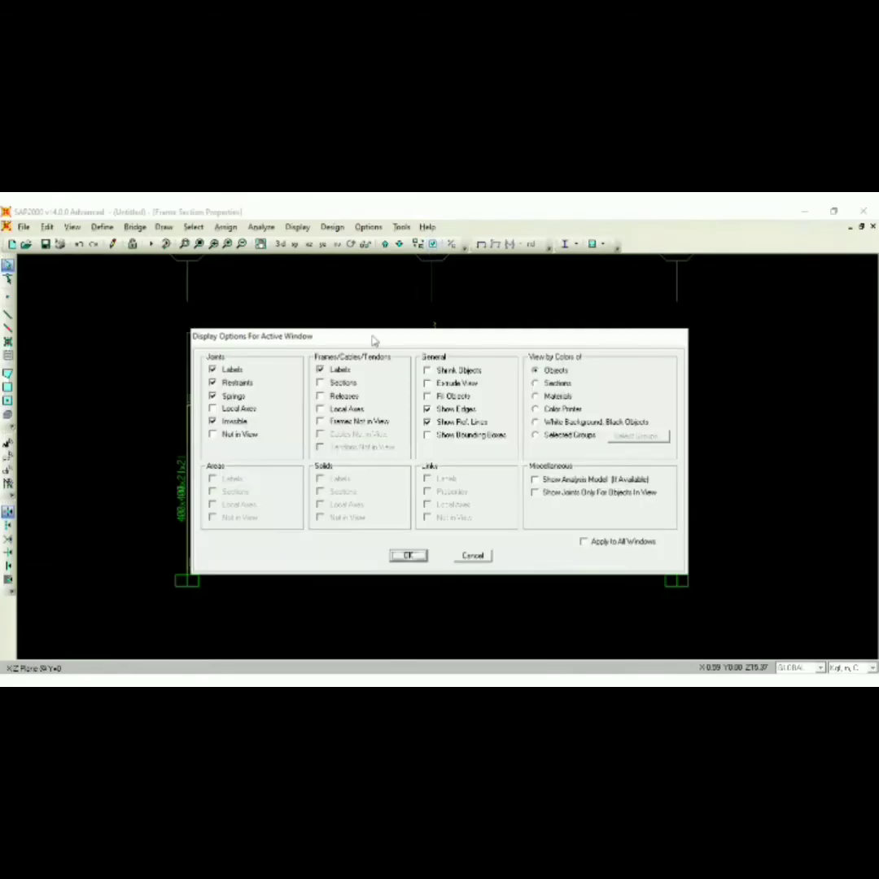
{"action": "left_click", "coordinate": [321, 371]}
{"action": "left_click", "coordinate": [213, 370]}
{"action": "left_click", "coordinate": [408, 555]}
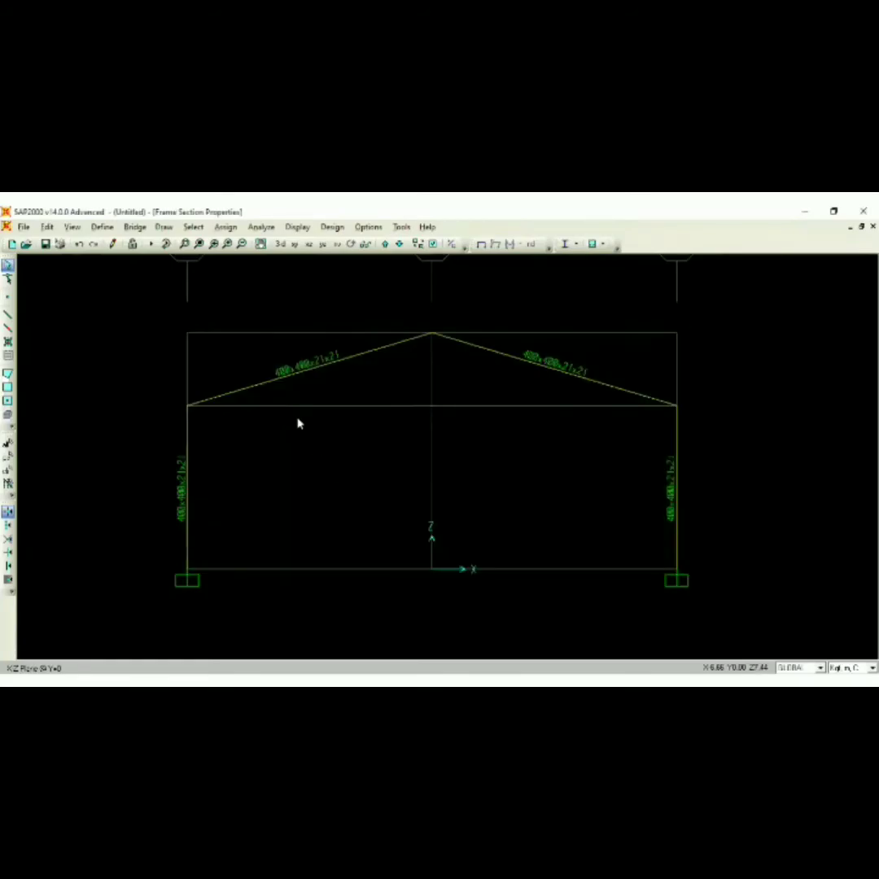
- Assign a uniform distributed gravity load of 328.7 kgf/m to both sloping rafters under the MATI load pattern
{"action": "middle_click_drag", "start_coordinate": [283, 416], "coordinate": [260, 418]}
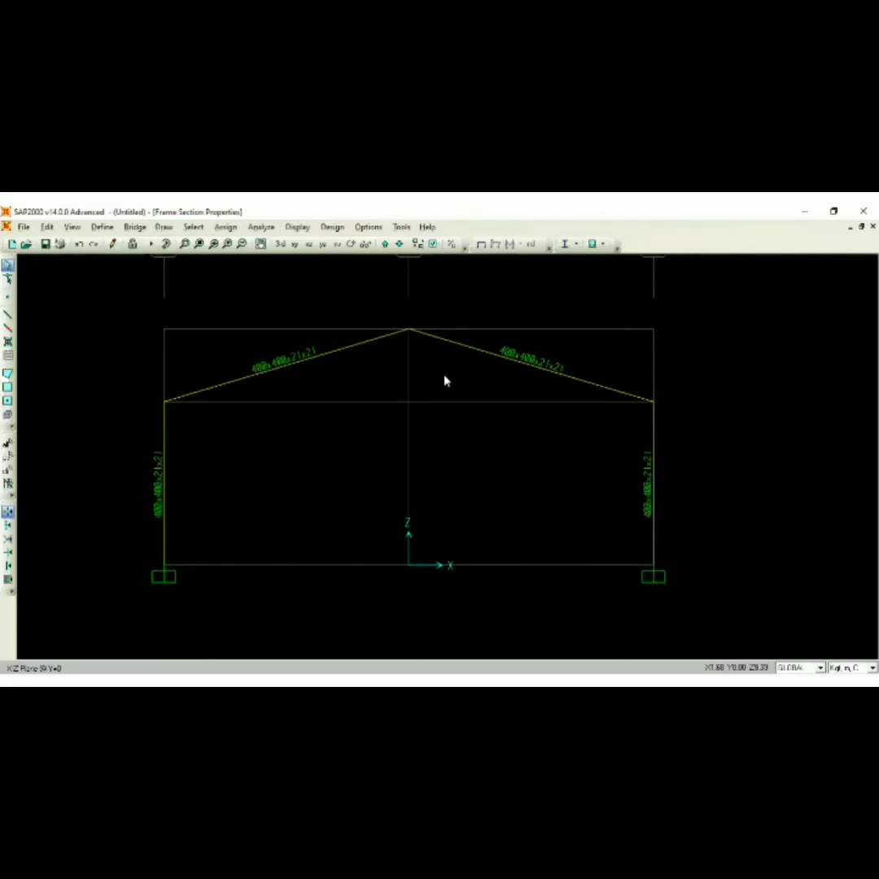
{"action": "left_click_drag", "start_coordinate": [459, 378], "coordinate": [335, 289]}
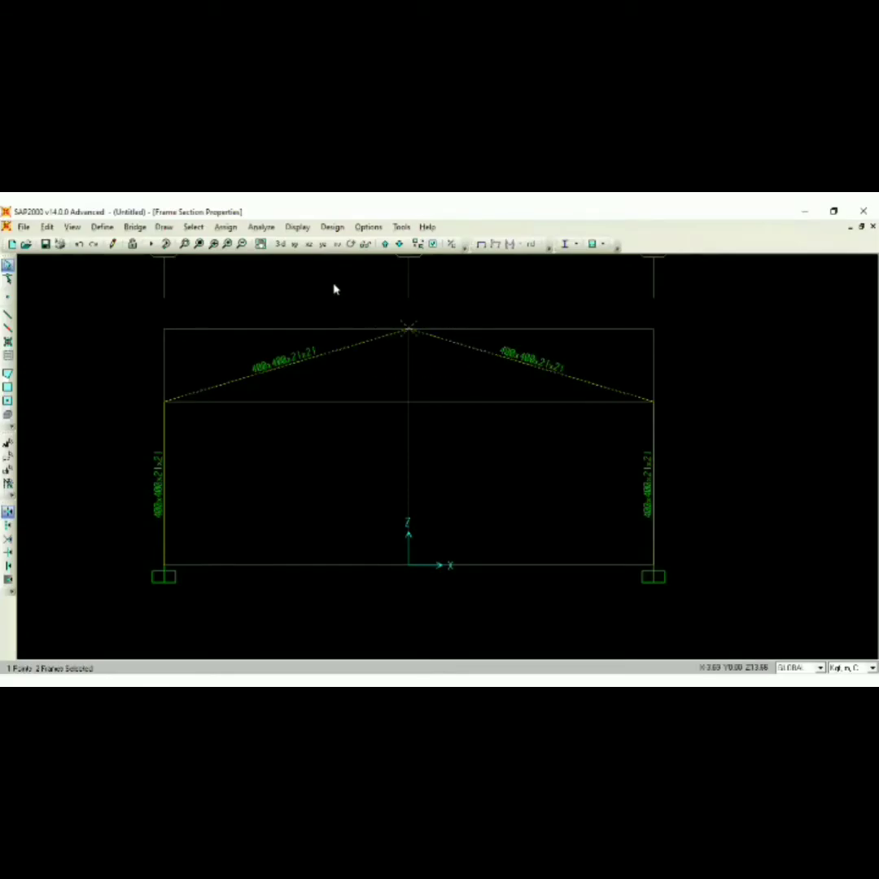
{"action": "left_click", "coordinate": [230, 228]}
{"action": "mouse_move", "coordinate": [307, 382]}
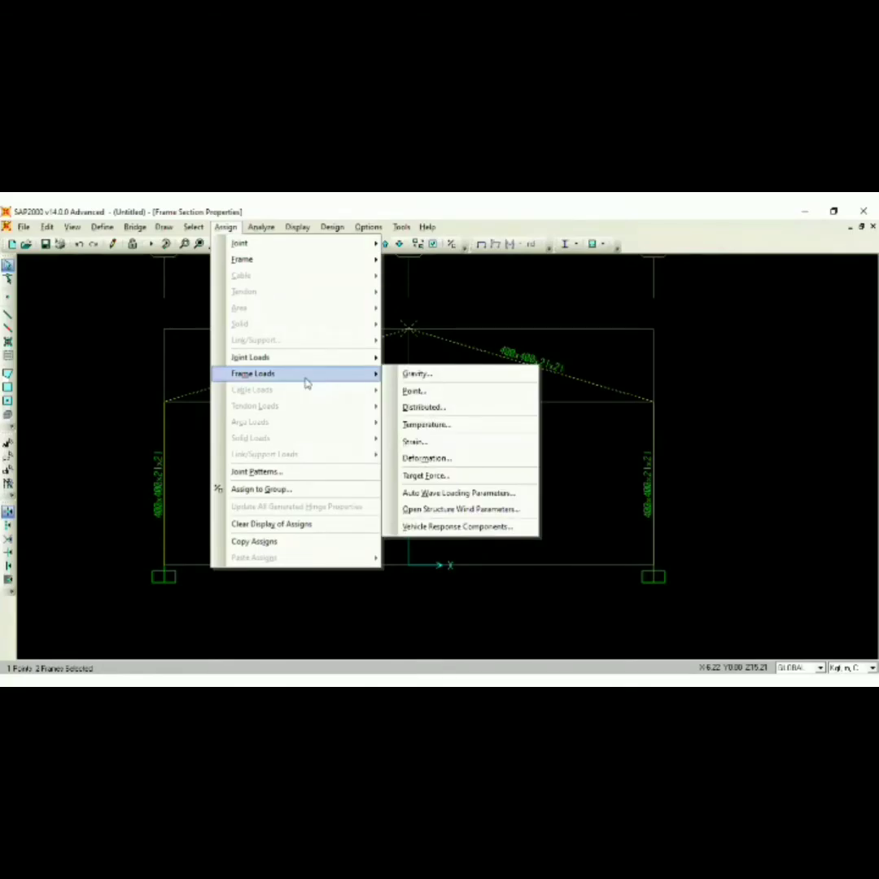
{"action": "left_click", "coordinate": [427, 407]}
{"action": "left_click", "coordinate": [395, 380]}
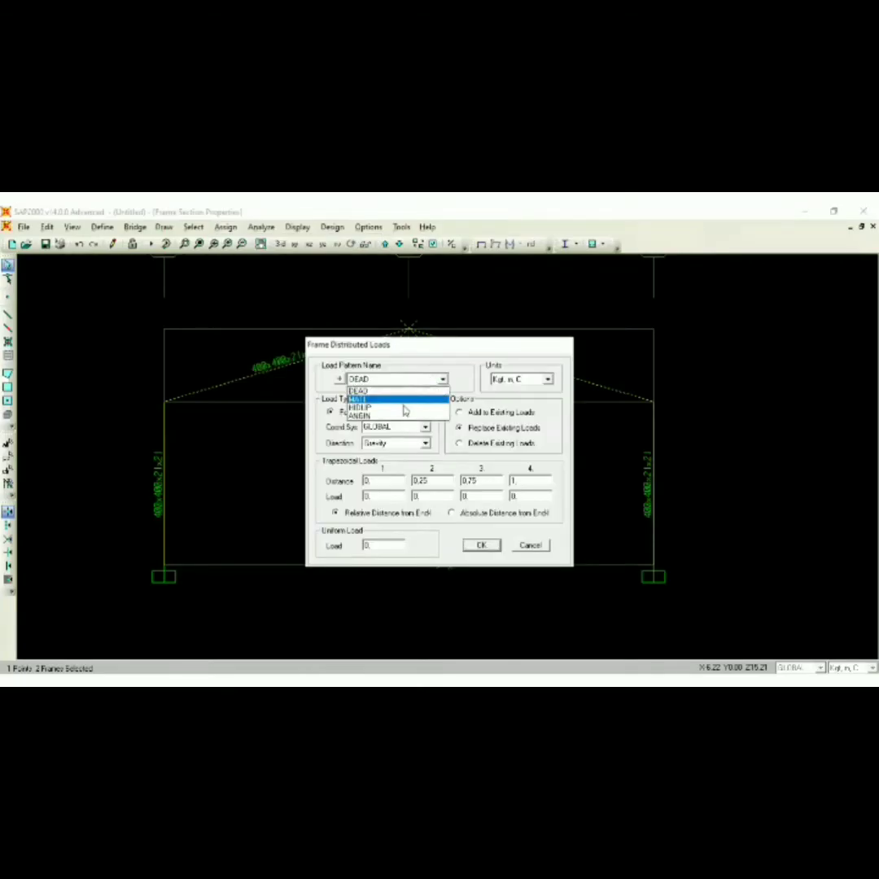
{"action": "left_click", "coordinate": [374, 399]}
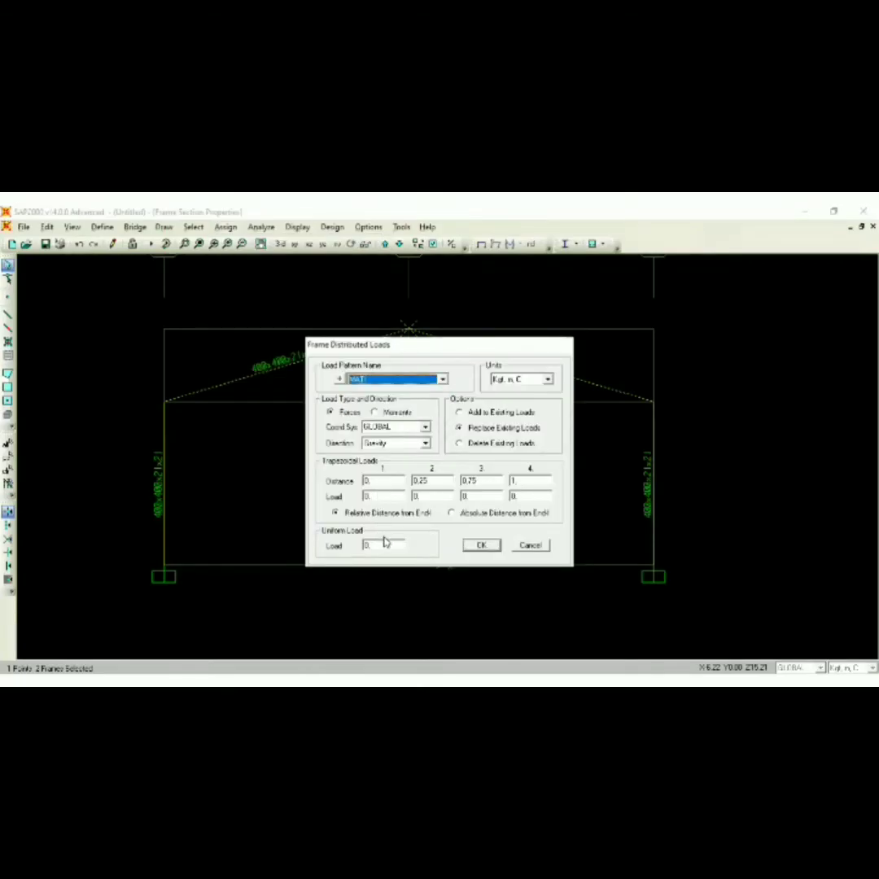
{"action": "double_click", "coordinate": [384, 545]}
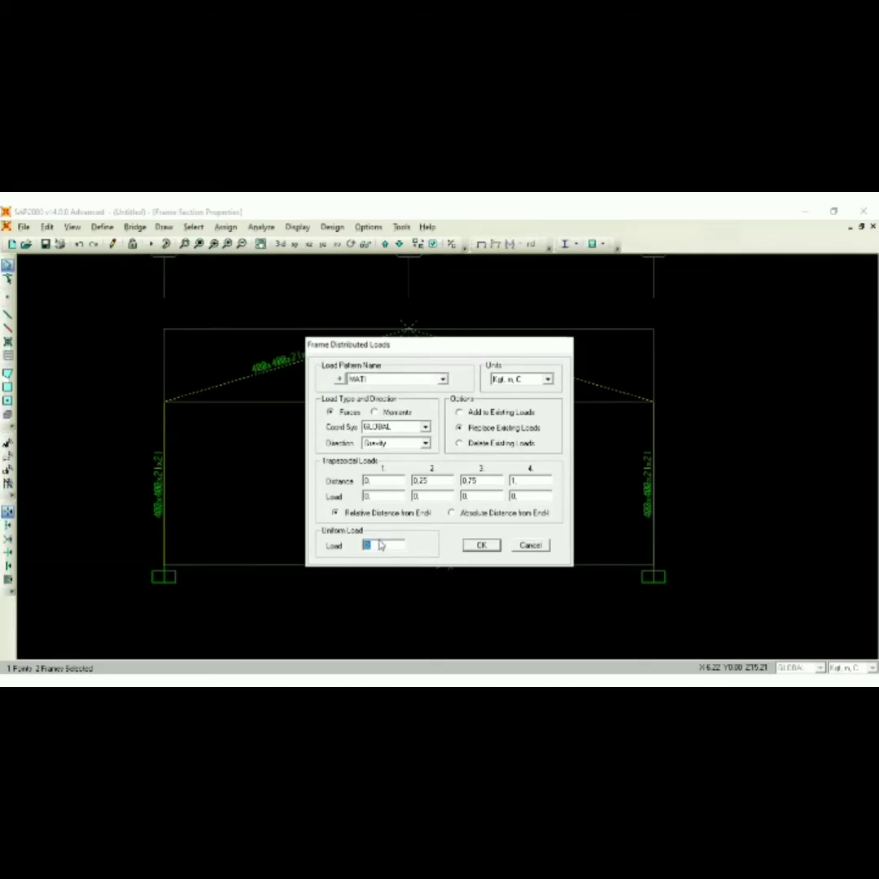
{"action": "type", "text": "328"}
{"action": "left_click", "coordinate": [479, 546]}
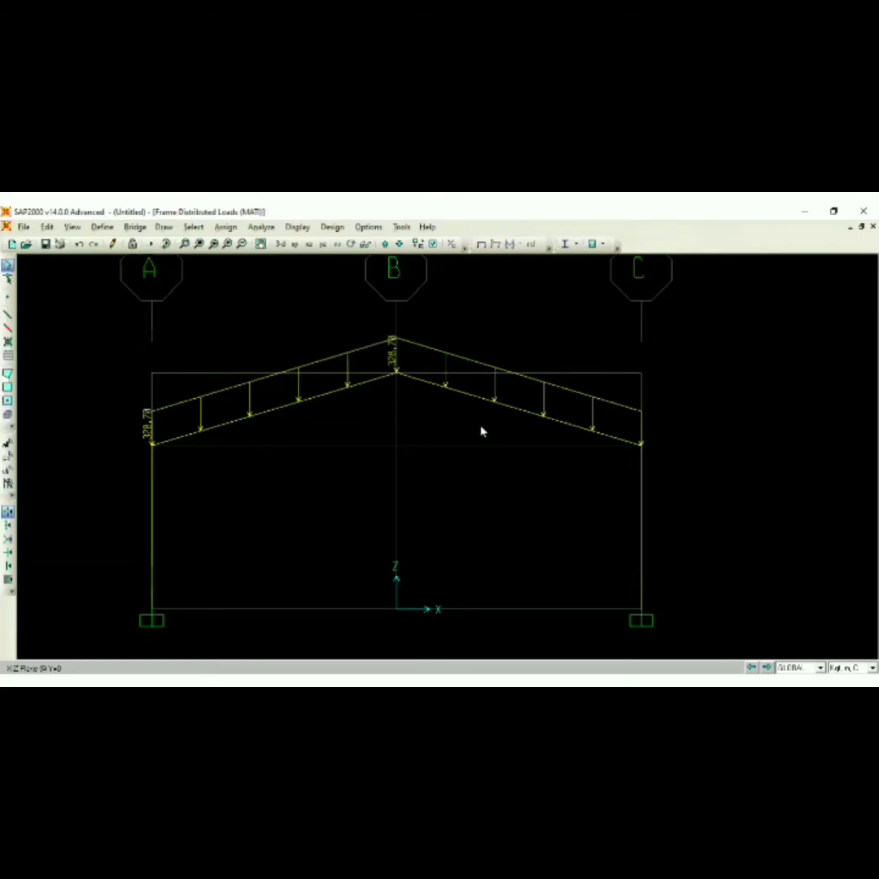
- Assign a uniform distributed gravity load of 100 kgf/m to both sloping rafters under the HIDUP load pattern
{"action": "left_click_drag", "start_coordinate": [483, 424], "coordinate": [279, 328]}
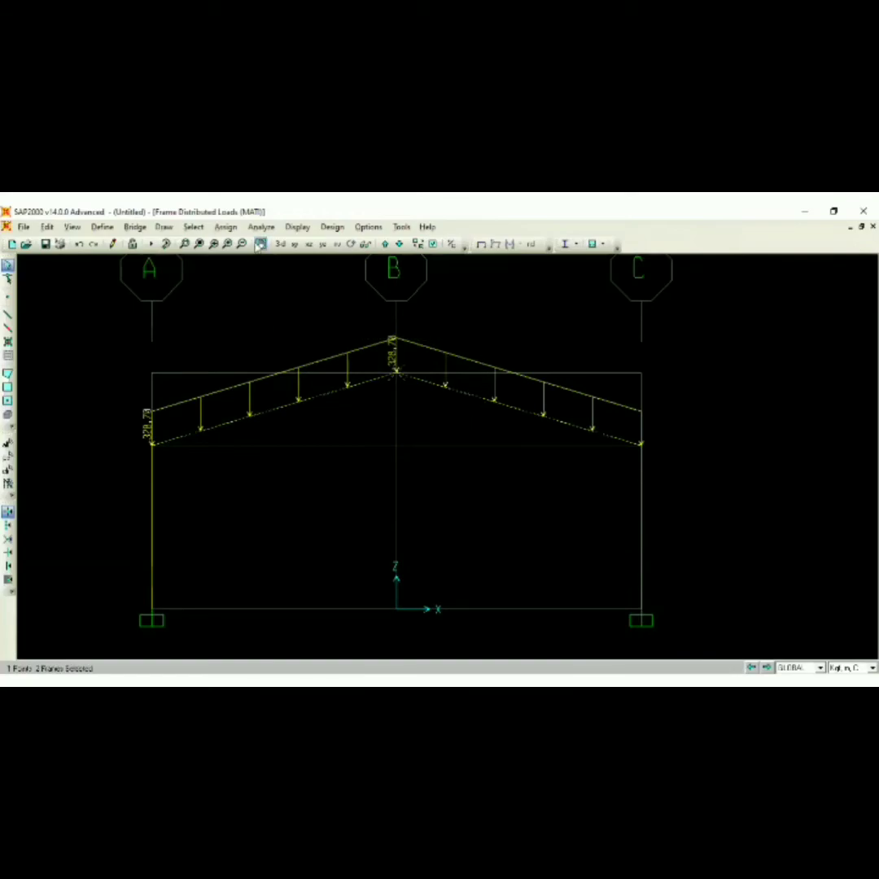
{"action": "left_click", "coordinate": [226, 228]}
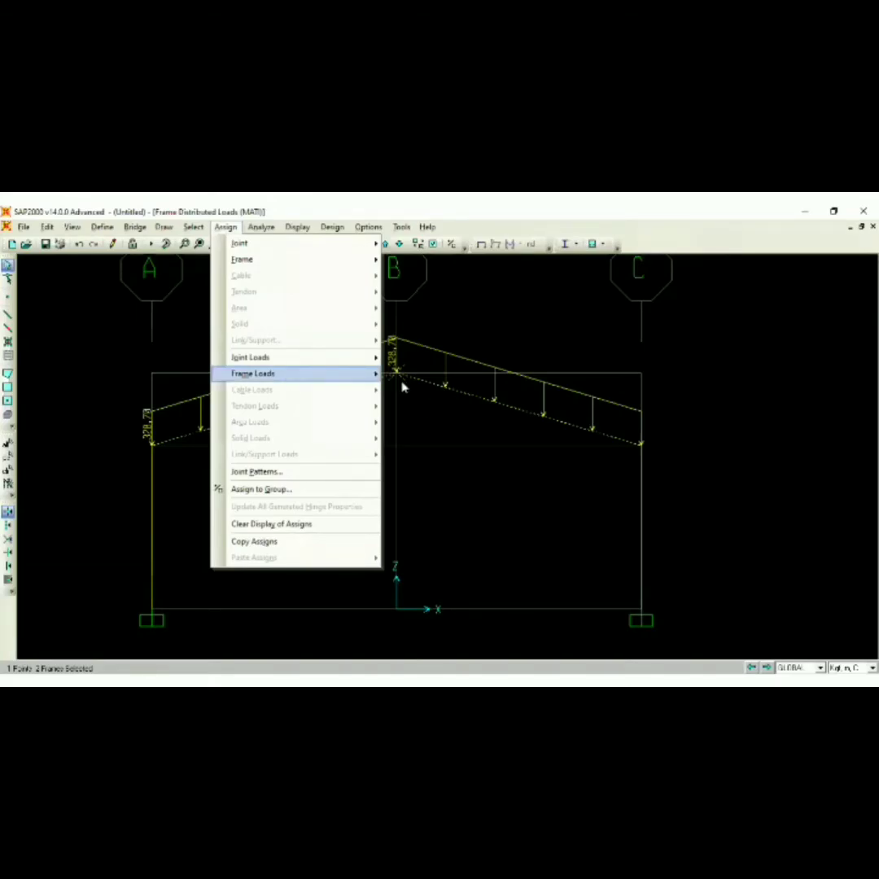
{"action": "left_click", "coordinate": [403, 389]}
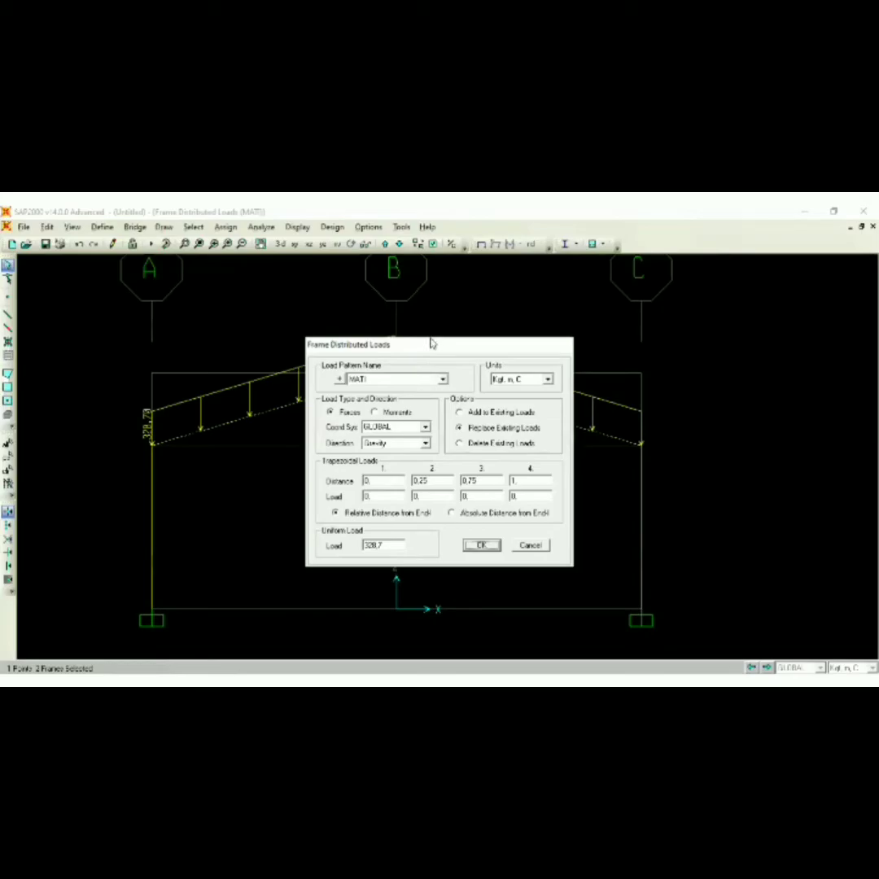
{"action": "left_click_drag", "start_coordinate": [432, 342], "coordinate": [431, 302]}
{"action": "left_click", "coordinate": [442, 338]}
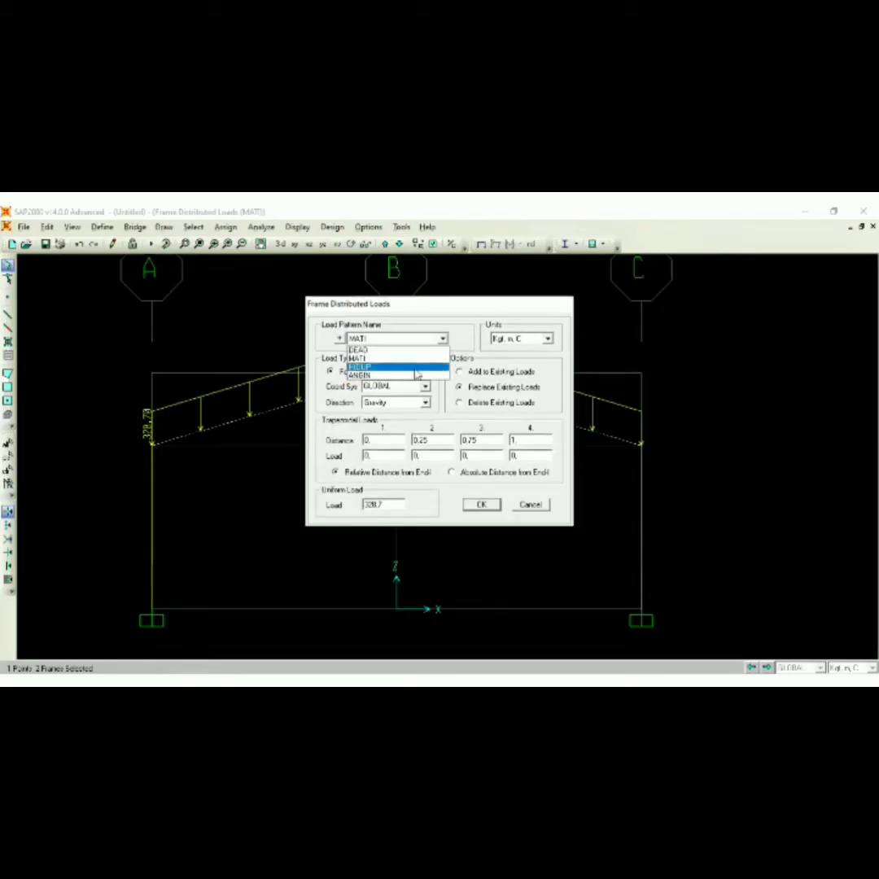
{"action": "key", "text": "Return"}
{"action": "double_click", "coordinate": [374, 504]}
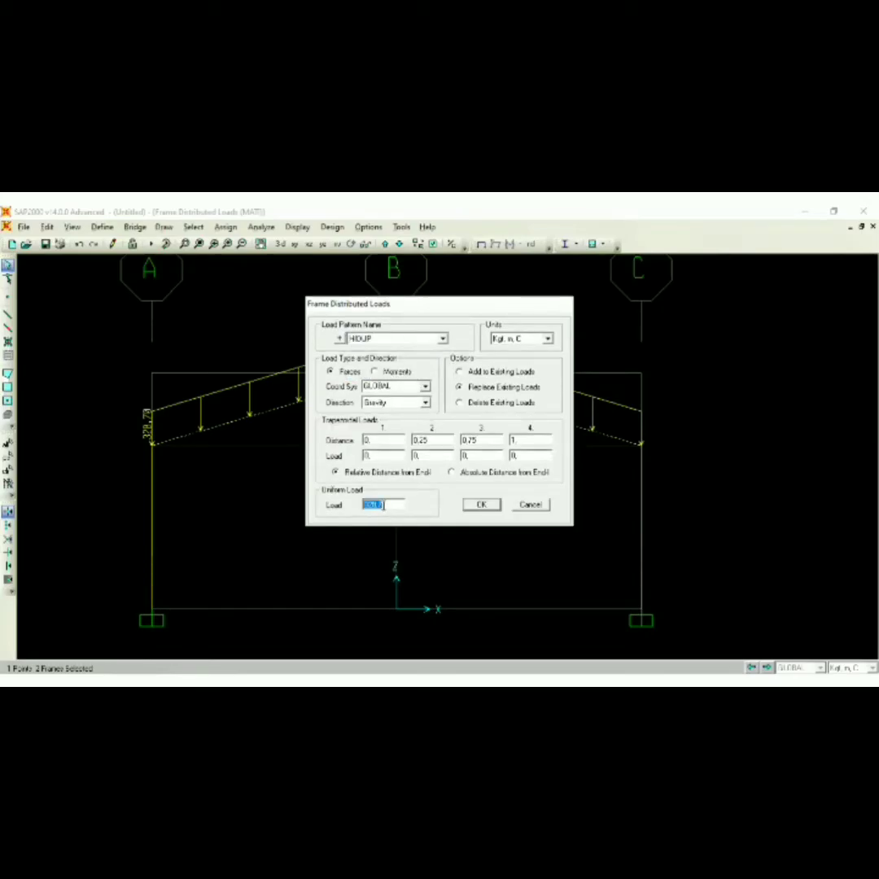
{"action": "type", "text": "100"}
{"action": "left_click", "coordinate": [480, 505]}
{"action": "left_click", "coordinate": [481, 508]}
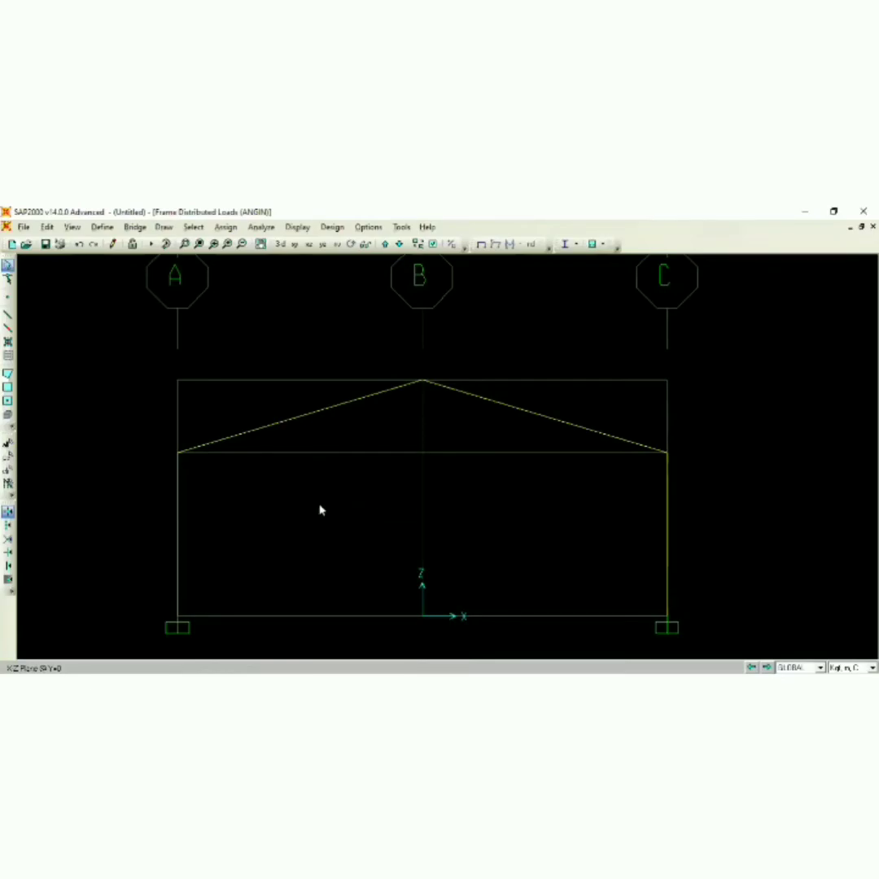
- Assign a uniform distributed load of 270 kgf/m in the global X direction to the grid A column under the ANGIN load pattern
{"action": "mouse_move", "coordinate": [319, 504]}
{"action": "middle_mouse_down"}
{"action": "mouse_move", "coordinate": [312, 476]}
{"action": "mouse_move", "coordinate": [326, 497]}
{"action": "mouse_move", "coordinate": [339, 486]}
{"action": "mouse_move", "coordinate": [329, 480]}
{"action": "middle_mouse_up"}
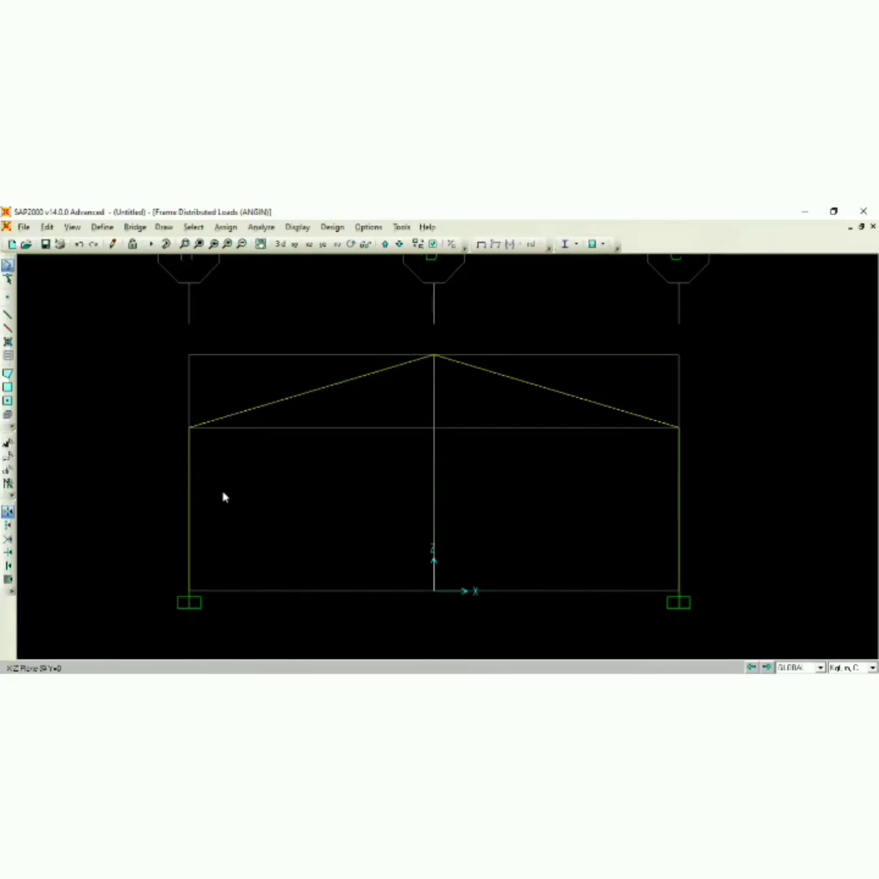
{"action": "left_click_drag", "start_coordinate": [229, 516], "coordinate": [150, 474]}
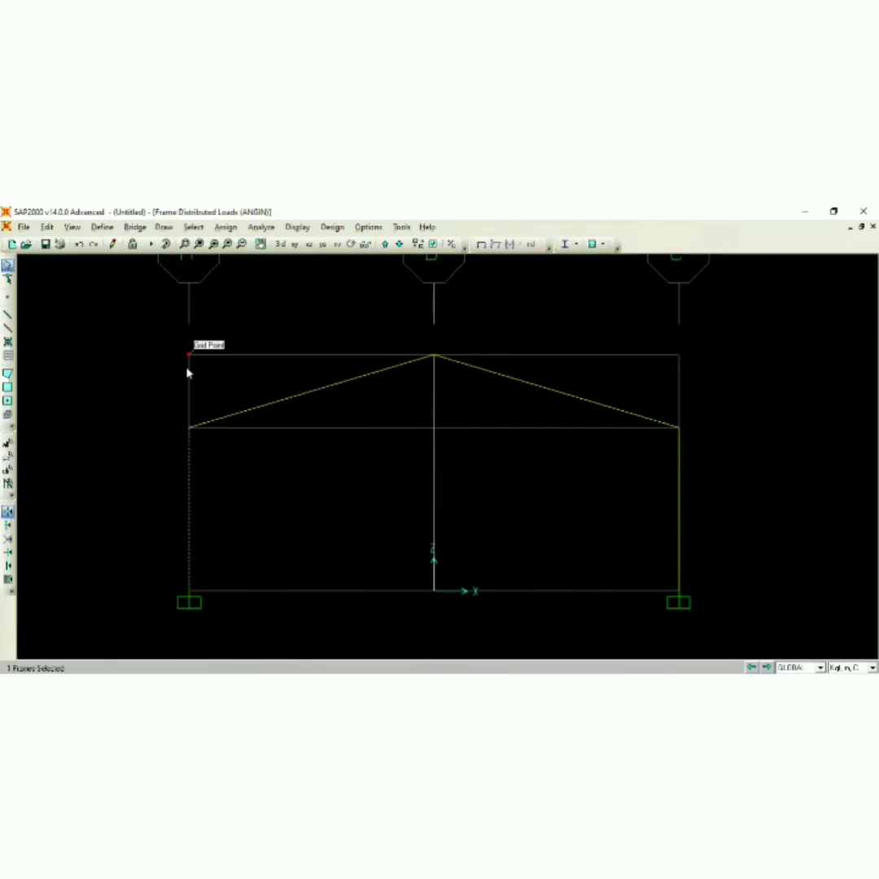
{"action": "key", "text": "alt+a"}
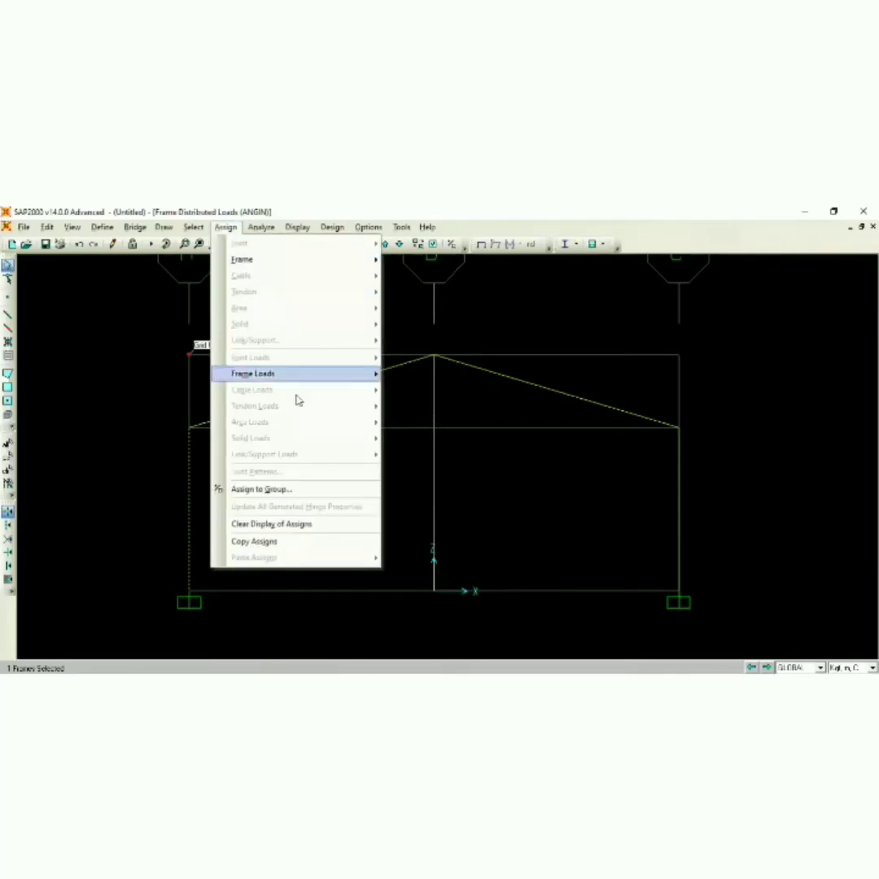
{"action": "mouse_move", "coordinate": [295, 373]}
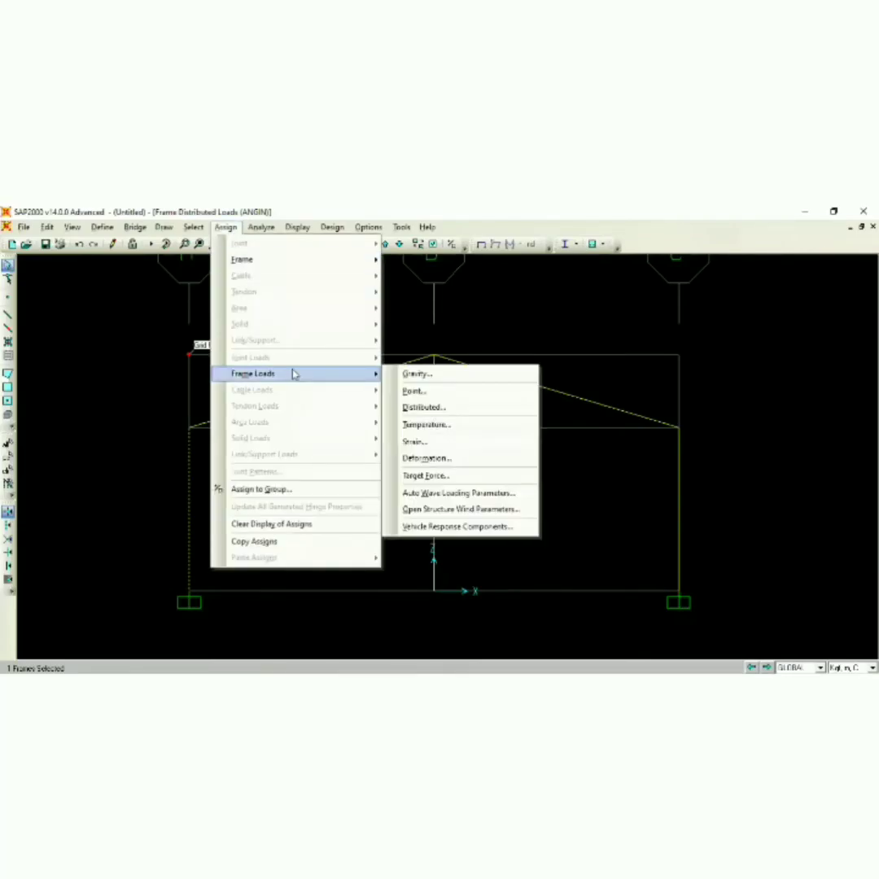
{"action": "left_click", "coordinate": [427, 407]}
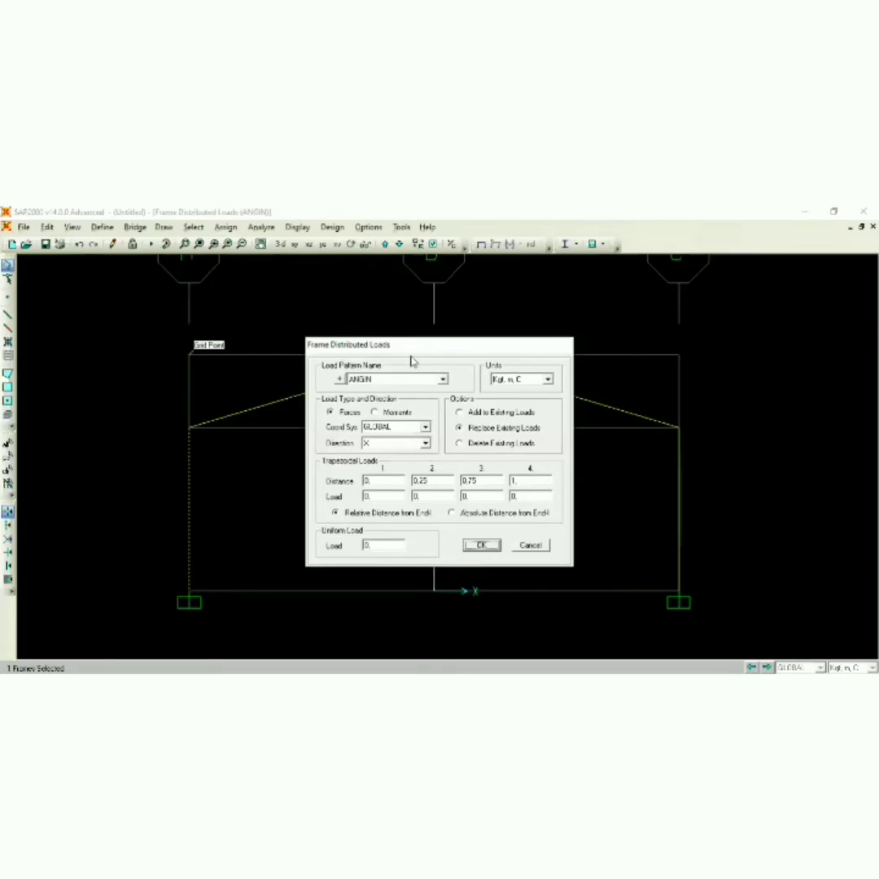
{"action": "left_click_drag", "start_coordinate": [420, 353], "coordinate": [417, 345]}
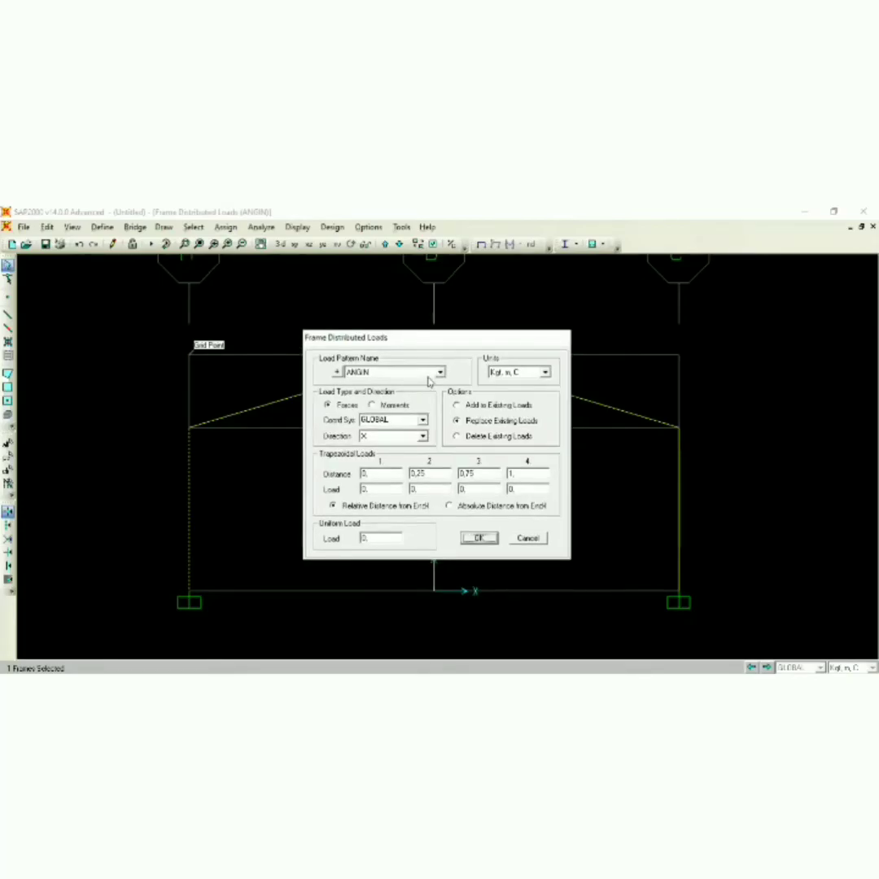
{"action": "left_click", "coordinate": [420, 438]}
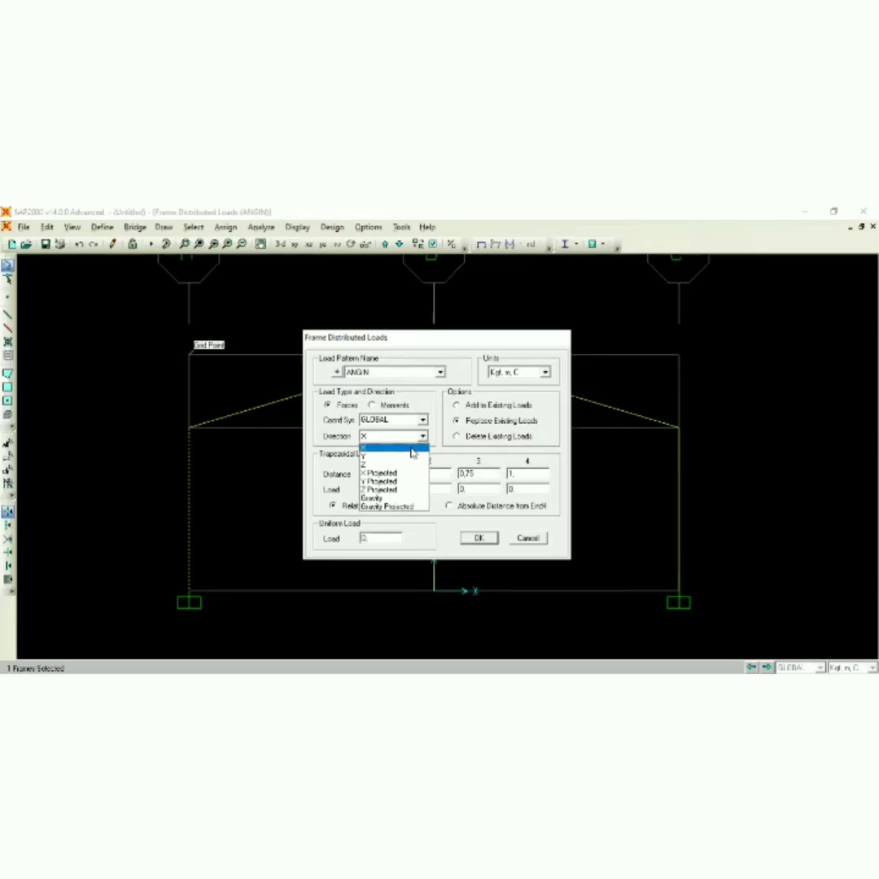
{"action": "left_click", "coordinate": [412, 449]}
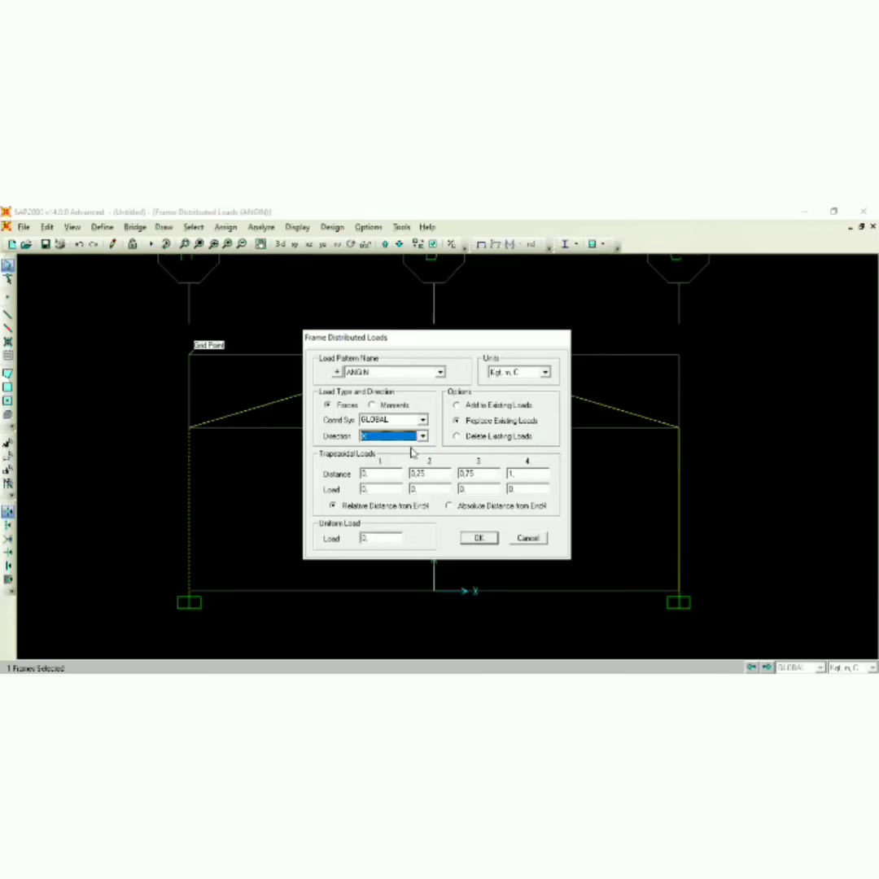
{"action": "double_click", "coordinate": [387, 538]}
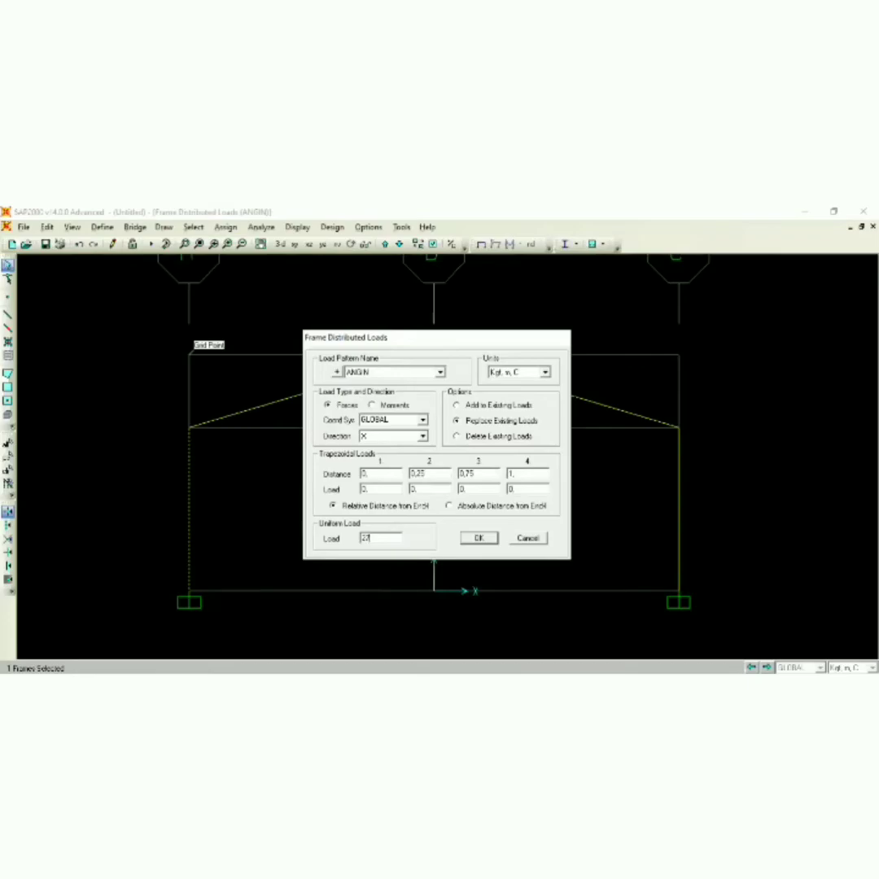
{"action": "left_click", "coordinate": [482, 539]}
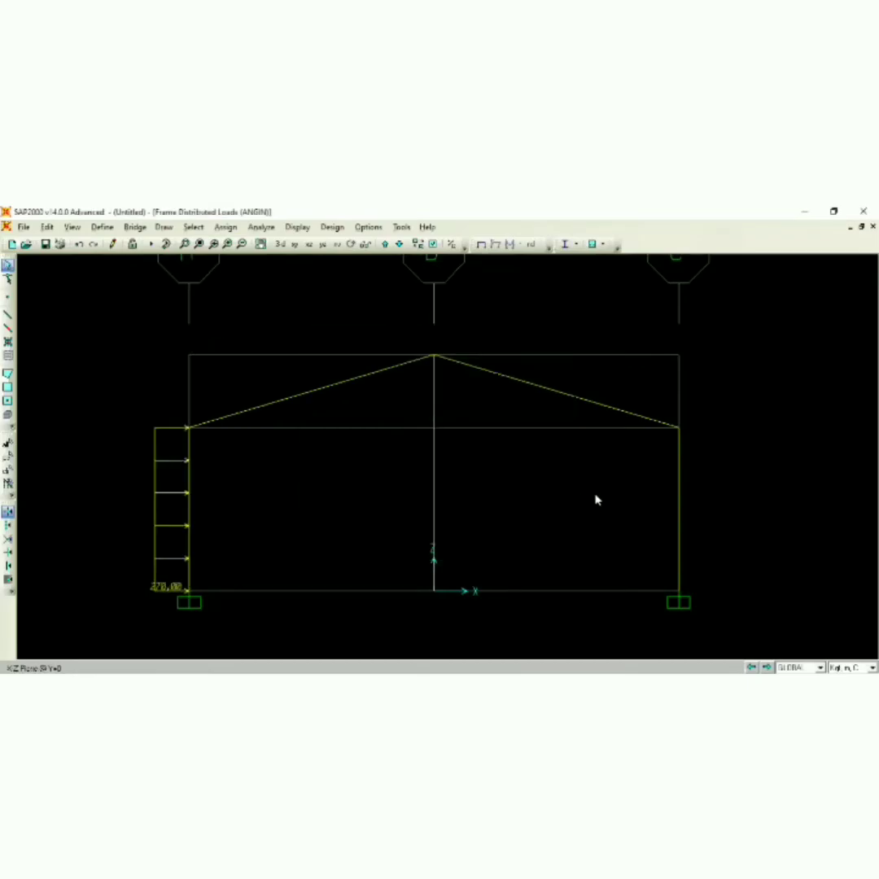
- Assign a uniform distributed load of 120 kgf/m in the global X direction to the grid C column under the ANGIN load pattern
{"action": "left_click_drag", "start_coordinate": [703, 517], "coordinate": [562, 493]}
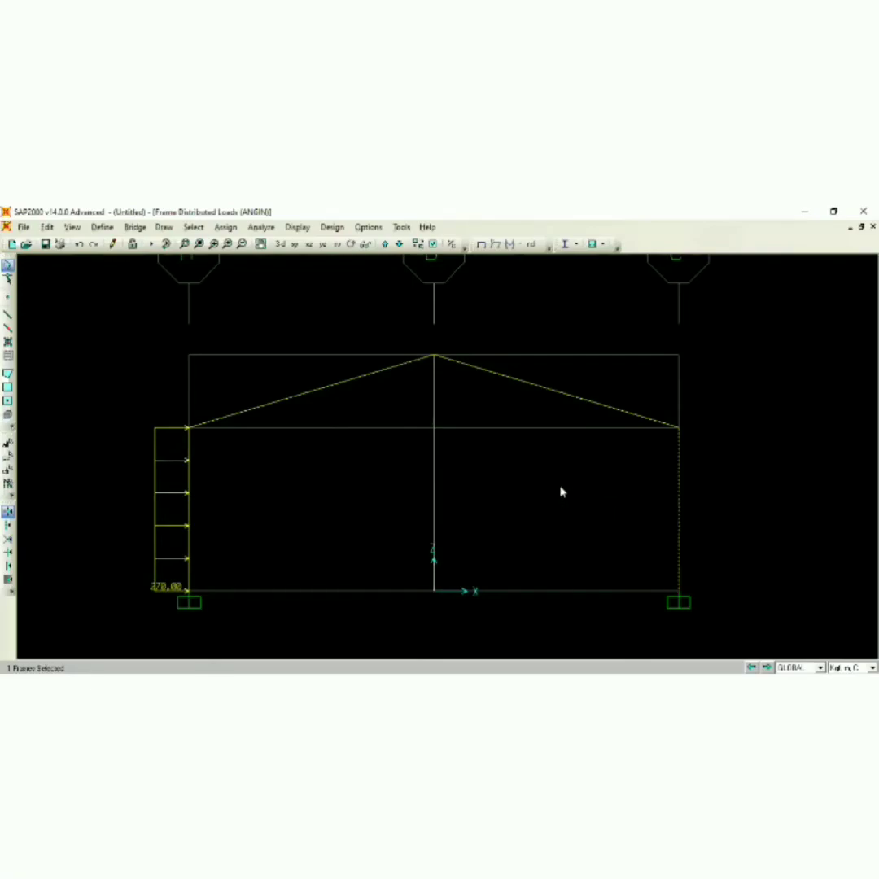
{"action": "left_click", "coordinate": [225, 227]}
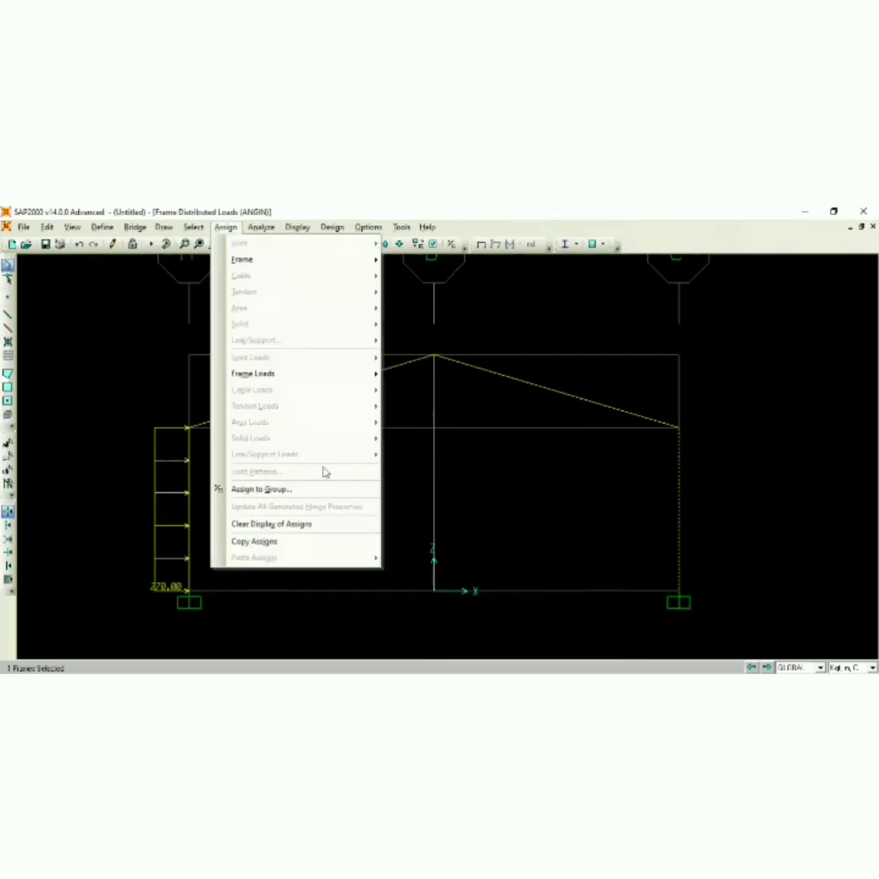
{"action": "mouse_move", "coordinate": [306, 380]}
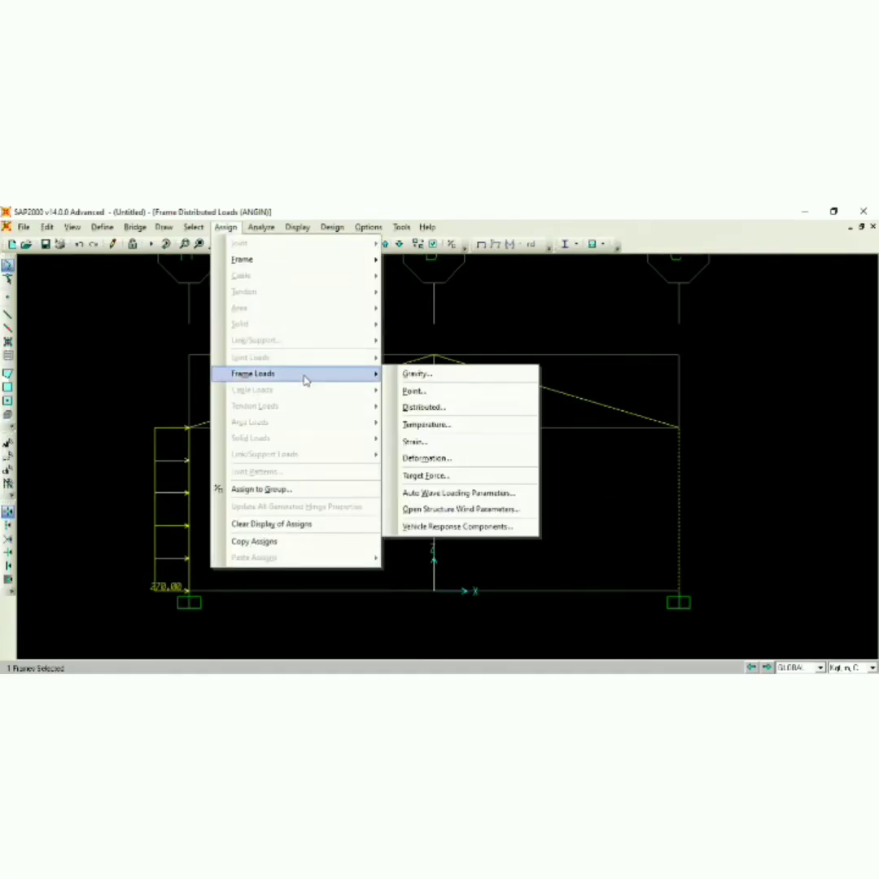
{"action": "left_click", "coordinate": [427, 414]}
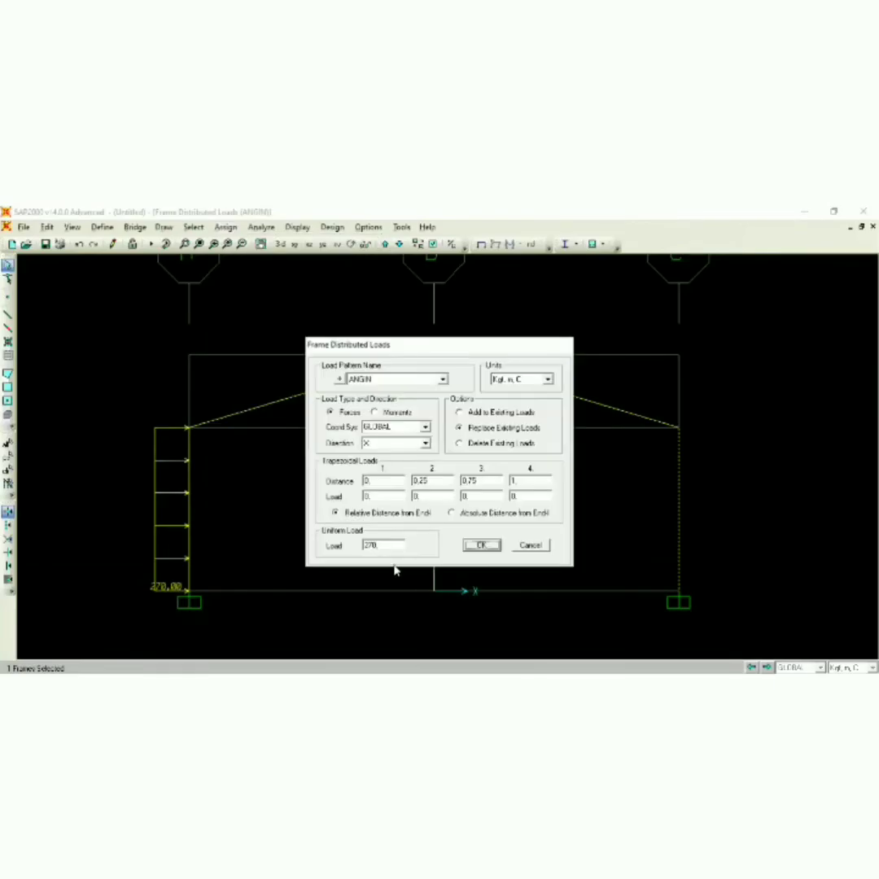
{"action": "double_click", "coordinate": [390, 545]}
{"action": "type", "text": "12"}
{"action": "key", "text": "Return"}
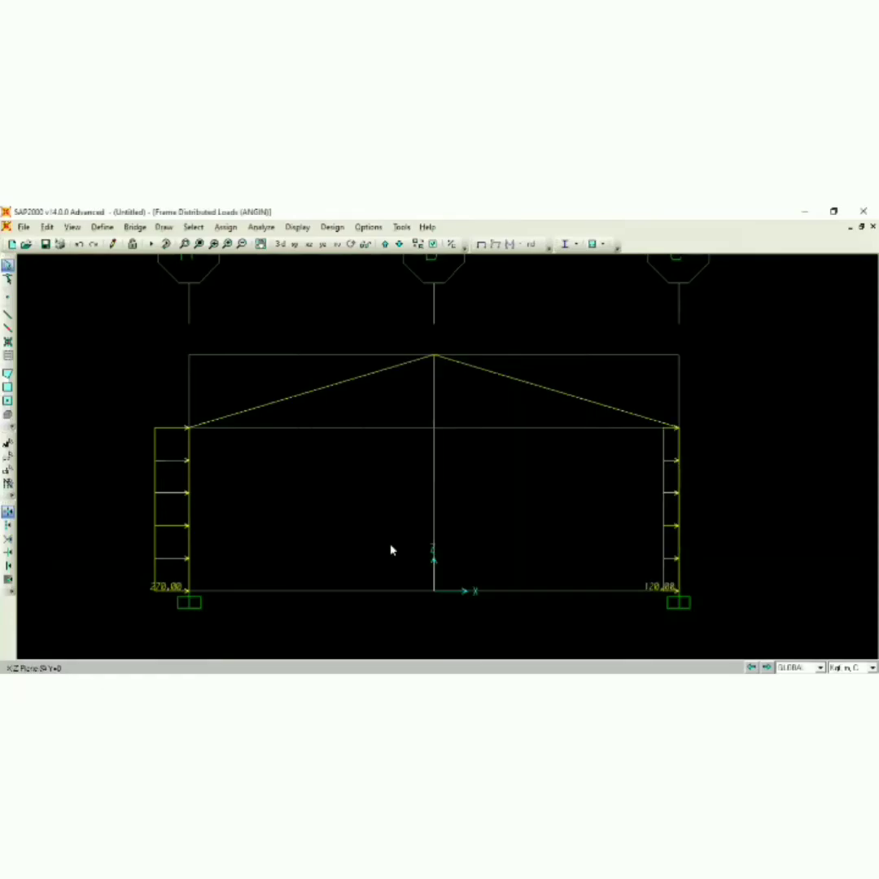
{"action": "middle_click_drag", "start_coordinate": [457, 506], "coordinate": [458, 525]}
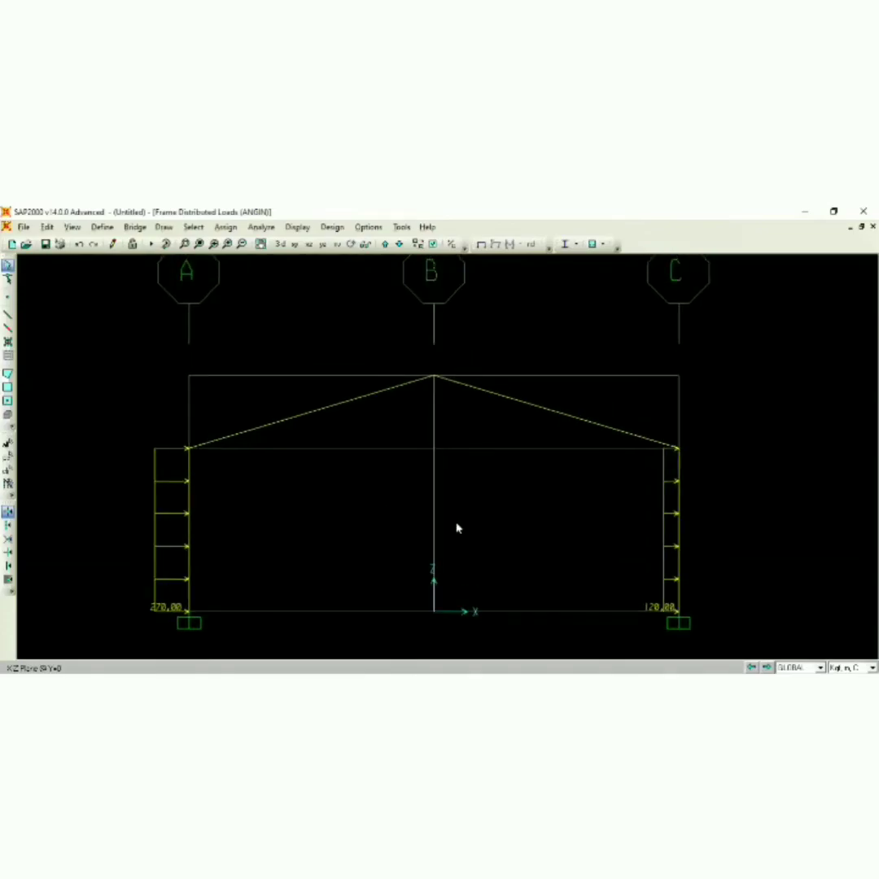
{"action": "left_click_drag", "start_coordinate": [372, 441], "coordinate": [321, 369]}
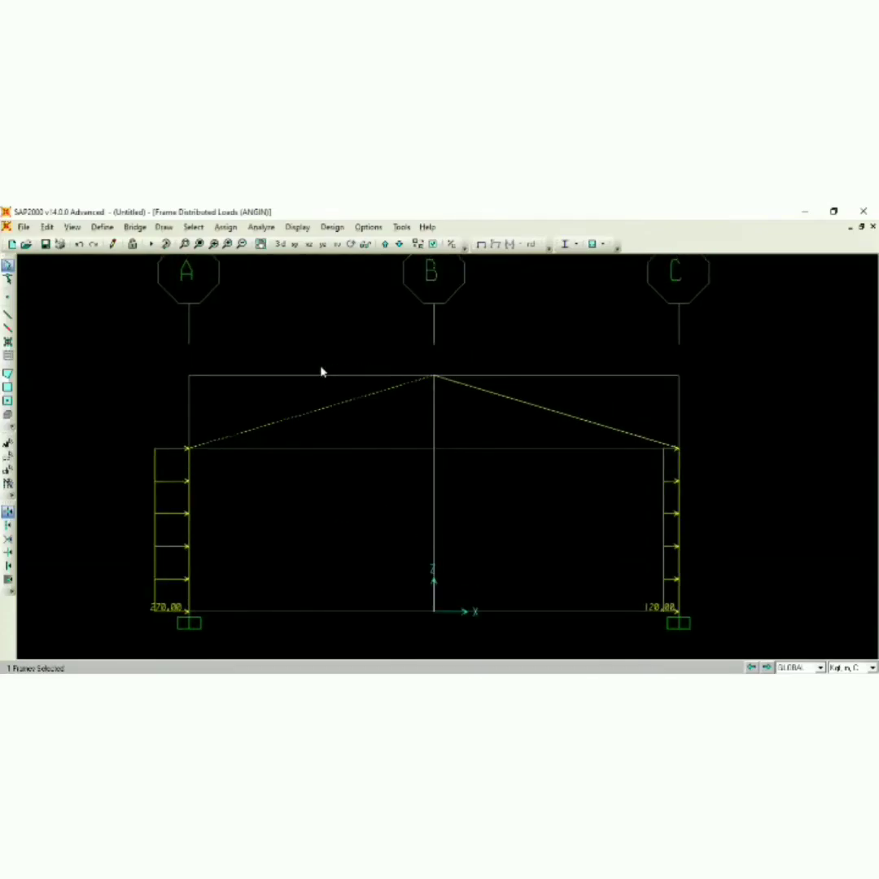
{"action": "left_click", "coordinate": [235, 234]}
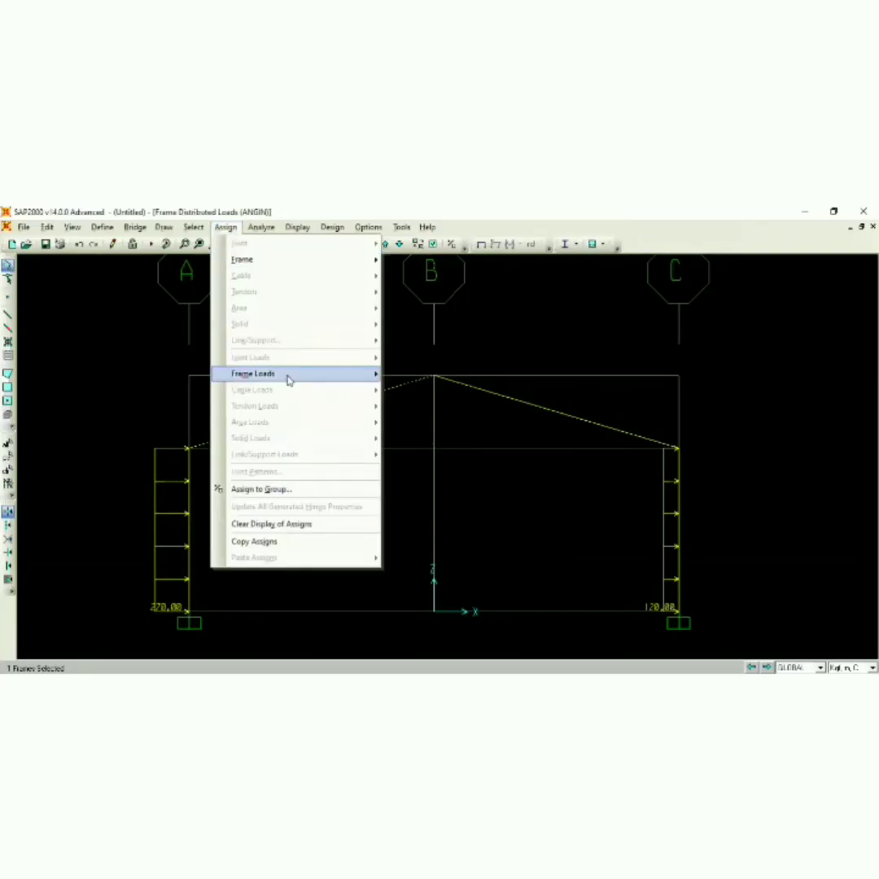
{"action": "mouse_move", "coordinate": [288, 376]}
{"action": "left_click", "coordinate": [415, 407]}
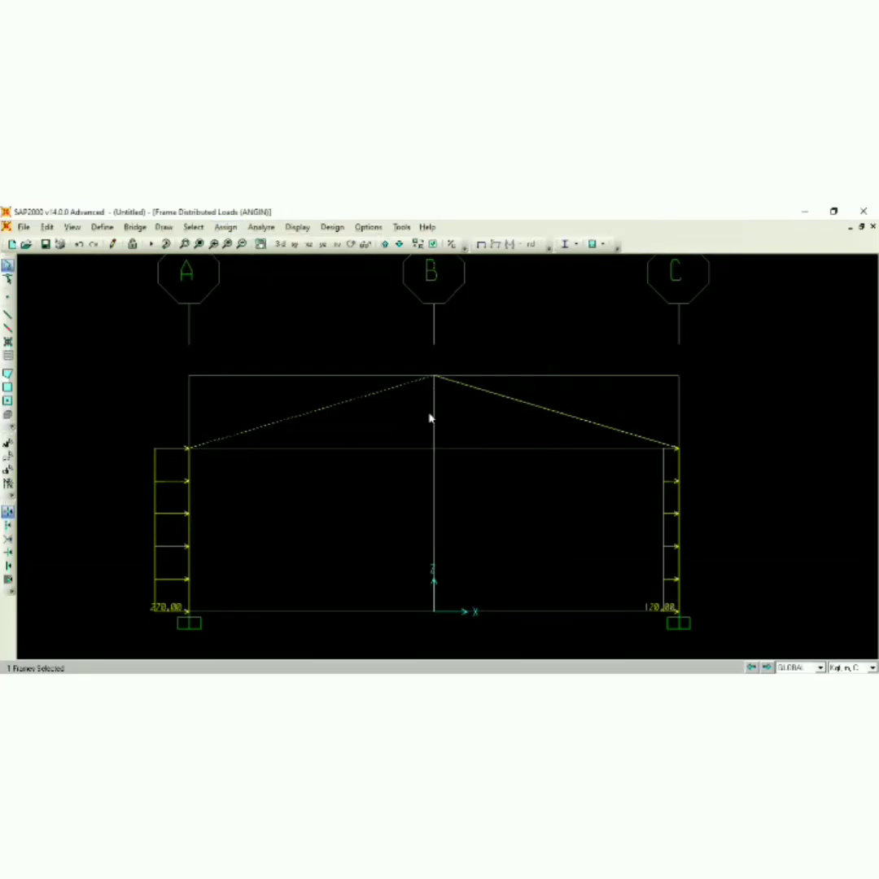
{"action": "double_click", "coordinate": [392, 543]}
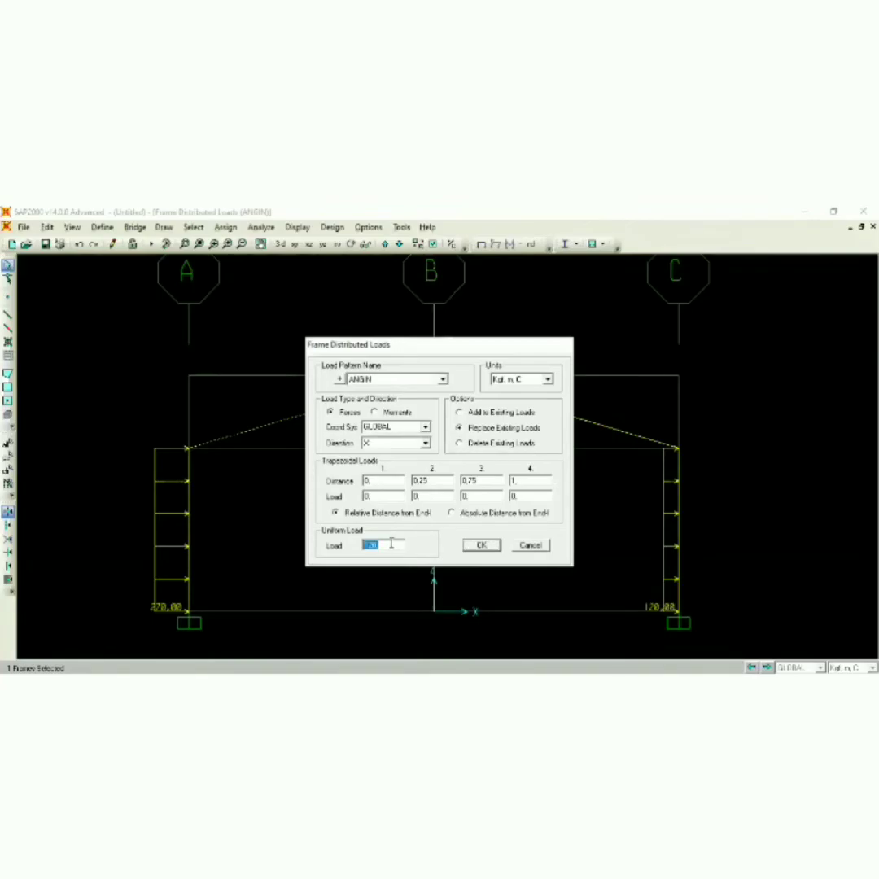
{"action": "type", "text": "3"}
{"action": "left_click", "coordinate": [530, 545]}
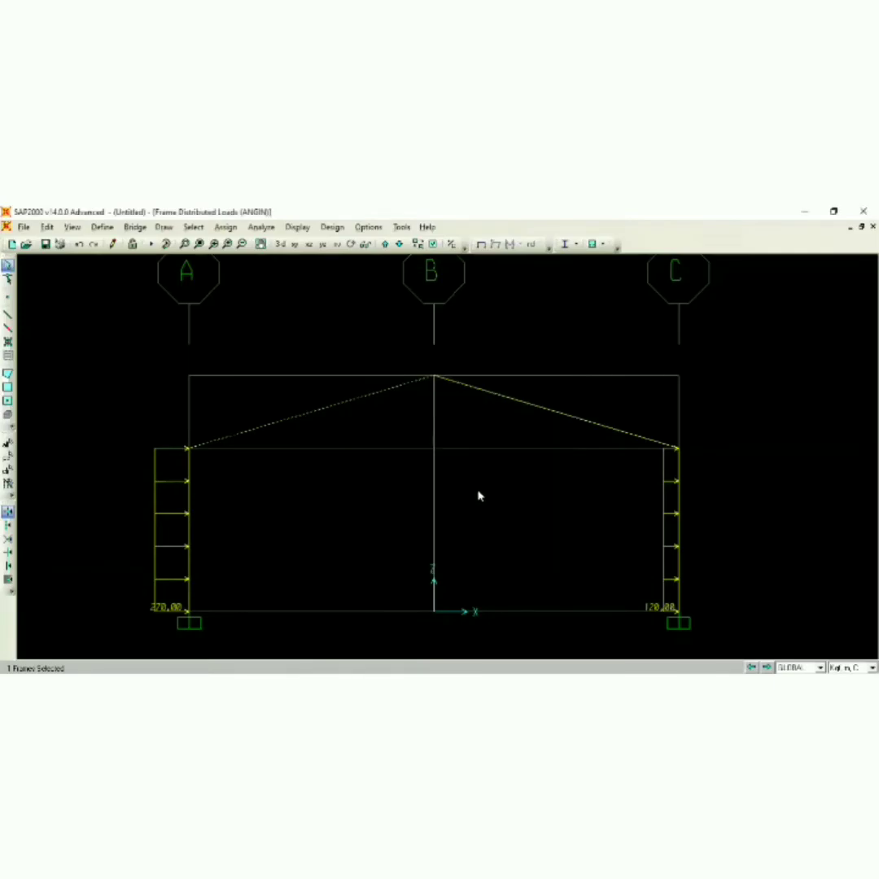
- Assign a uniform distributed load of 210 kgf/m in local direction 2 to the left rafter under the ANGIN load pattern
{"action": "left_click_drag", "start_coordinate": [328, 430], "coordinate": [276, 389]}
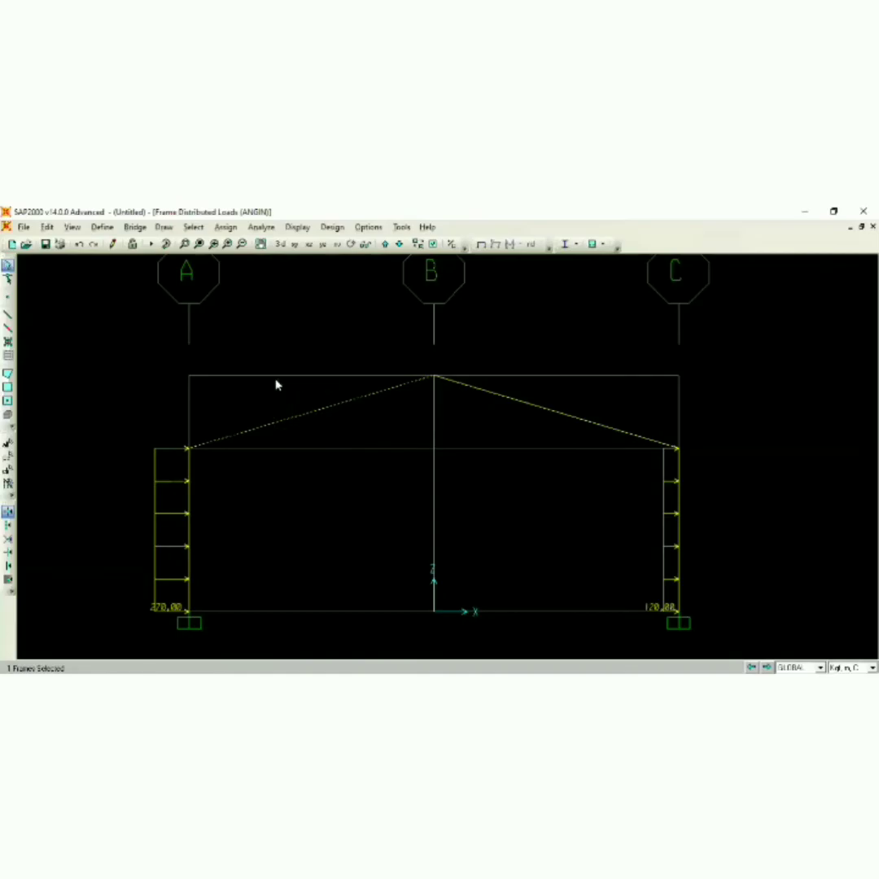
{"action": "left_click", "coordinate": [225, 227]}
{"action": "mouse_move", "coordinate": [228, 373]}
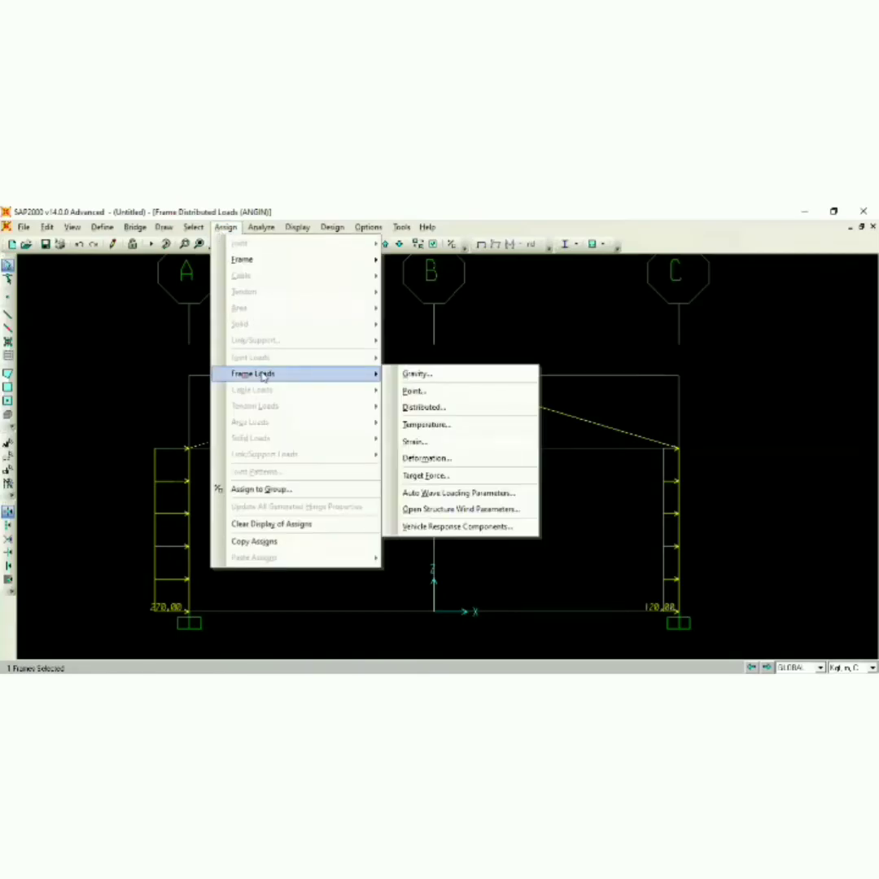
{"action": "left_click", "coordinate": [407, 406]}
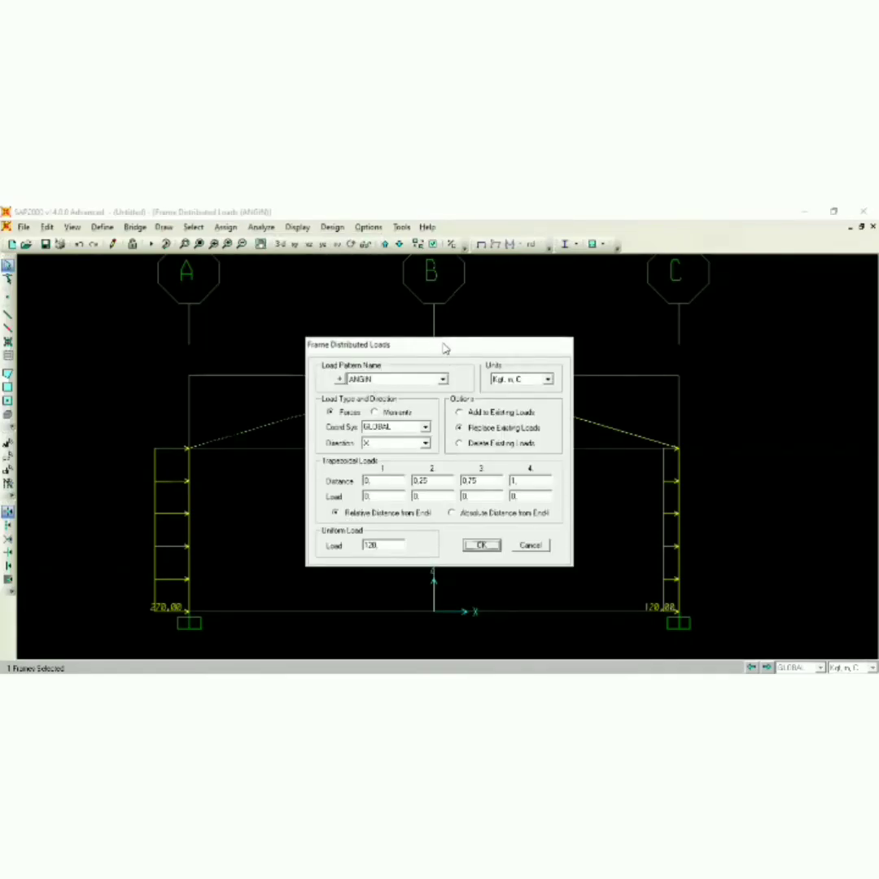
{"action": "left_click_drag", "start_coordinate": [445, 349], "coordinate": [563, 283]}
{"action": "left_click", "coordinate": [543, 362]}
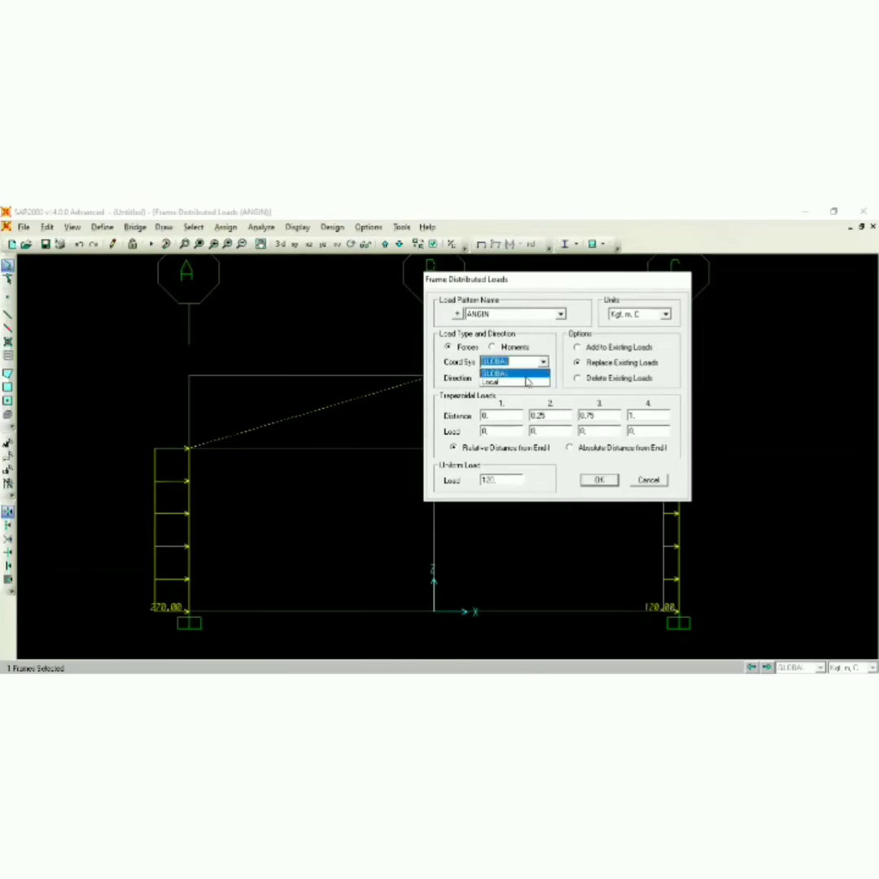
{"action": "left_click", "coordinate": [526, 381]}
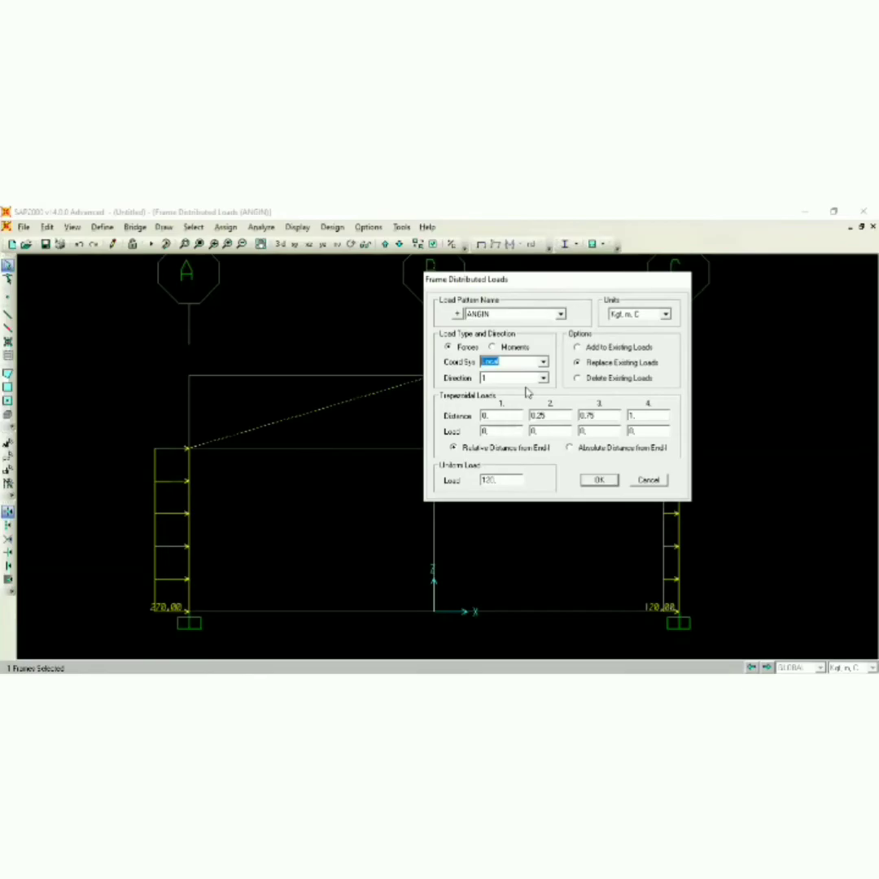
{"action": "left_click", "coordinate": [542, 378]}
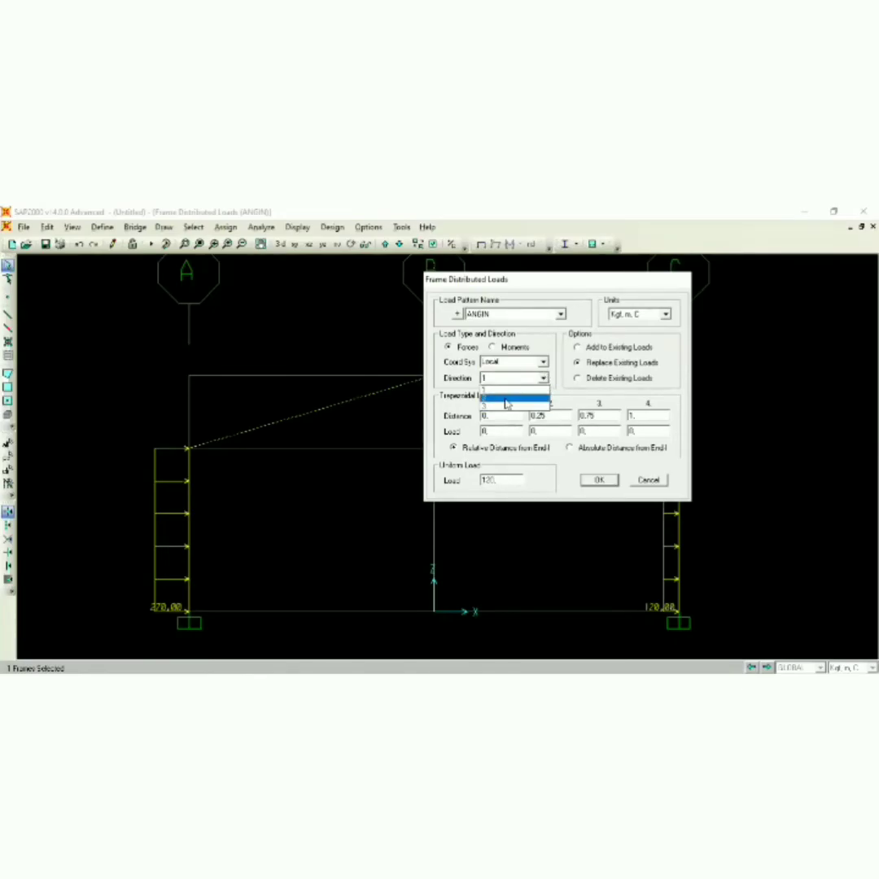
{"action": "left_click", "coordinate": [511, 397]}
{"action": "double_click", "coordinate": [503, 482]}
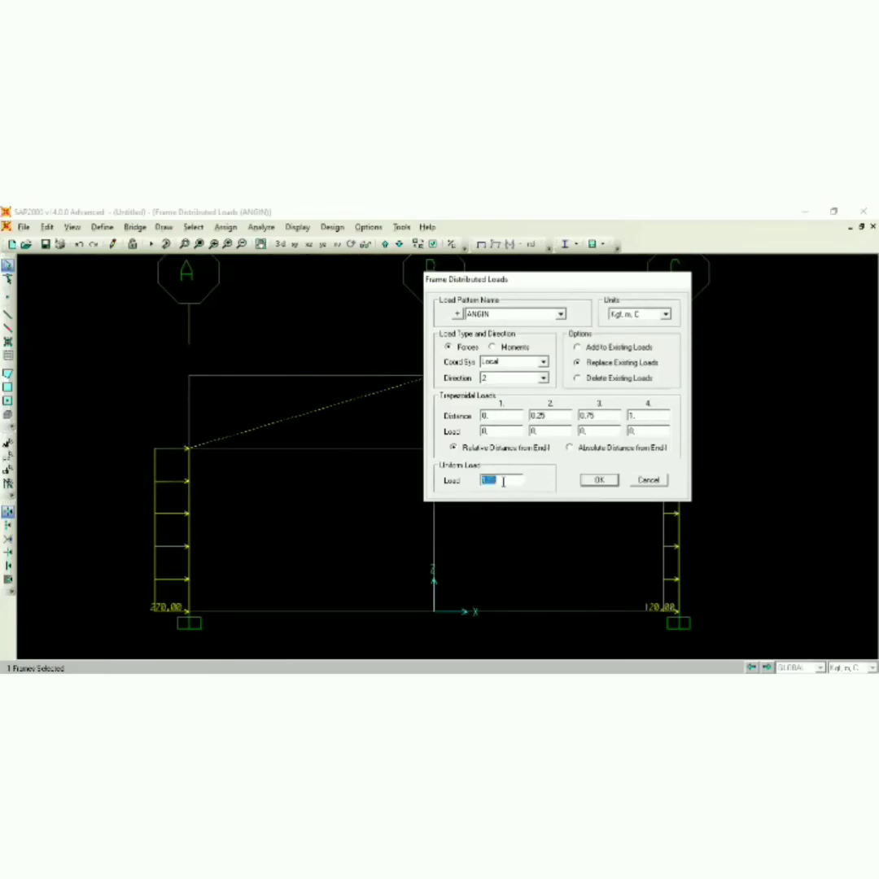
{"action": "type", "text": "21"}
{"action": "left_click", "coordinate": [585, 483]}
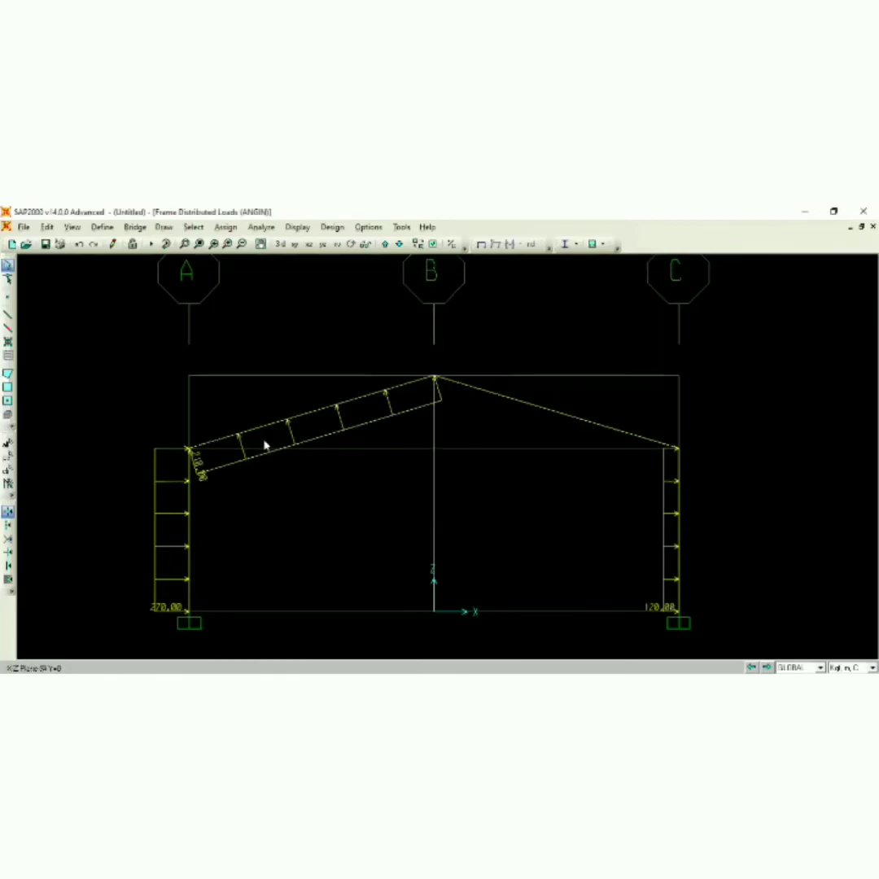
- Reverse the left rafter's ANGIN load by replacing it with -210 kgf/m in local direction 2
{"action": "left_click_drag", "start_coordinate": [281, 467], "coordinate": [255, 356]}
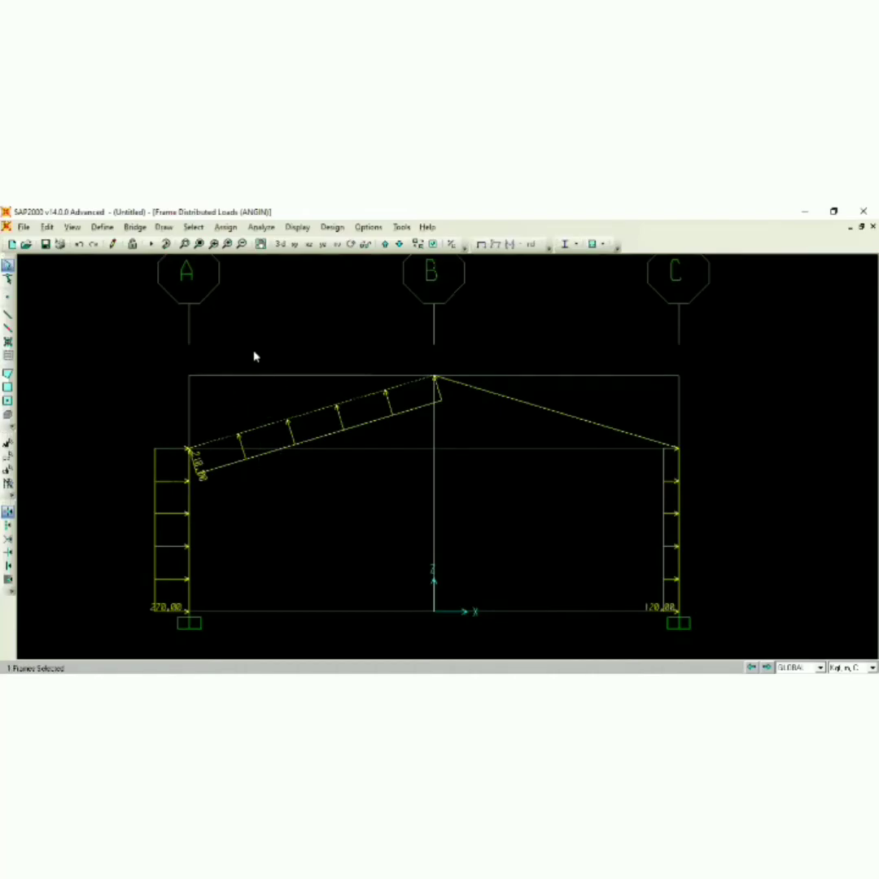
{"action": "left_click", "coordinate": [225, 227]}
{"action": "mouse_move", "coordinate": [281, 373]}
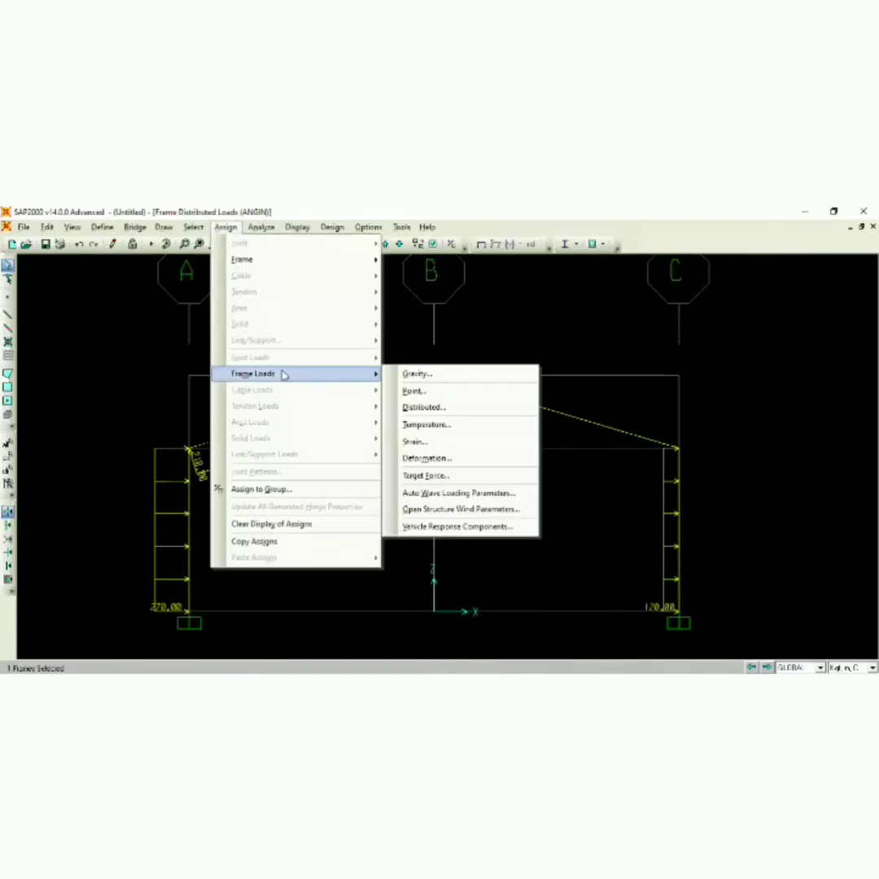
{"action": "left_click", "coordinate": [450, 413]}
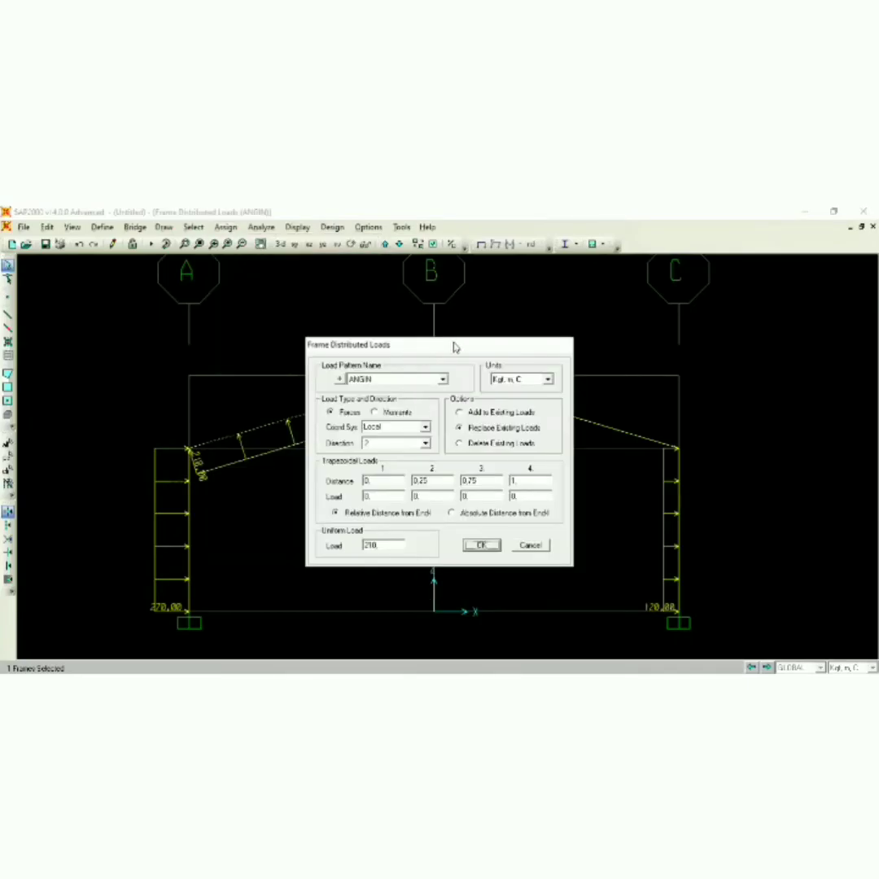
{"action": "left_click_drag", "start_coordinate": [436, 345], "coordinate": [524, 329]}
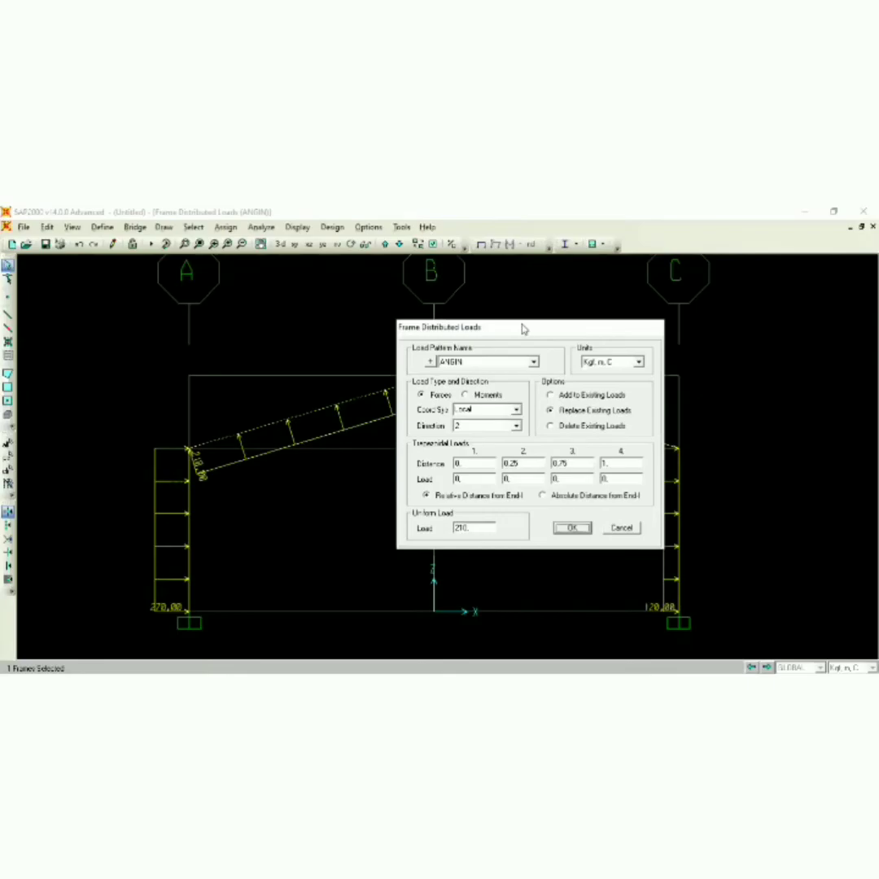
{"action": "left_click_drag", "start_coordinate": [453, 528], "coordinate": [481, 527]}
{"action": "left_click", "coordinate": [478, 526]}
{"action": "key", "text": "Return"}
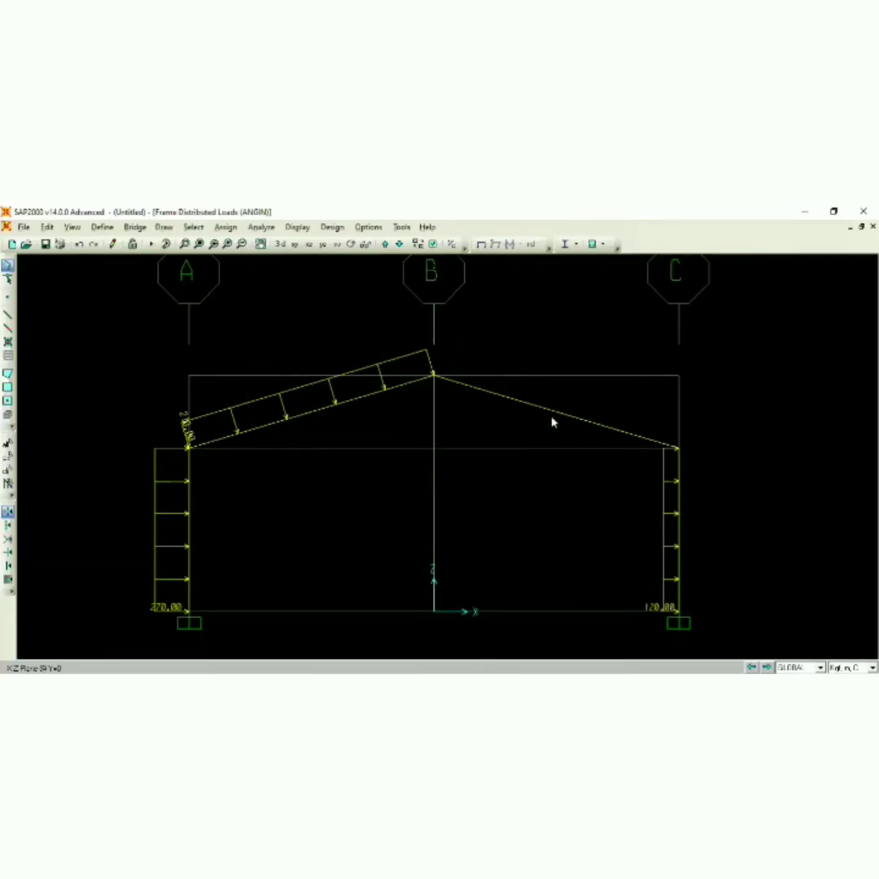
- Assign a uniform distributed load of 120 kgf/m in local direction 2 to the right rafter under the ANGIN load pattern
{"action": "left_click_drag", "start_coordinate": [566, 435], "coordinate": [504, 338]}
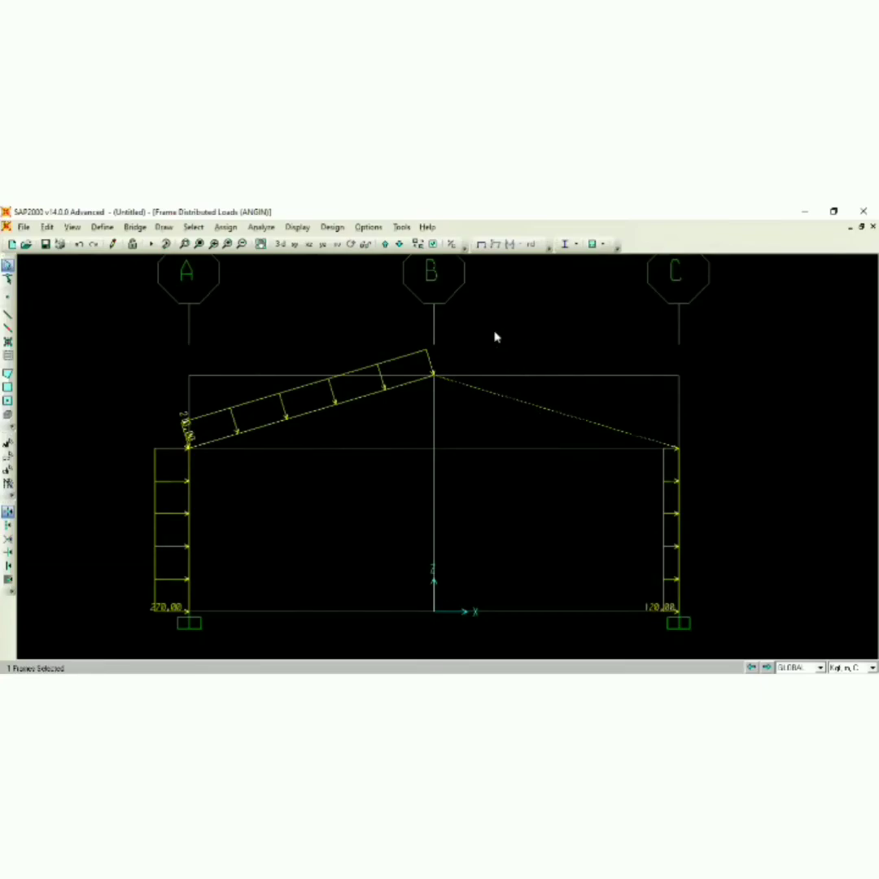
{"action": "left_click", "coordinate": [227, 227]}
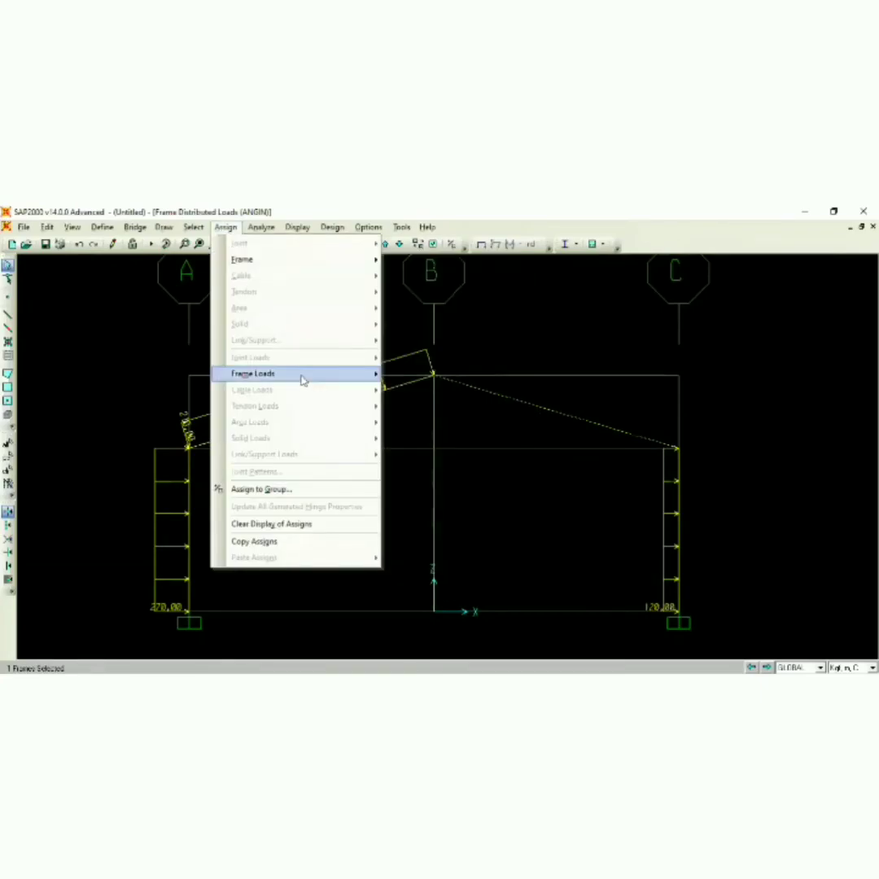
{"action": "mouse_move", "coordinate": [360, 376]}
{"action": "left_click", "coordinate": [429, 406]}
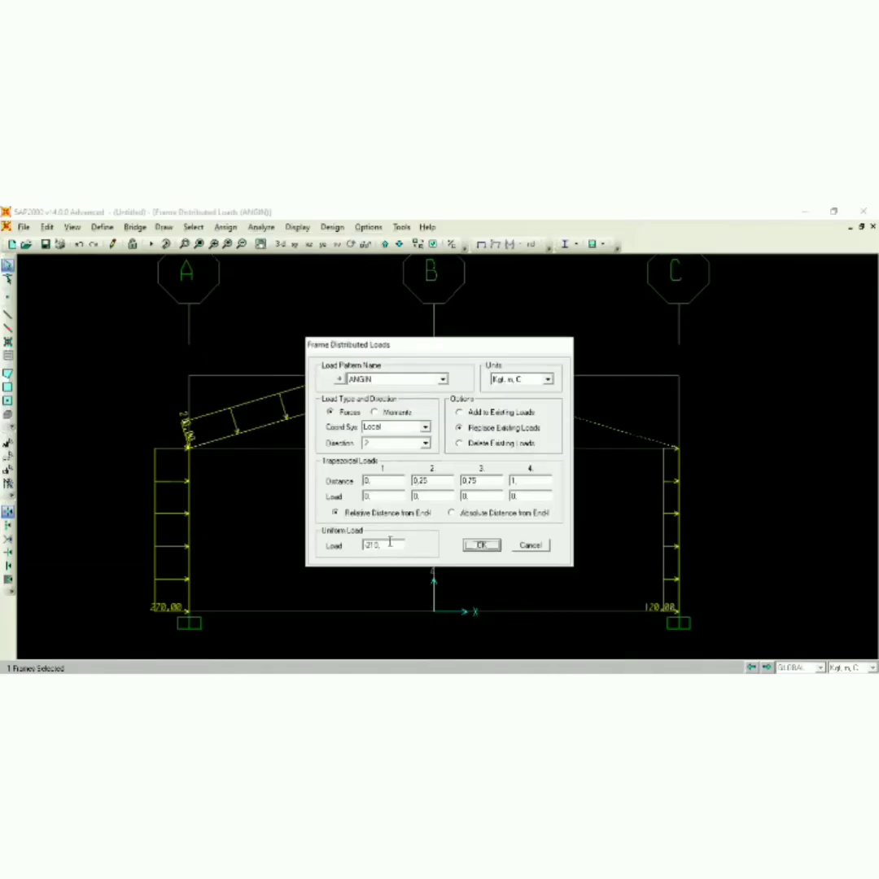
{"action": "double_click", "coordinate": [391, 543]}
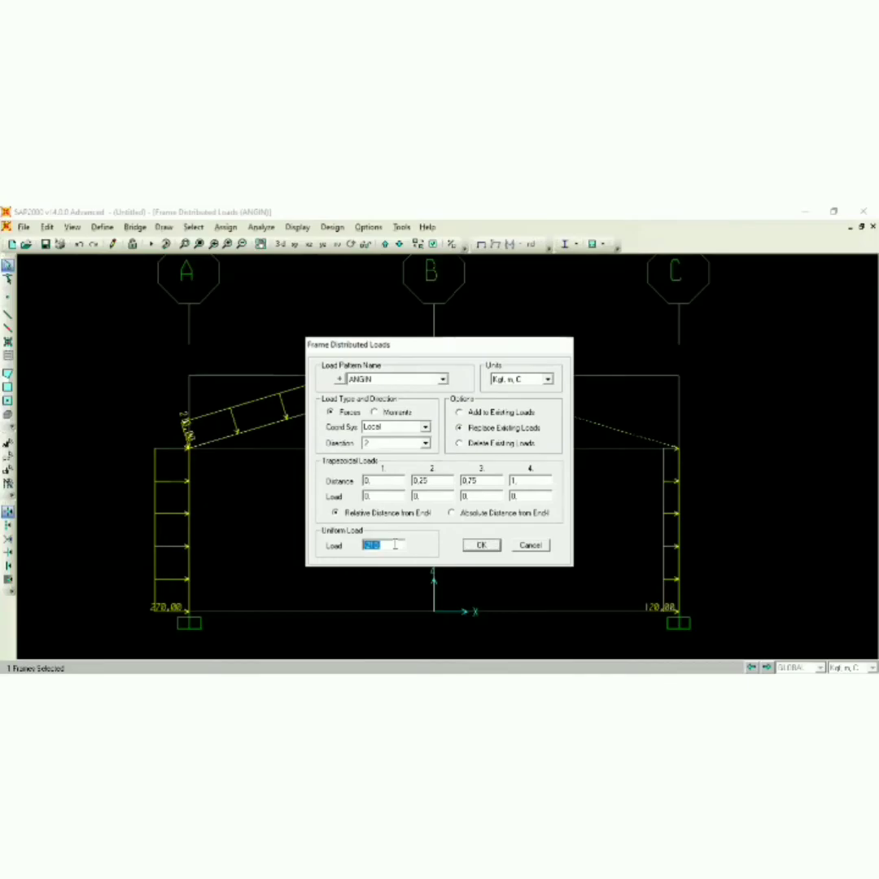
{"action": "type", "text": "1"}
{"action": "left_click", "coordinate": [472, 547]}
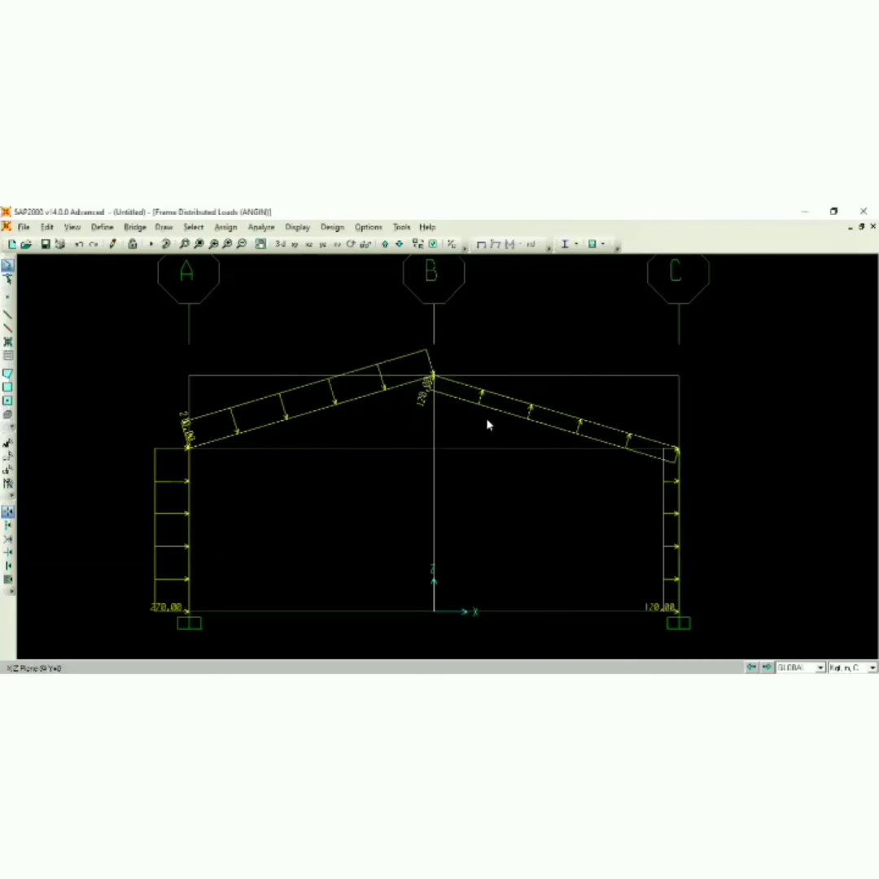
- Set the analysis options to Plane Frame degrees of freedom in the XZ plane
{"action": "middle_click_drag", "start_coordinate": [488, 465], "coordinate": [460, 426]}
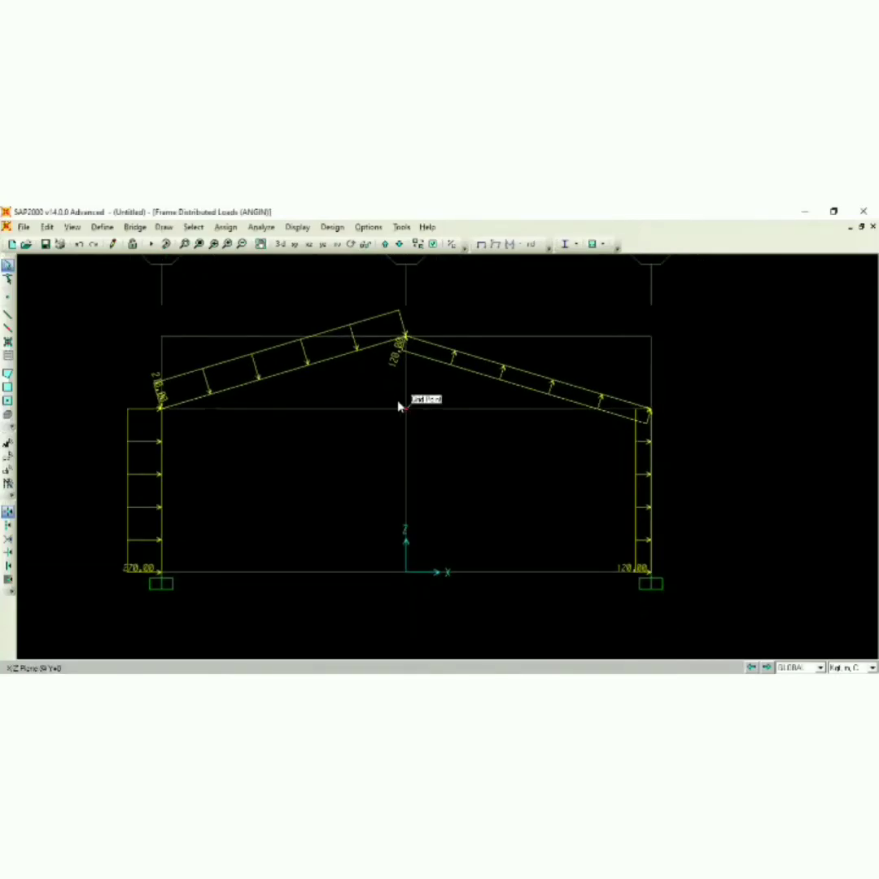
{"action": "middle_click_drag", "start_coordinate": [399, 404], "coordinate": [406, 424]}
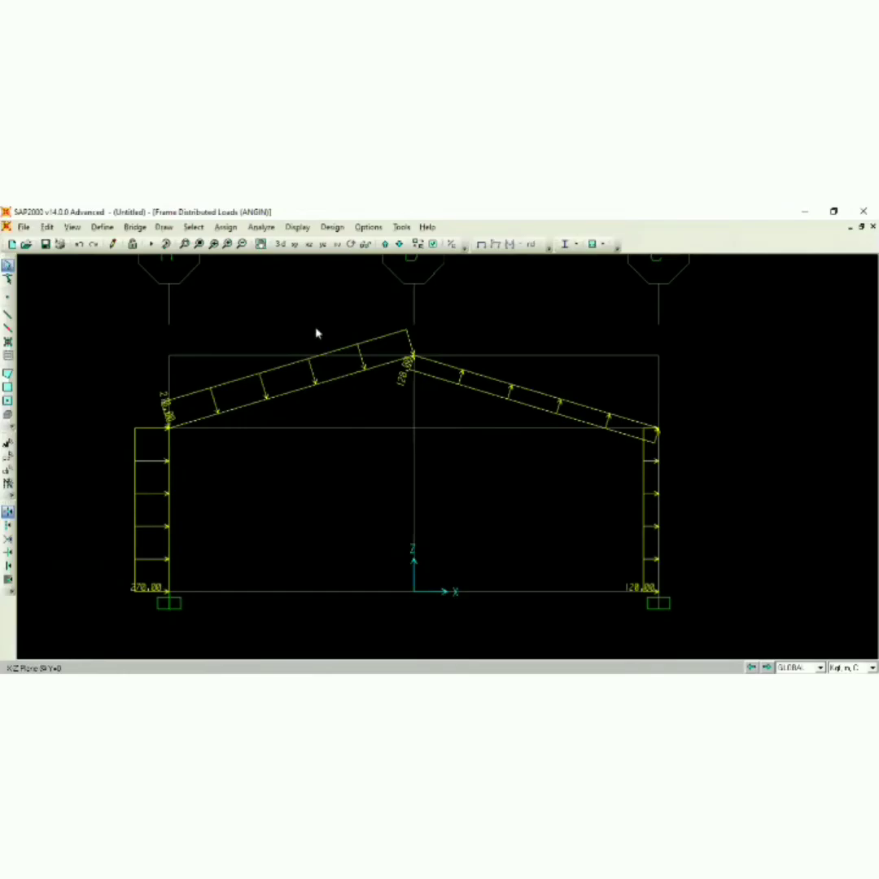
{"action": "middle_click_drag", "start_coordinate": [296, 334], "coordinate": [306, 341]}
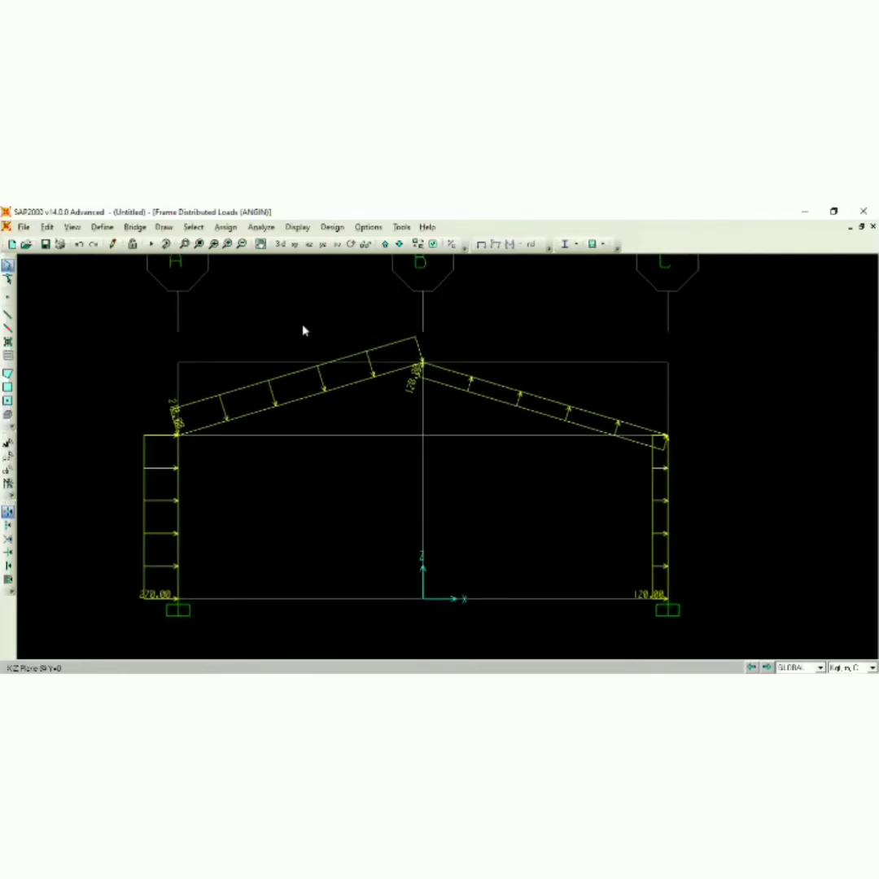
{"action": "left_click", "coordinate": [260, 229]}
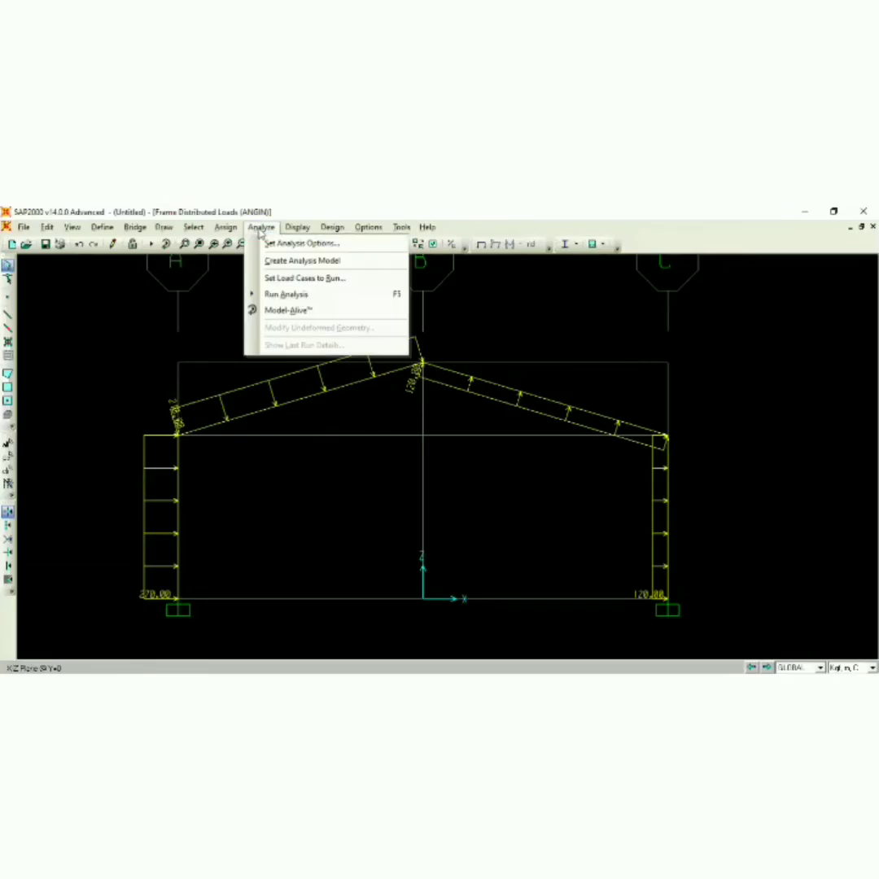
{"action": "left_click", "coordinate": [284, 244]}
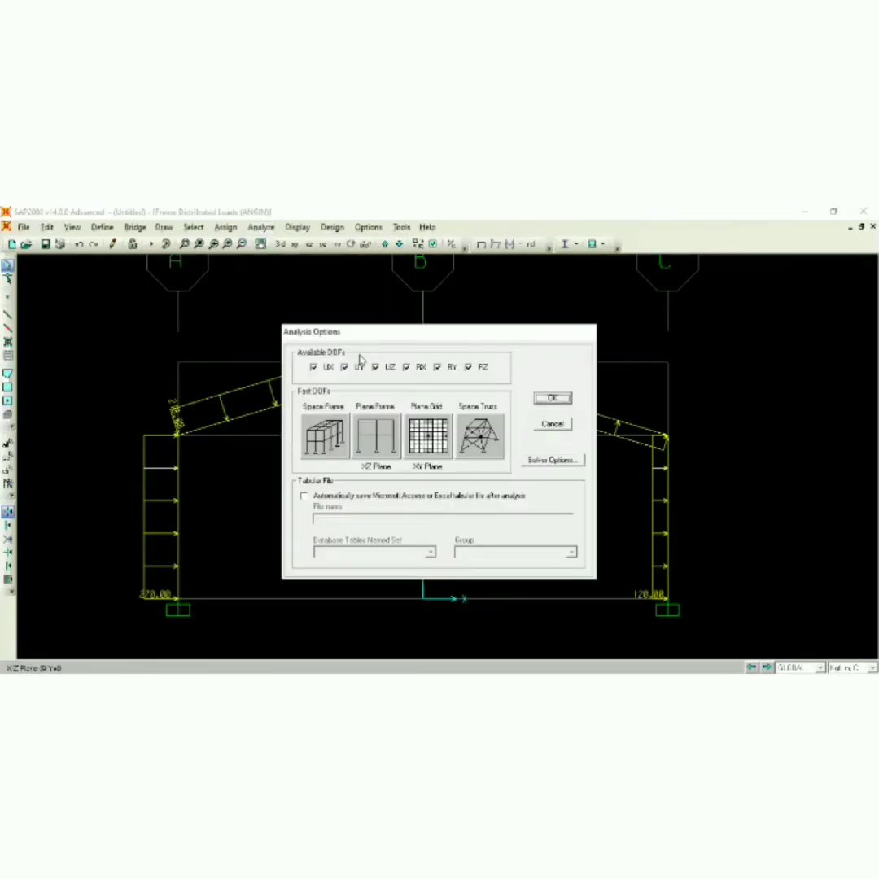
{"action": "left_click", "coordinate": [363, 450]}
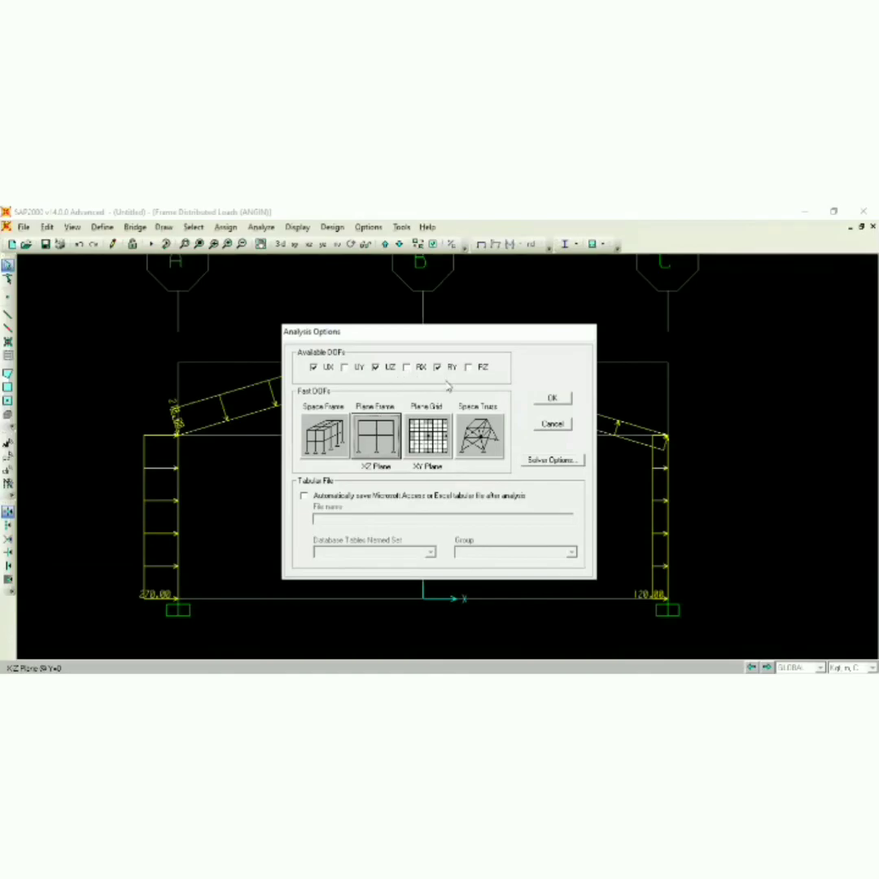
{"action": "left_click", "coordinate": [550, 400]}
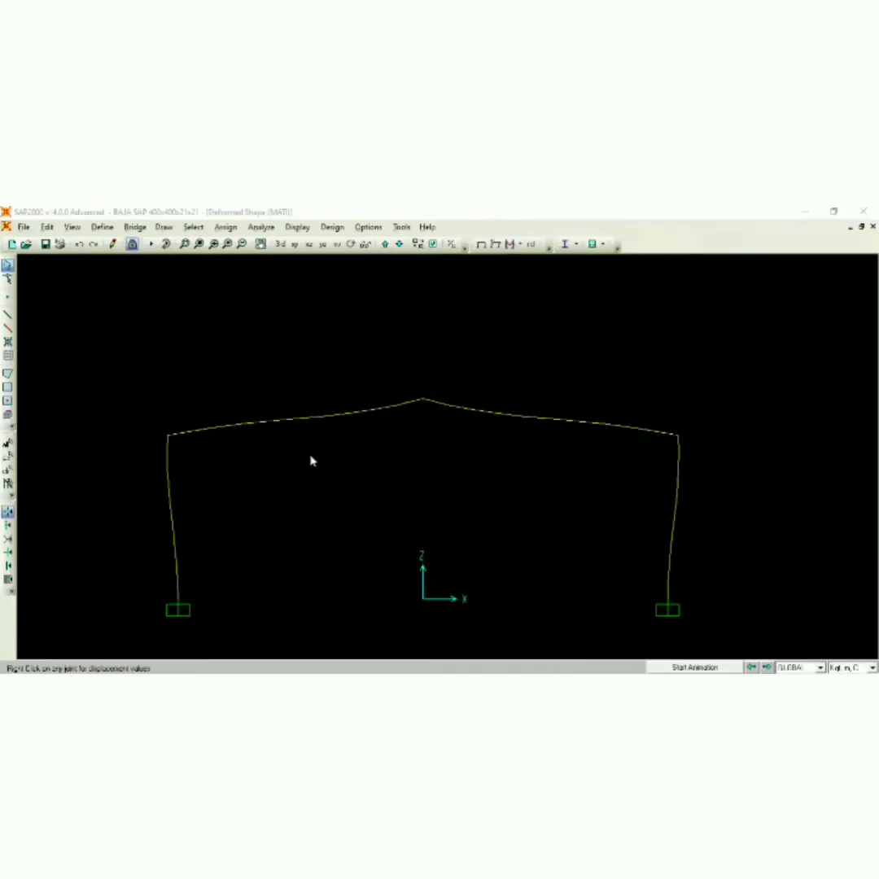
- Start the steel frame design check for the gable frame members
{"action": "middle_click_drag", "start_coordinate": [310, 456], "coordinate": [310, 406]}
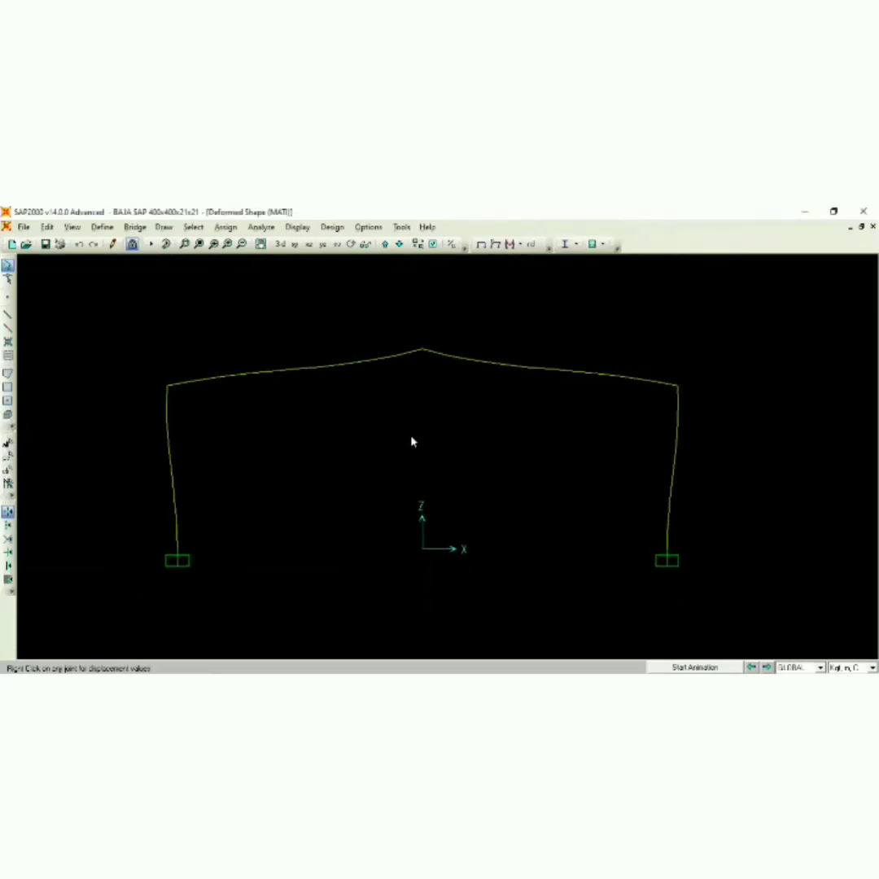
{"action": "left_click", "coordinate": [565, 244]}
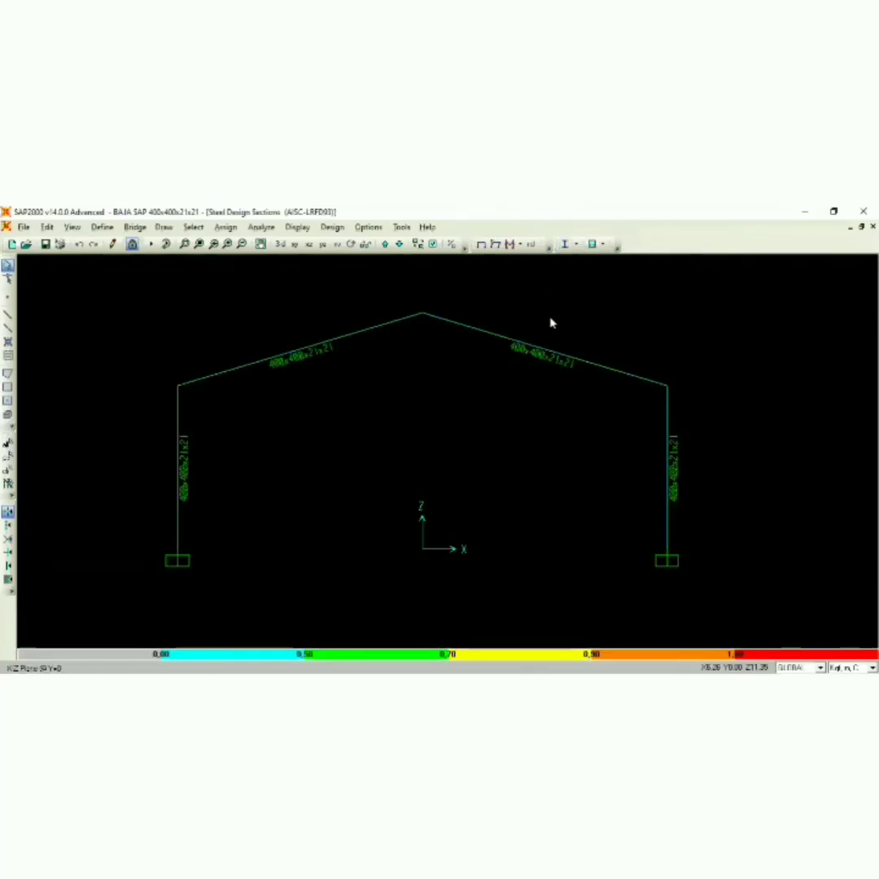
{"action": "middle_click_drag", "start_coordinate": [614, 365], "coordinate": [577, 384]}
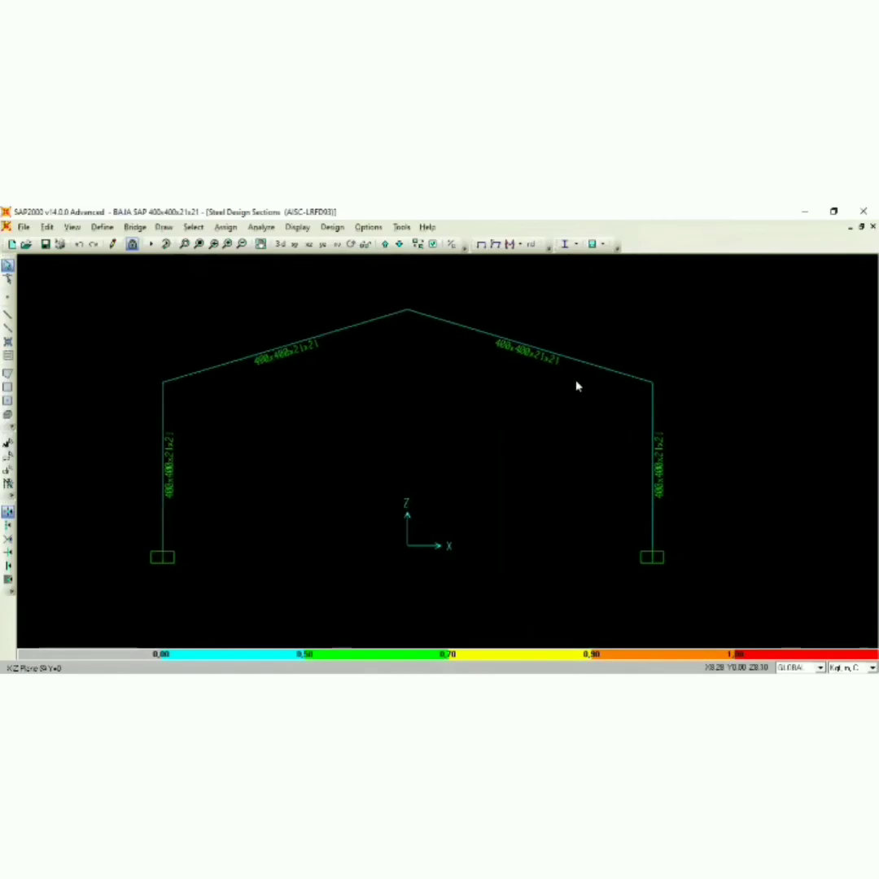
- Show the Element Output tables from the analysis results and go to the last record of the frame element forces
{"action": "left_click", "coordinate": [311, 231]}
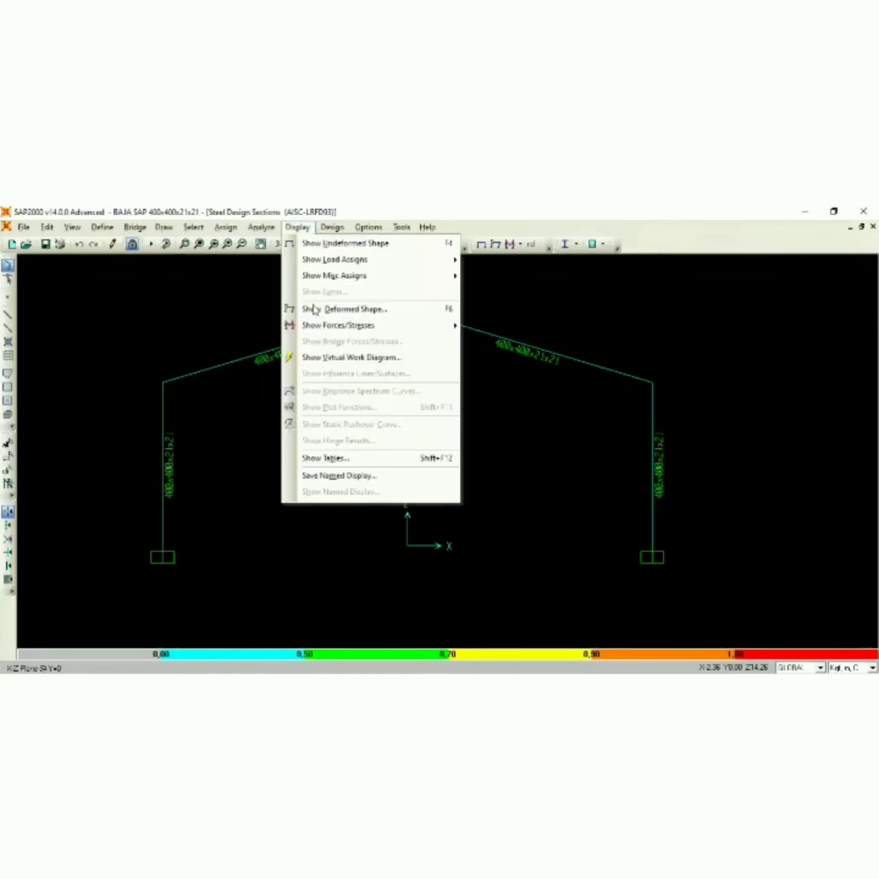
{"action": "left_click", "coordinate": [356, 460]}
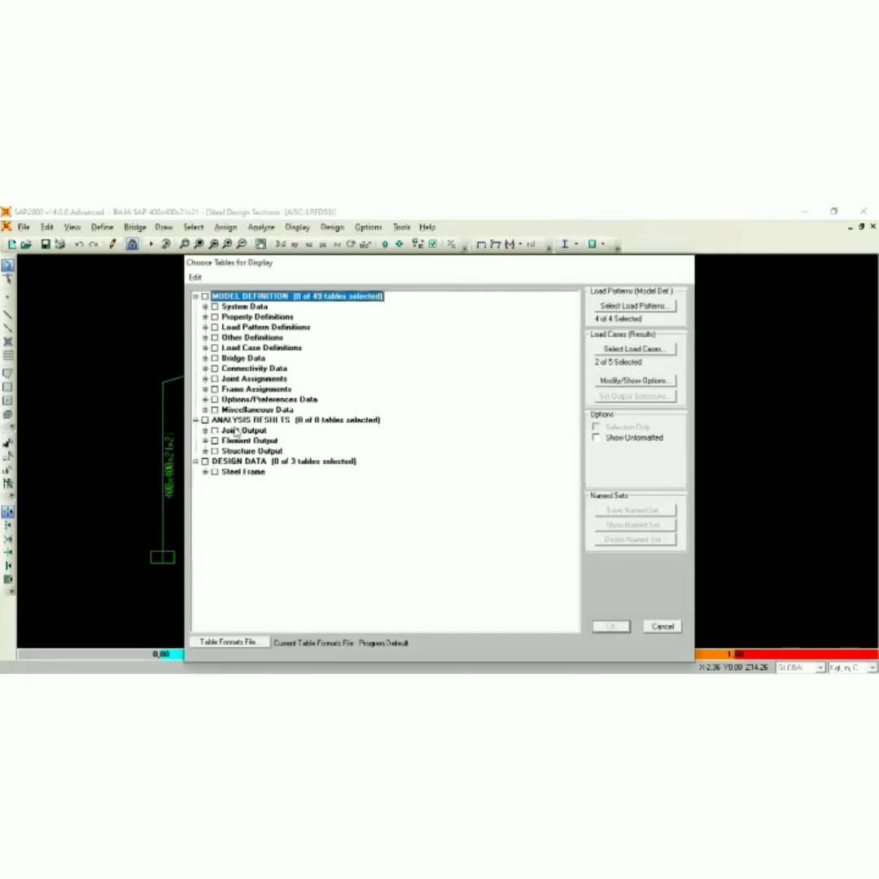
{"action": "left_click", "coordinate": [214, 440]}
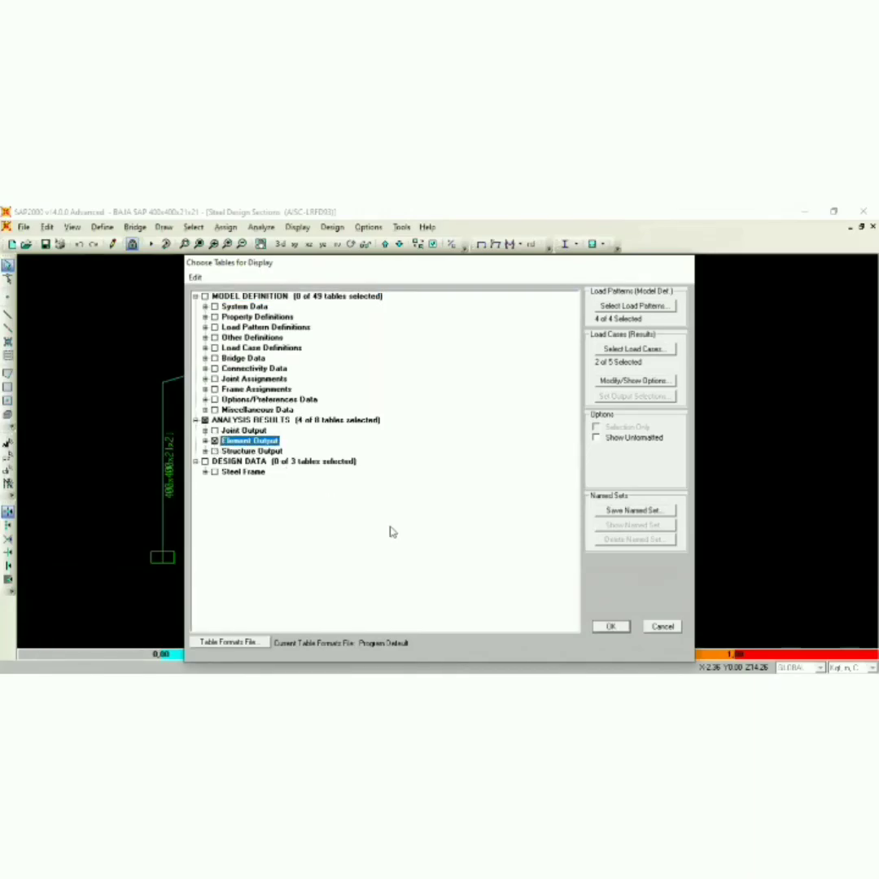
{"action": "left_click", "coordinate": [622, 627]}
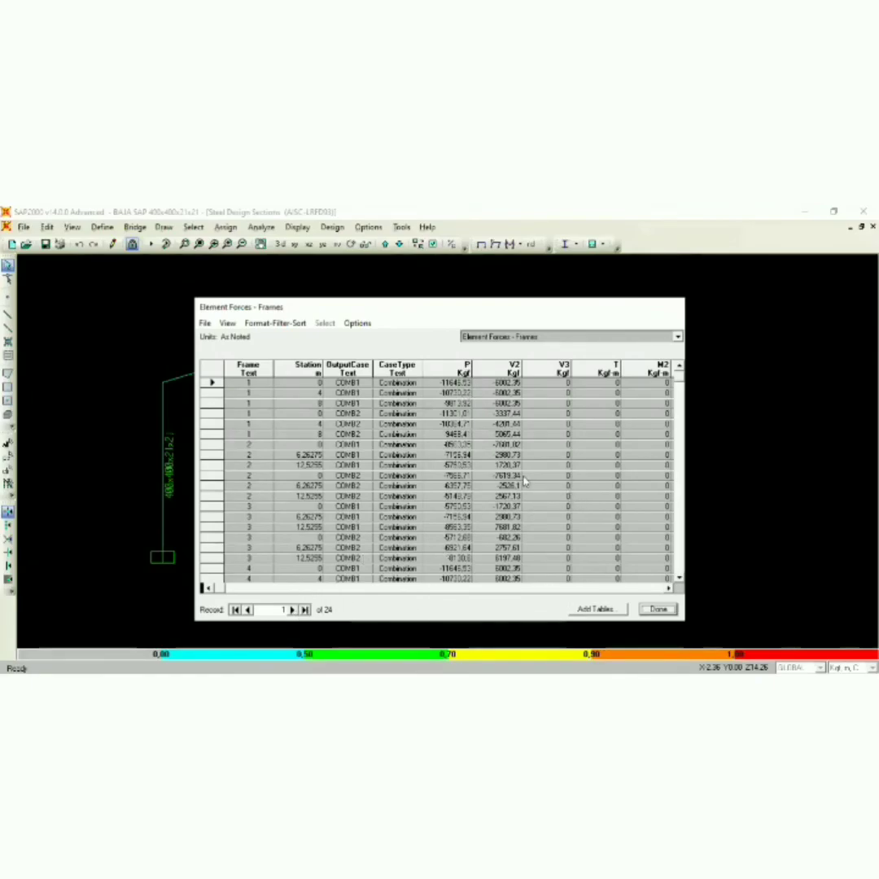
{"action": "left_click", "coordinate": [292, 610]}
{"action": "left_click", "coordinate": [292, 609]}
{"action": "left_click", "coordinate": [303, 610]}
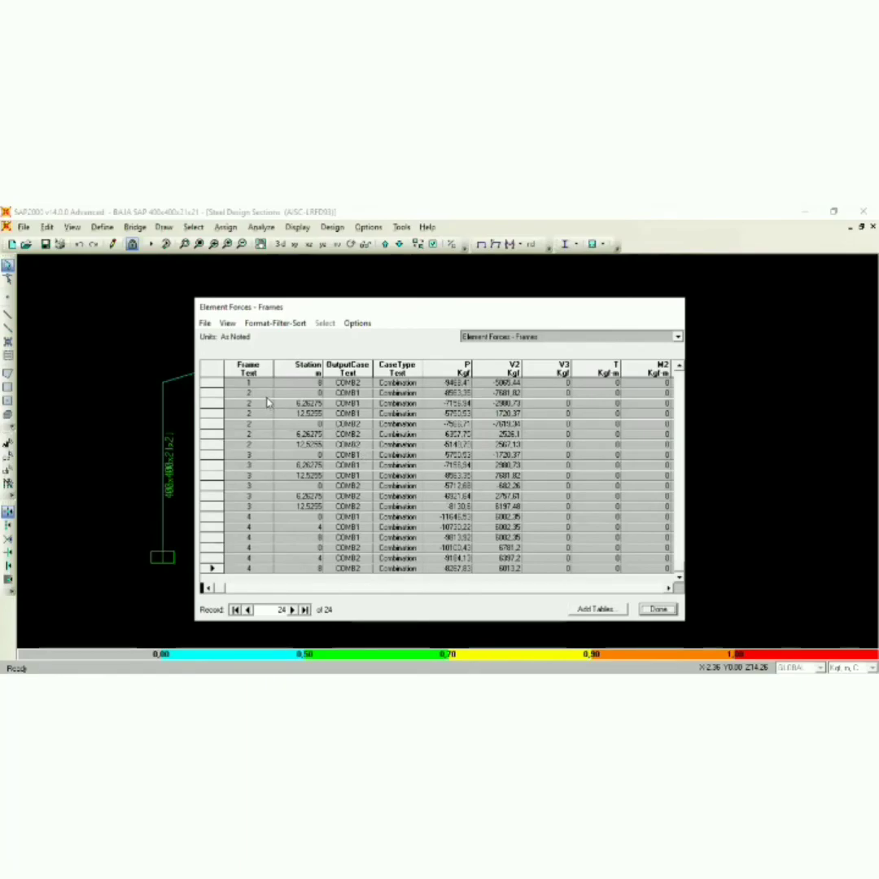
- Export the current Element Forces - Frames table to Excel
{"action": "left_click", "coordinate": [206, 324]}
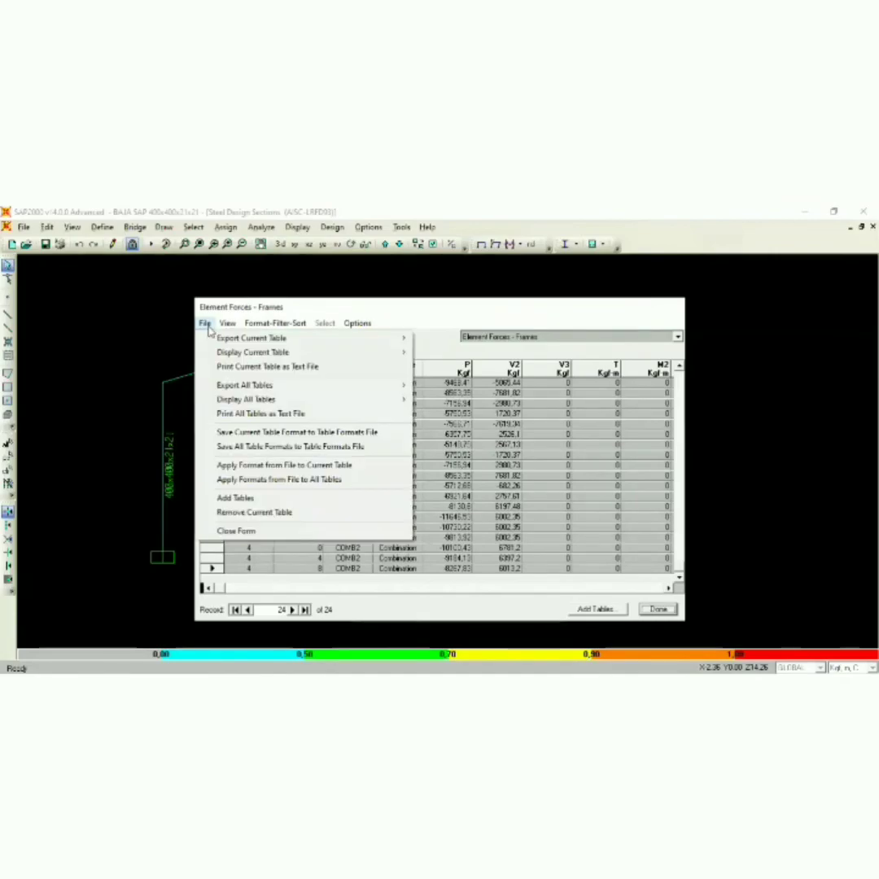
{"action": "mouse_move", "coordinate": [382, 338]}
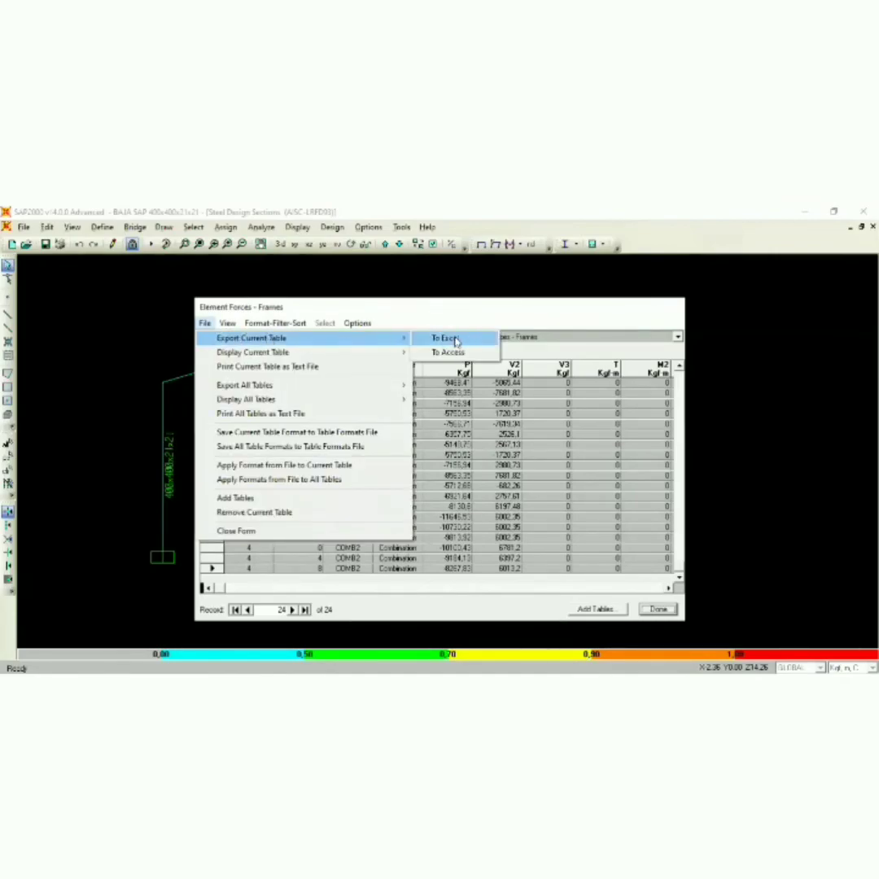
{"action": "left_click", "coordinate": [454, 340]}
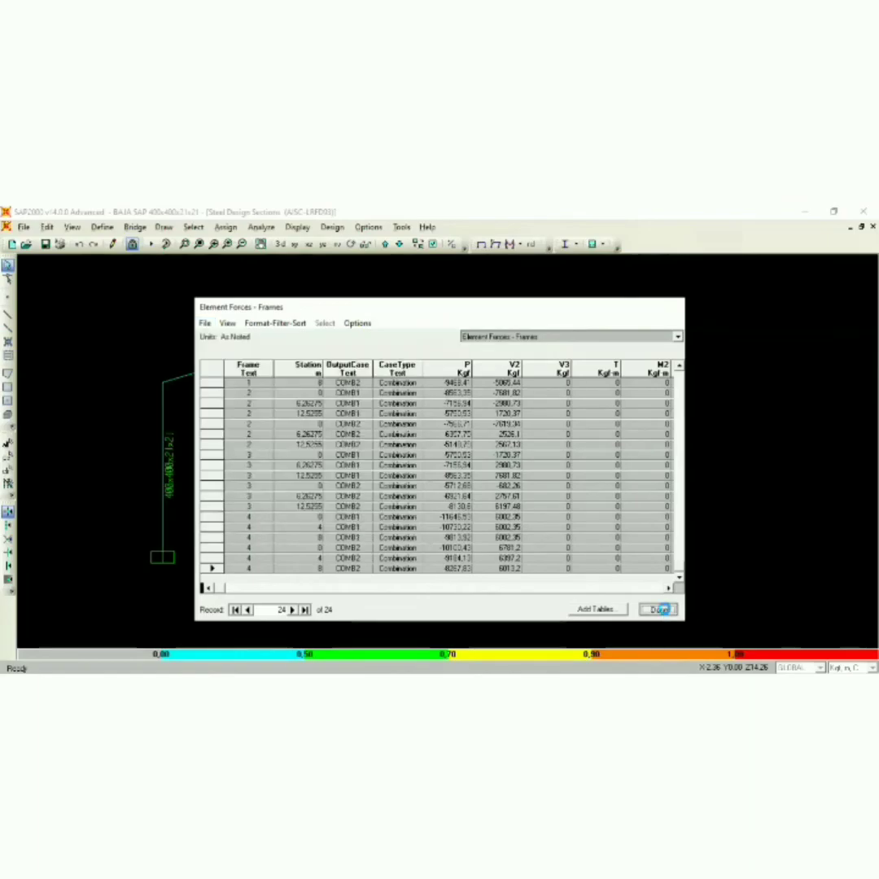